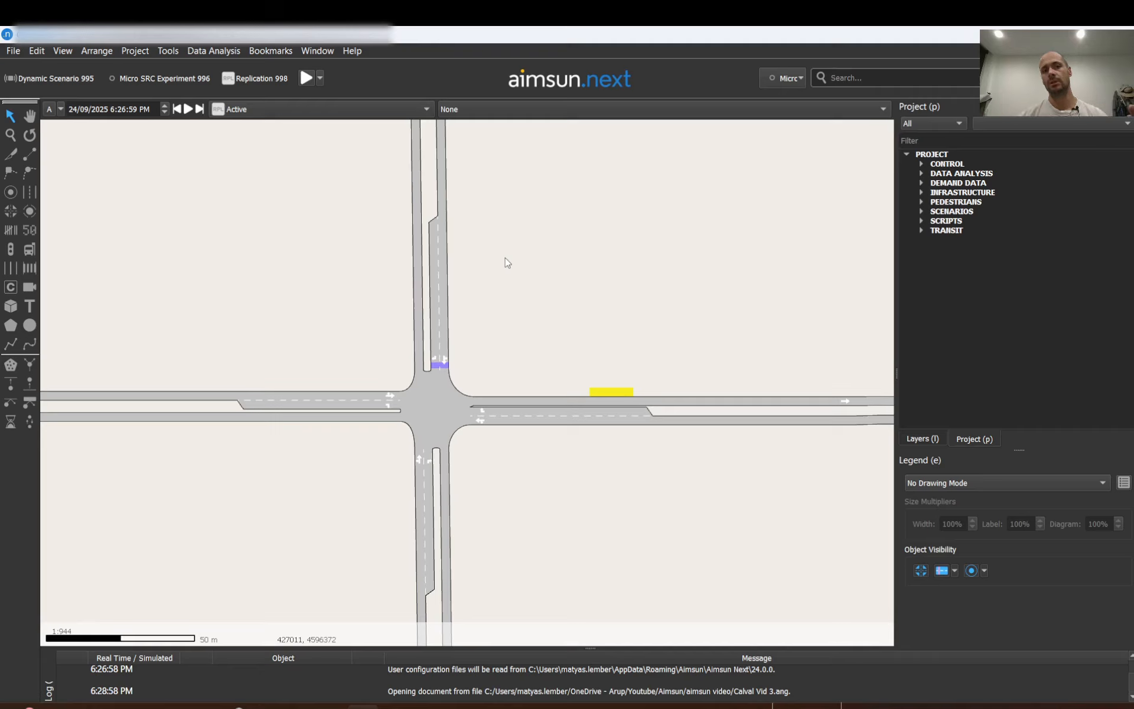
Browse the available view modes and zoom into the intersection.
click(543, 108)
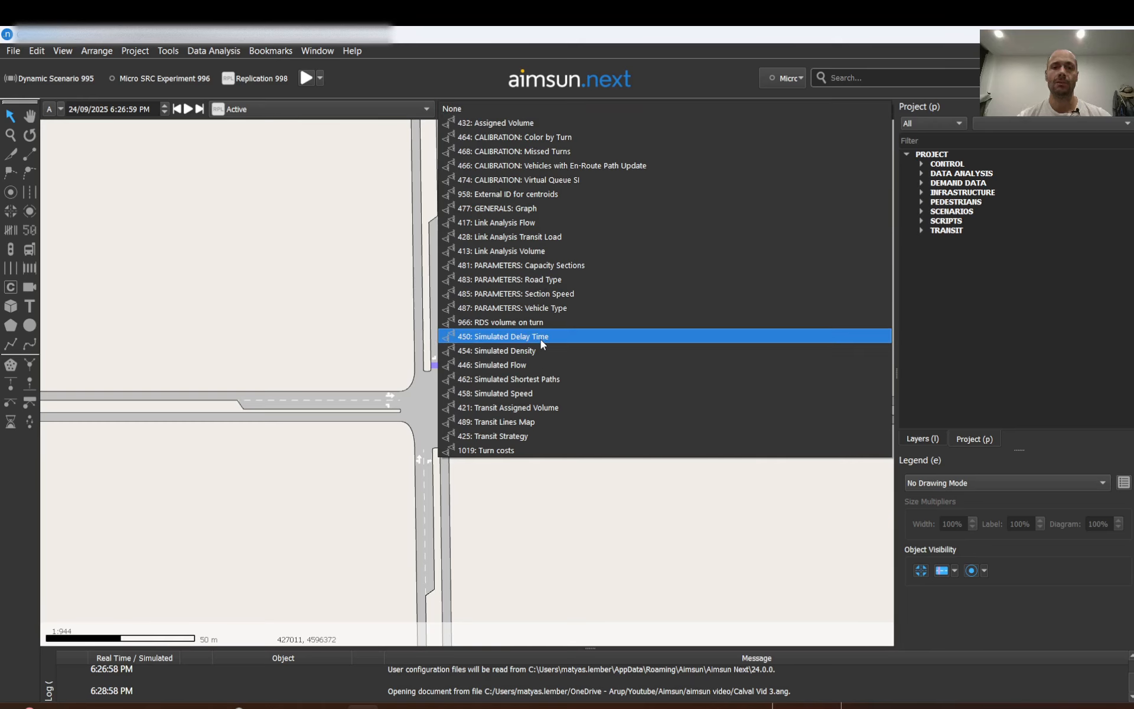
click(358, 318)
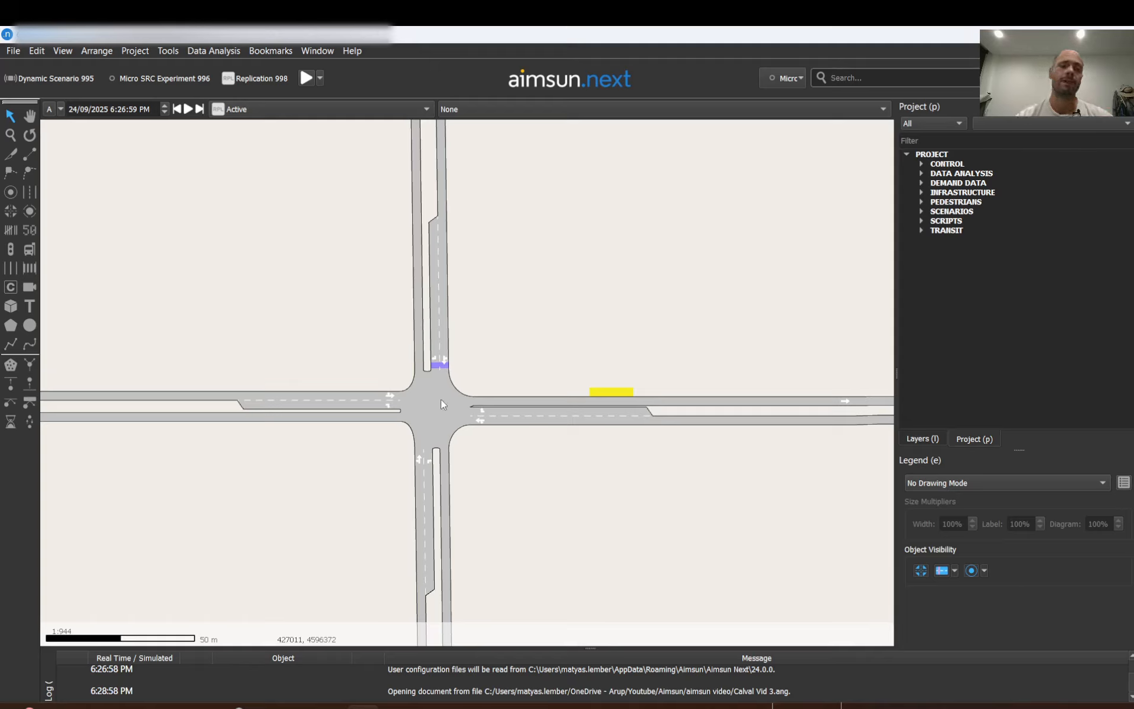
scroll(442, 399, up, 5)
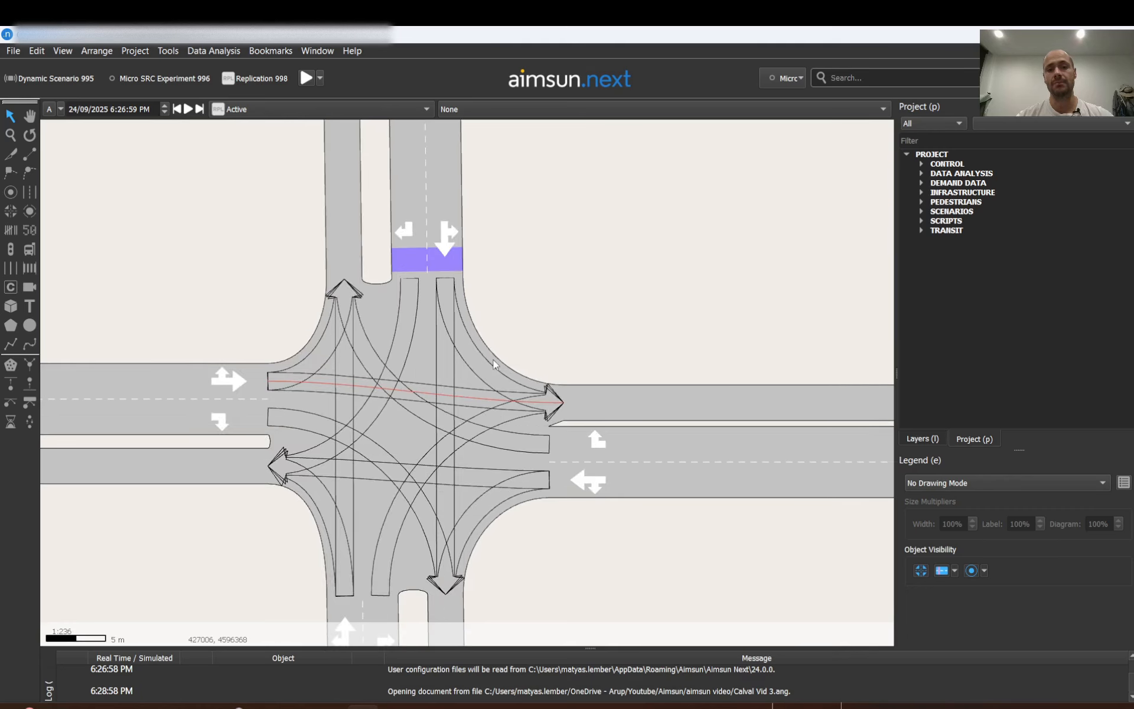
Open the intersection node's turn properties and examine the turn's user-defined cost.
click(473, 367)
double_click(473, 367)
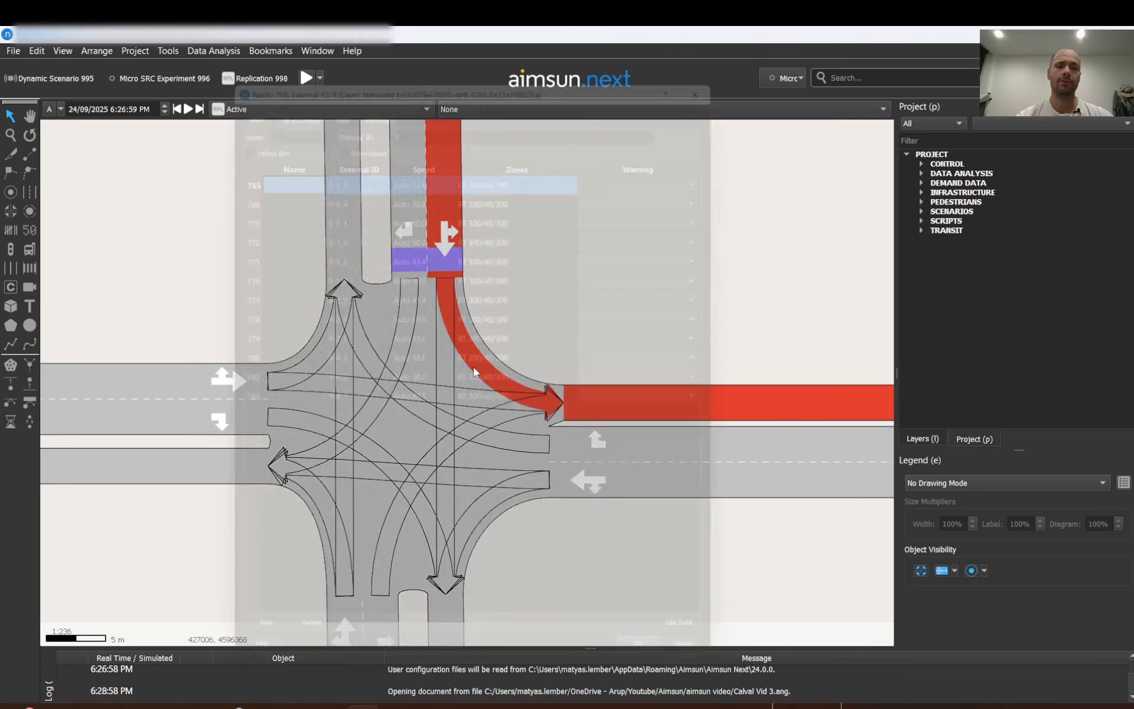
click(701, 660)
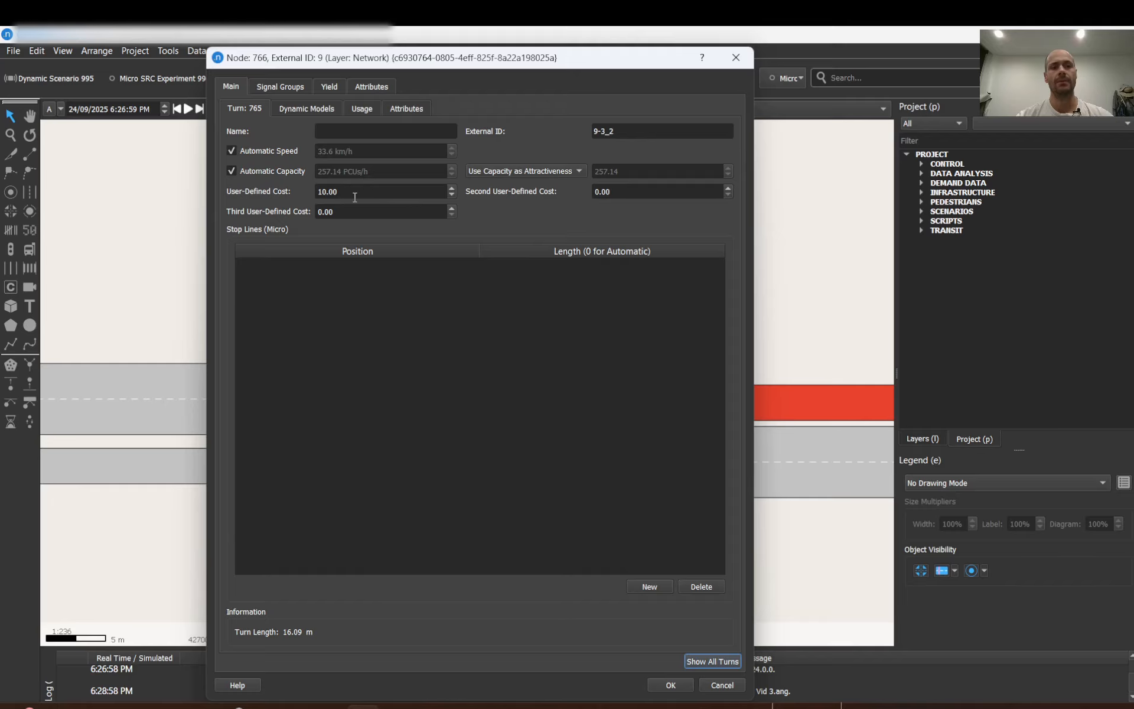
double_click(354, 192)
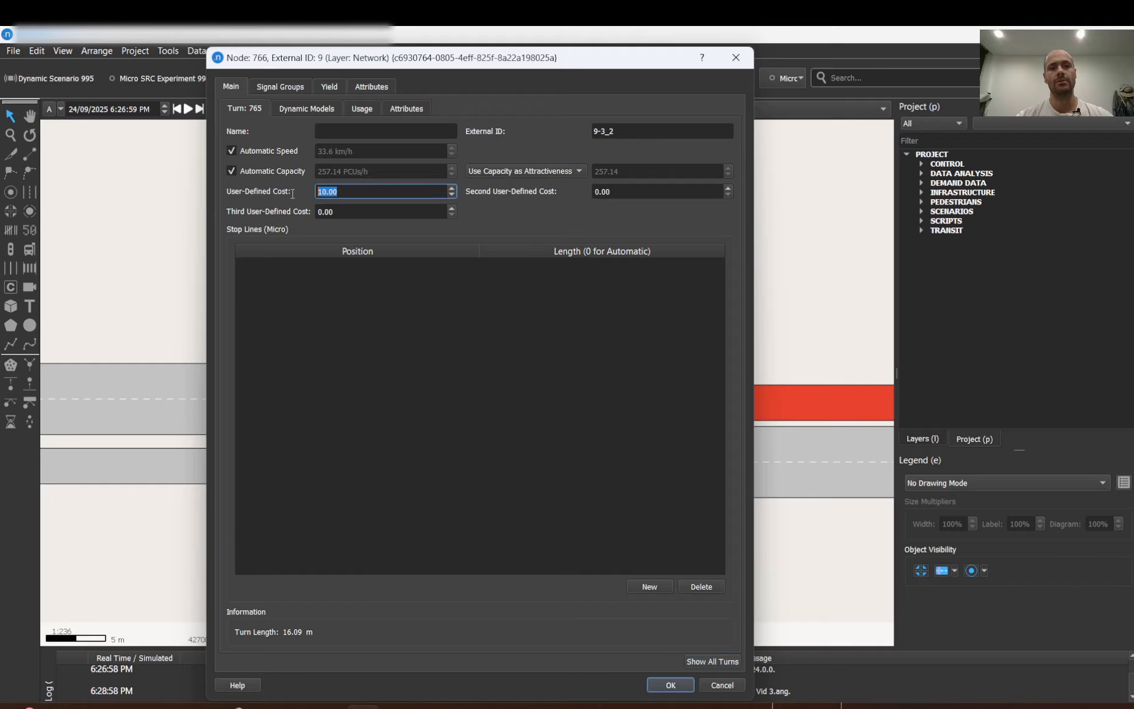
click(731, 687)
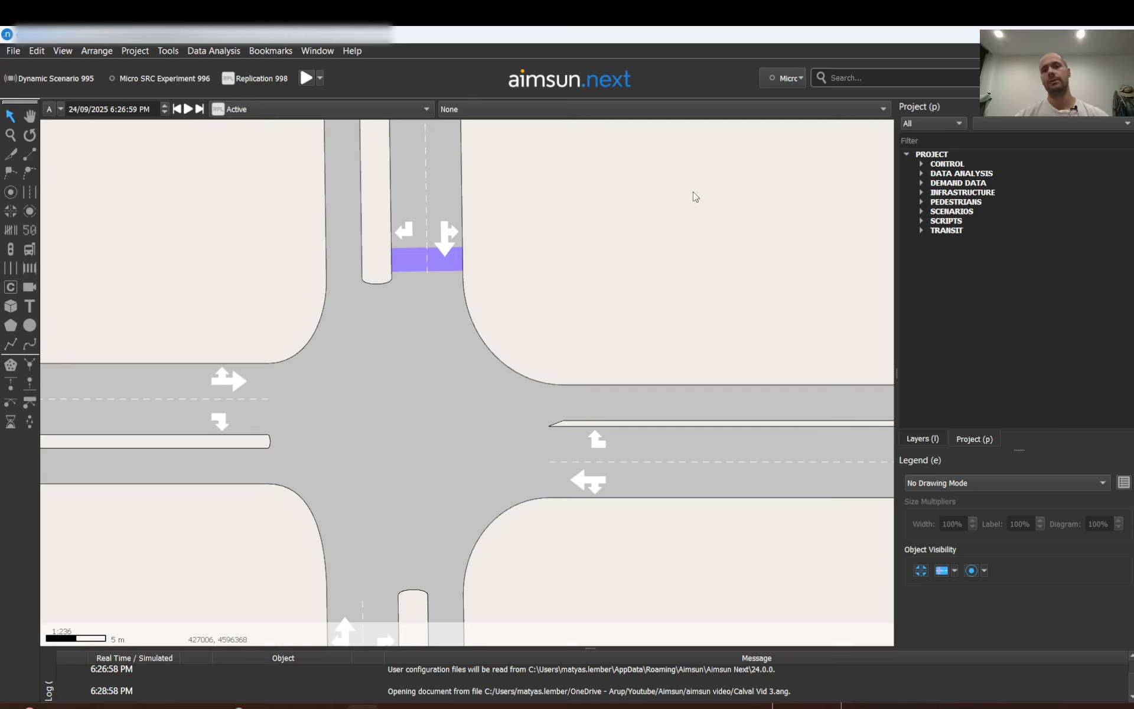
Expand the Data Analysis view modes folder in the project tree and compare it with the view mode list.
click(920, 173)
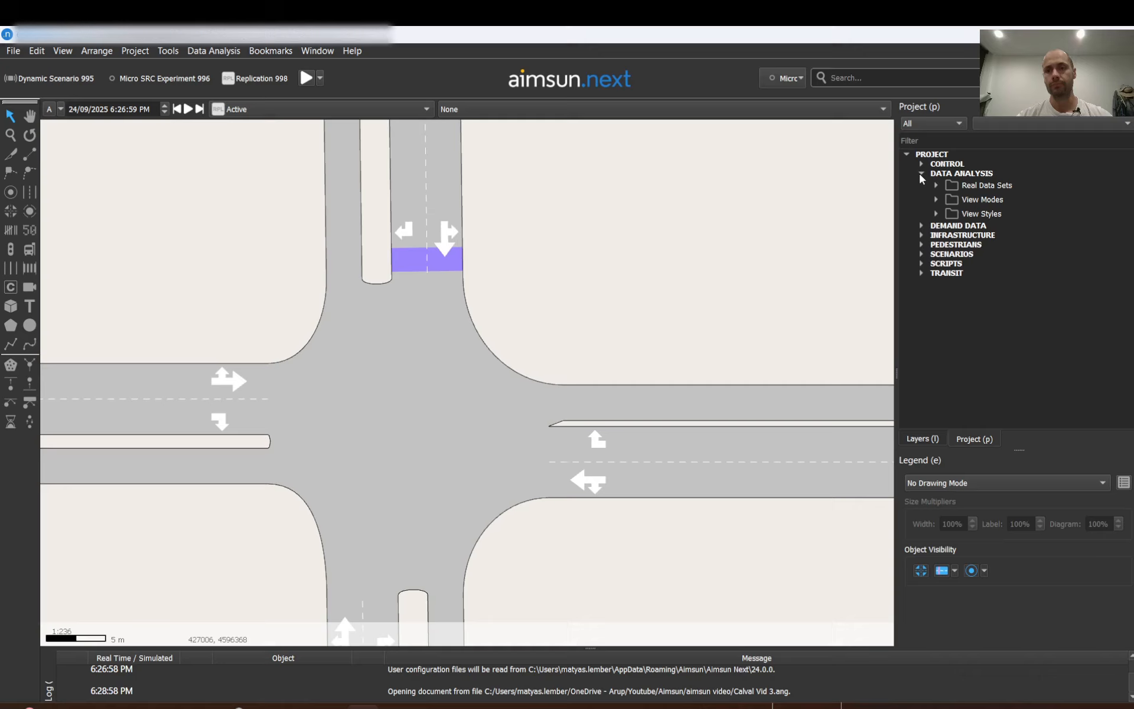
click(937, 200)
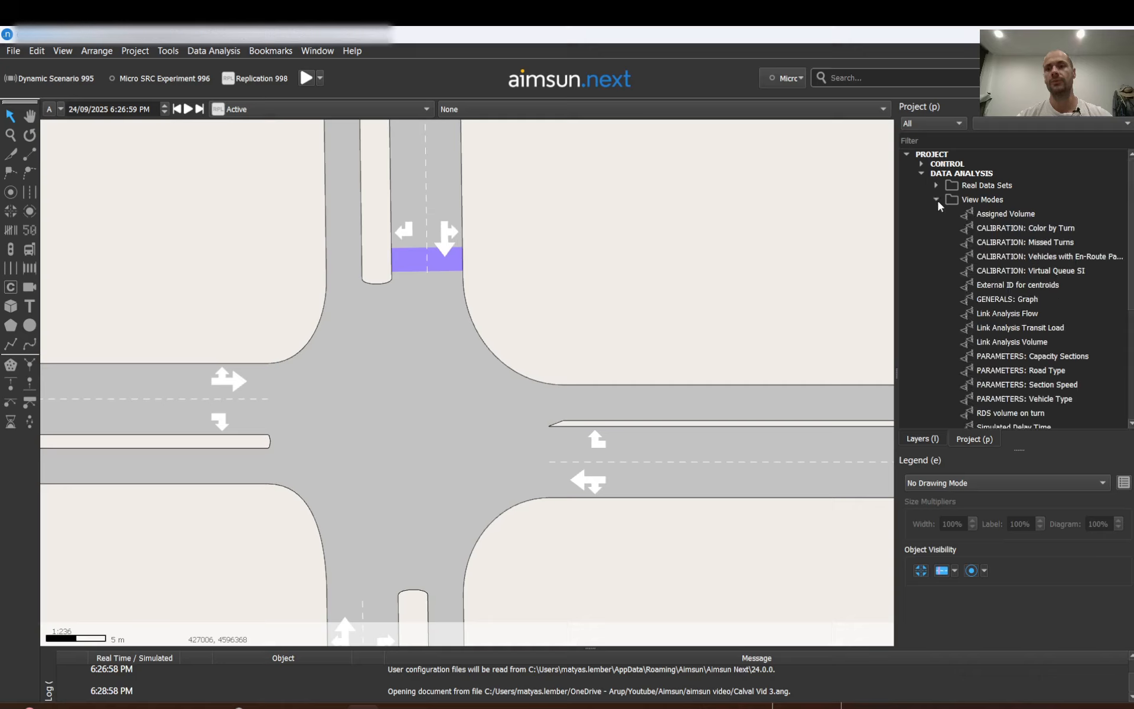
click(534, 112)
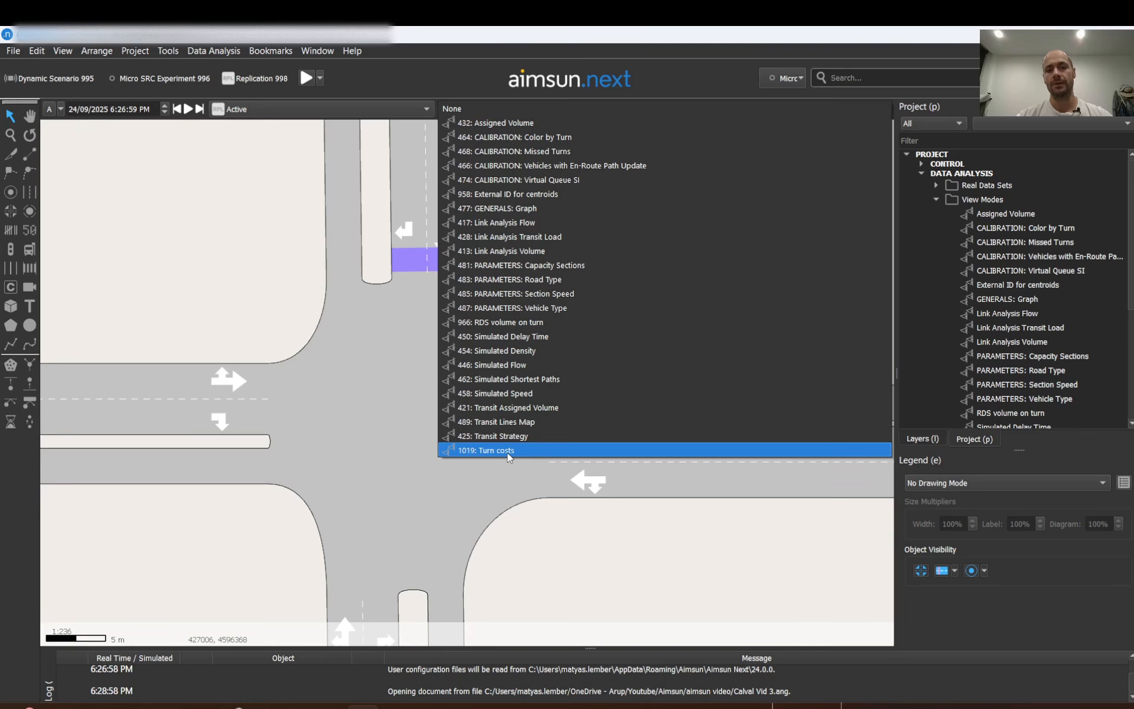
click(703, 557)
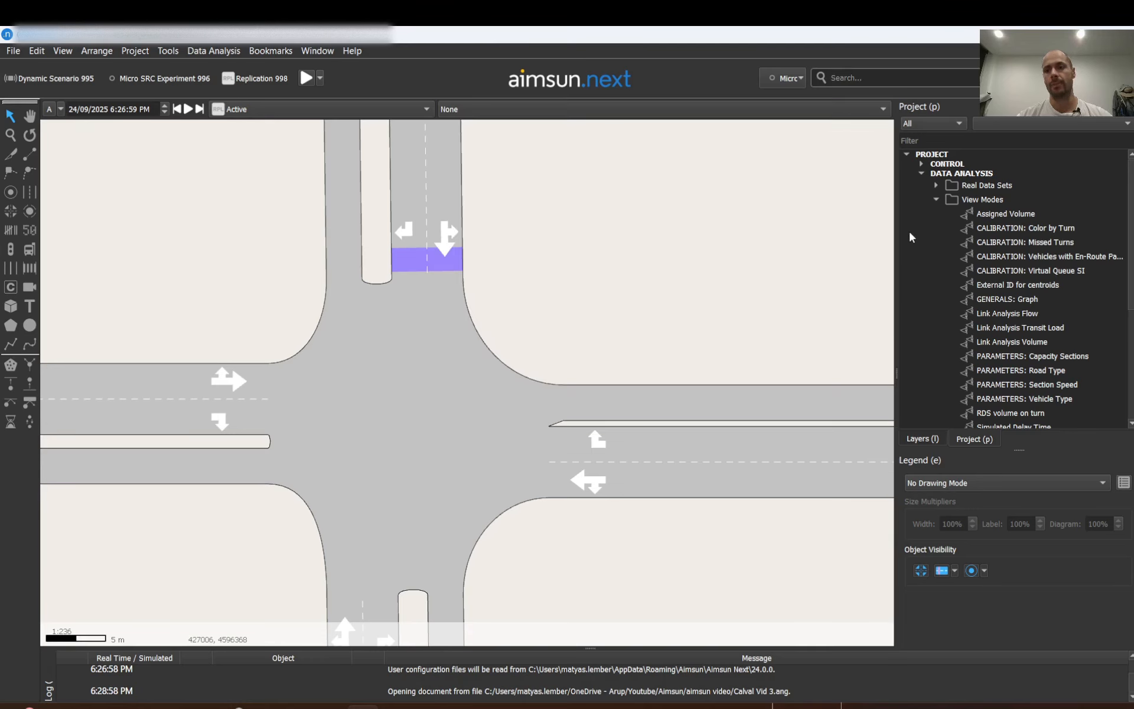
Create a new view mode in the View Modes folder and open its properties.
right_click(964, 200)
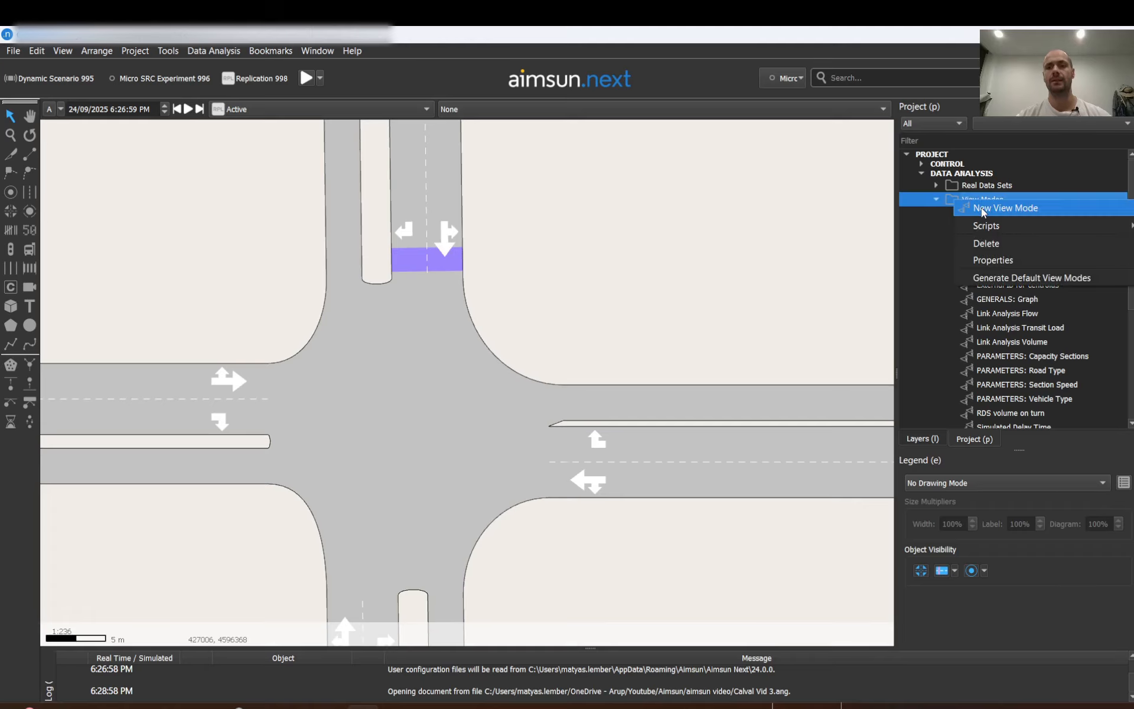
click(981, 207)
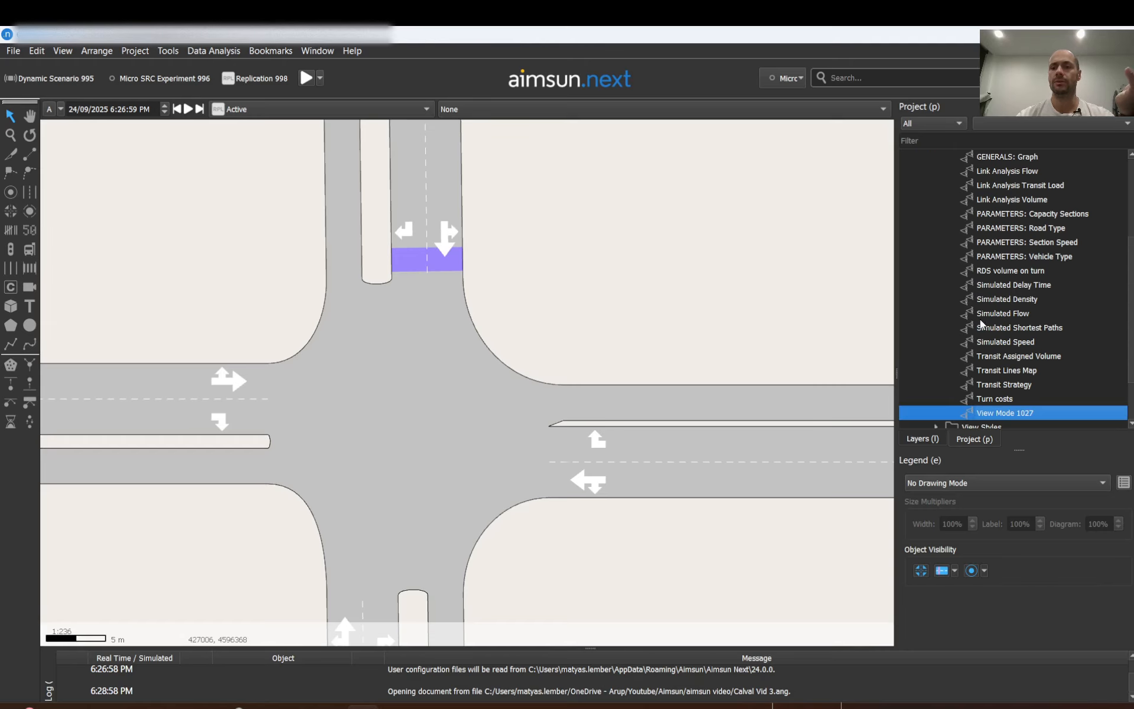
double_click(986, 413)
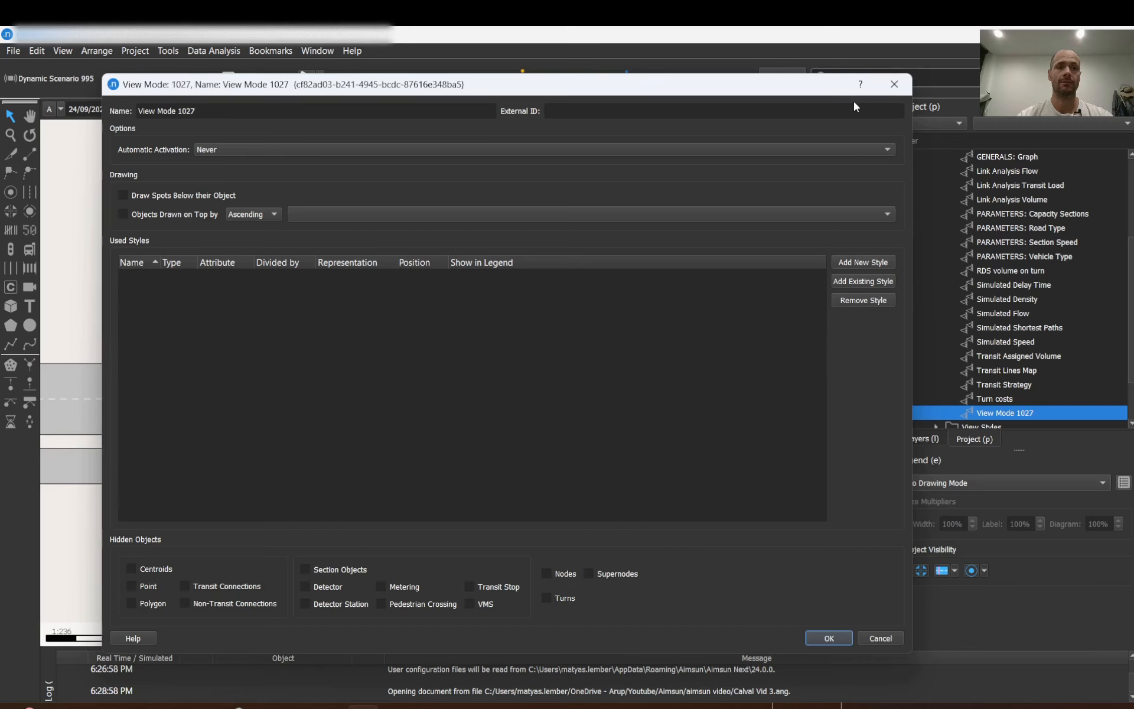
click(893, 85)
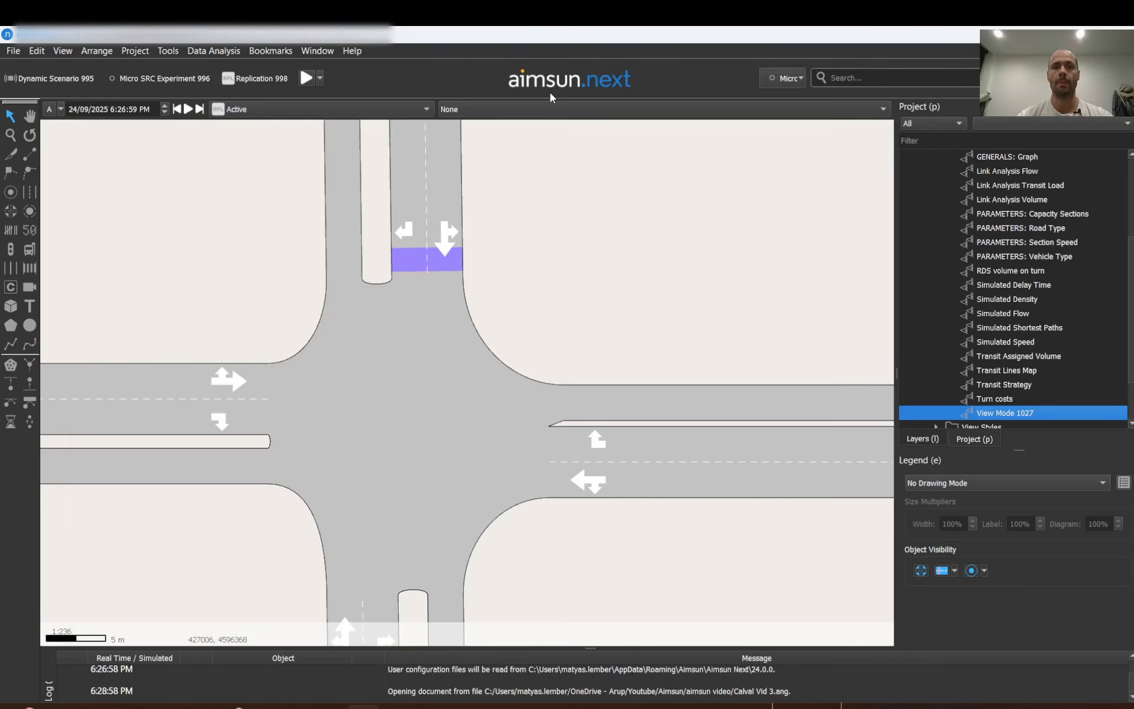
Check View Mode 1027 in the view mode list and review its automatic activation options.
click(502, 106)
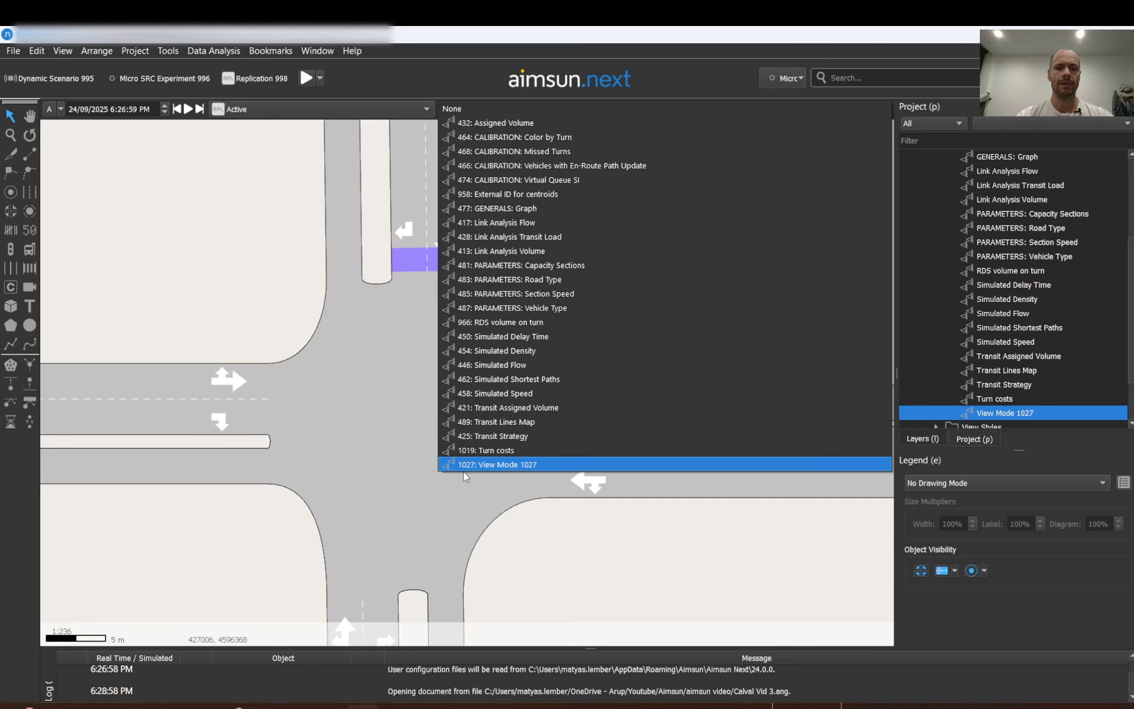
click(225, 267)
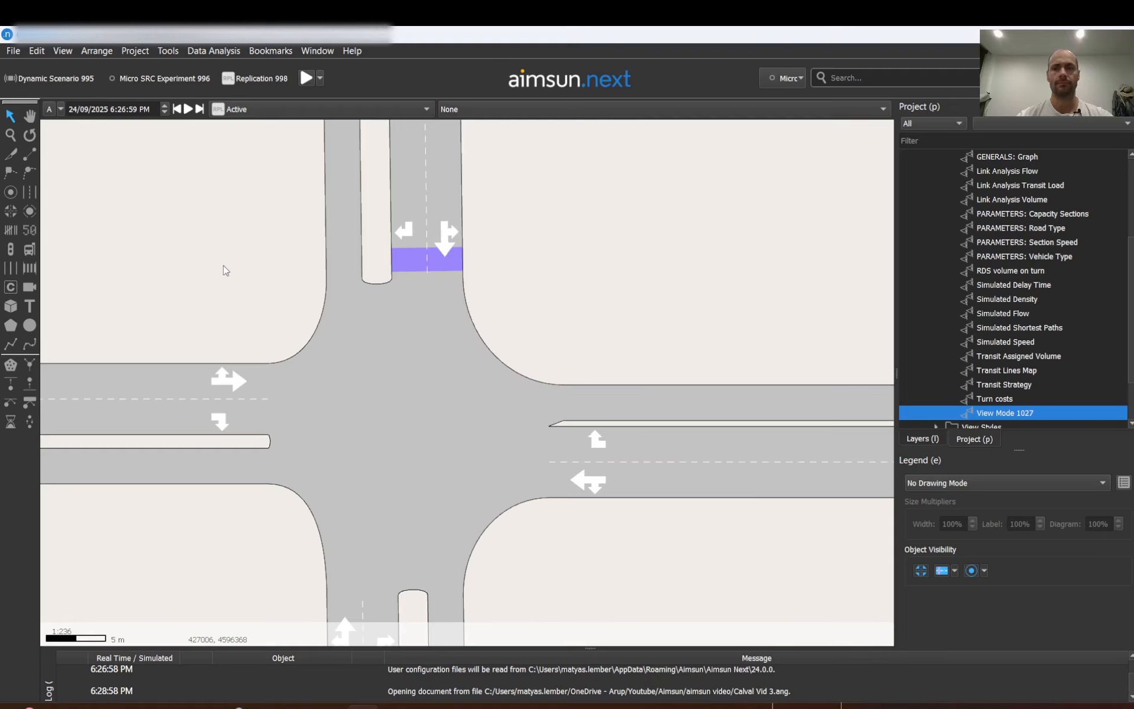
double_click(1000, 416)
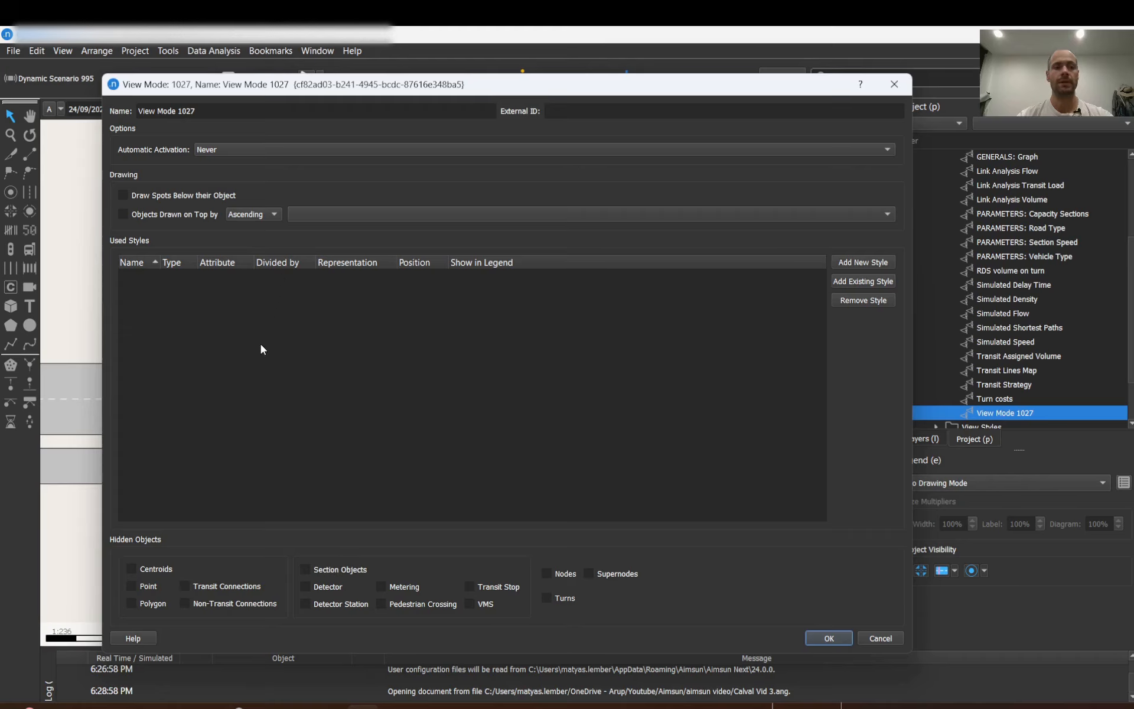
click(321, 150)
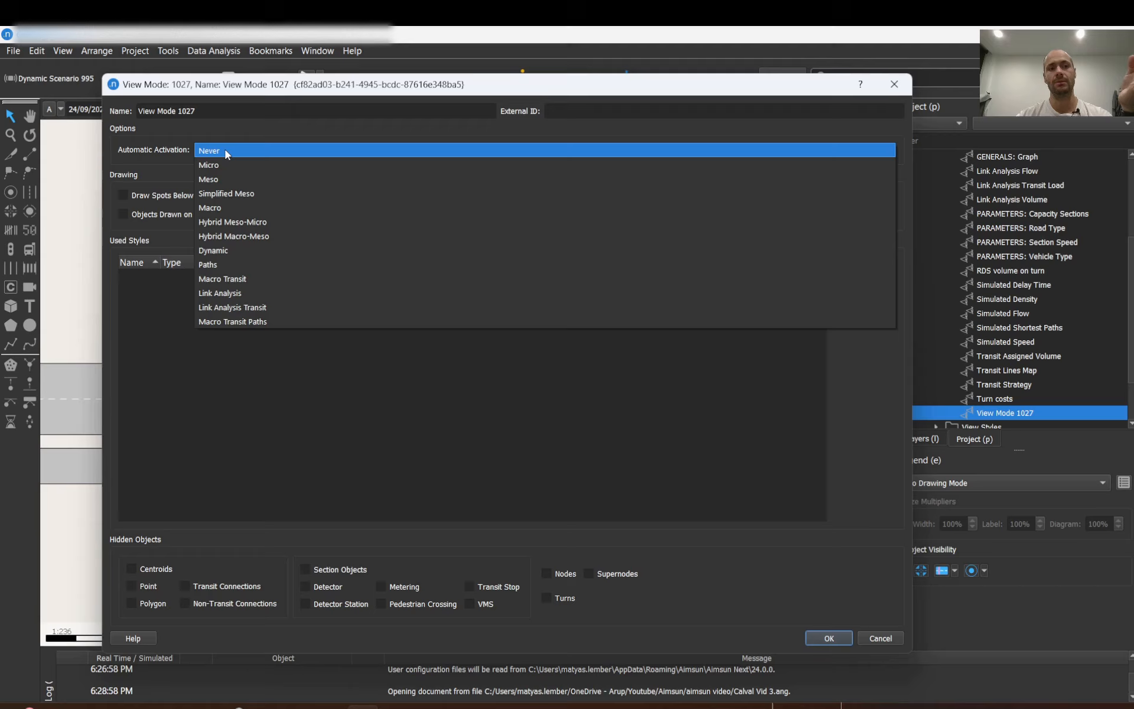
click(230, 100)
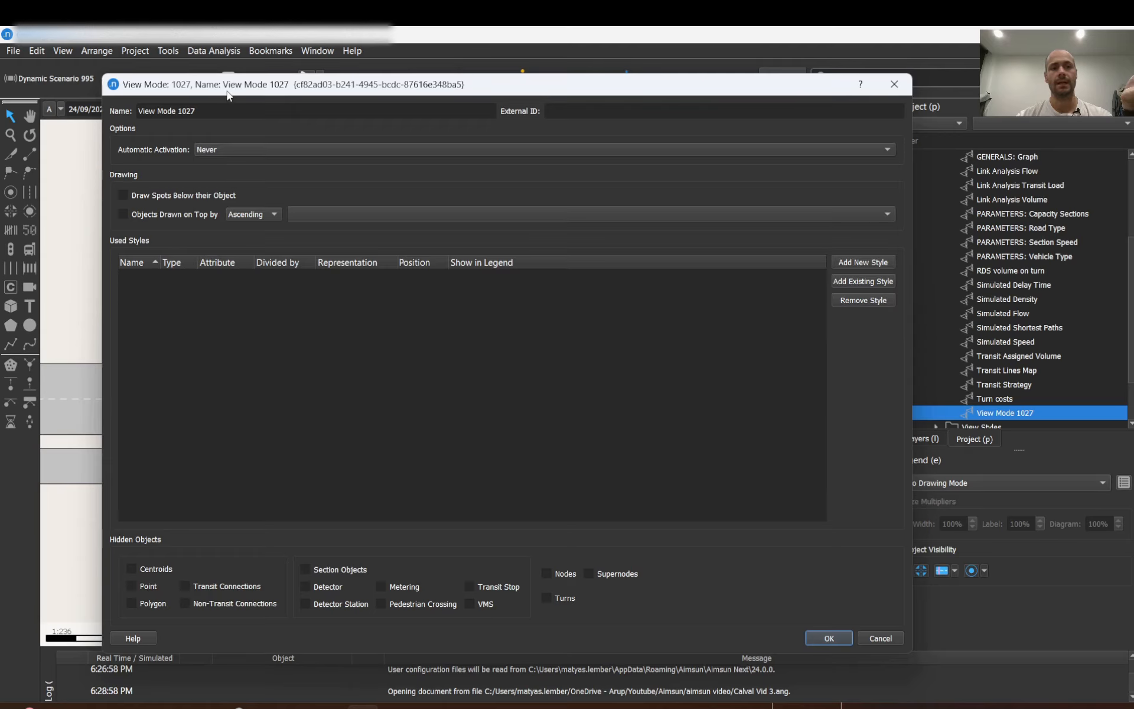
click(895, 84)
Inspect the Simulated Density and Simulated Flow view modes' styles and automatic activation settings.
scroll(1008, 214, up, 2)
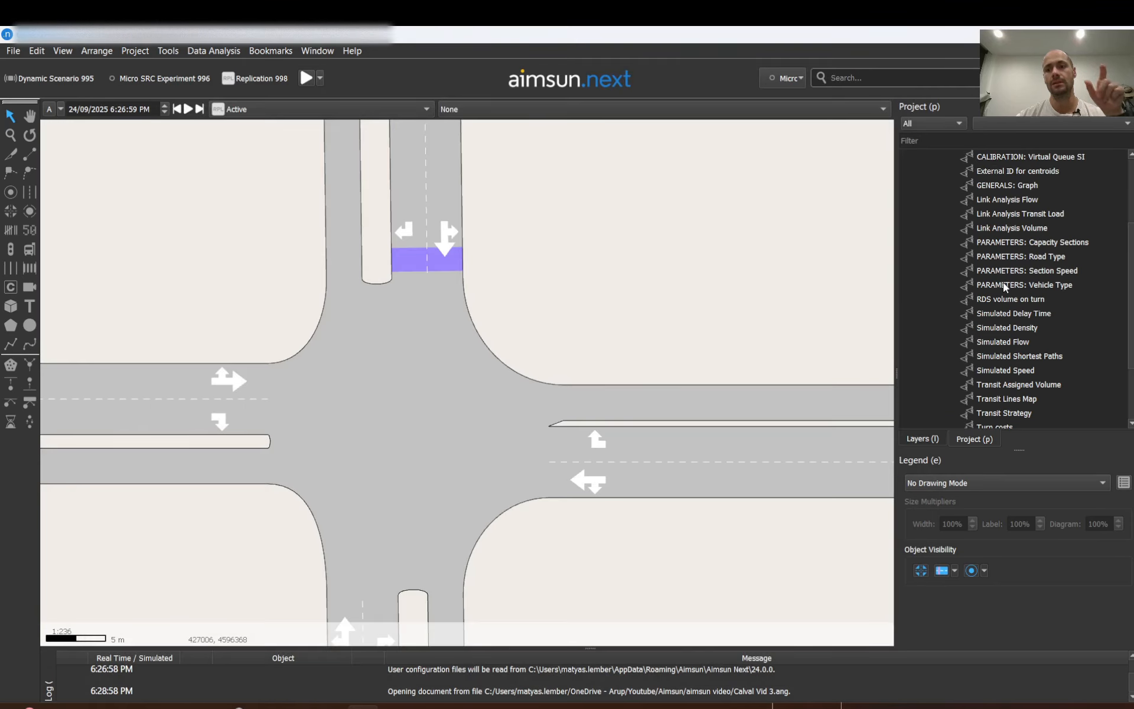
double_click(1001, 325)
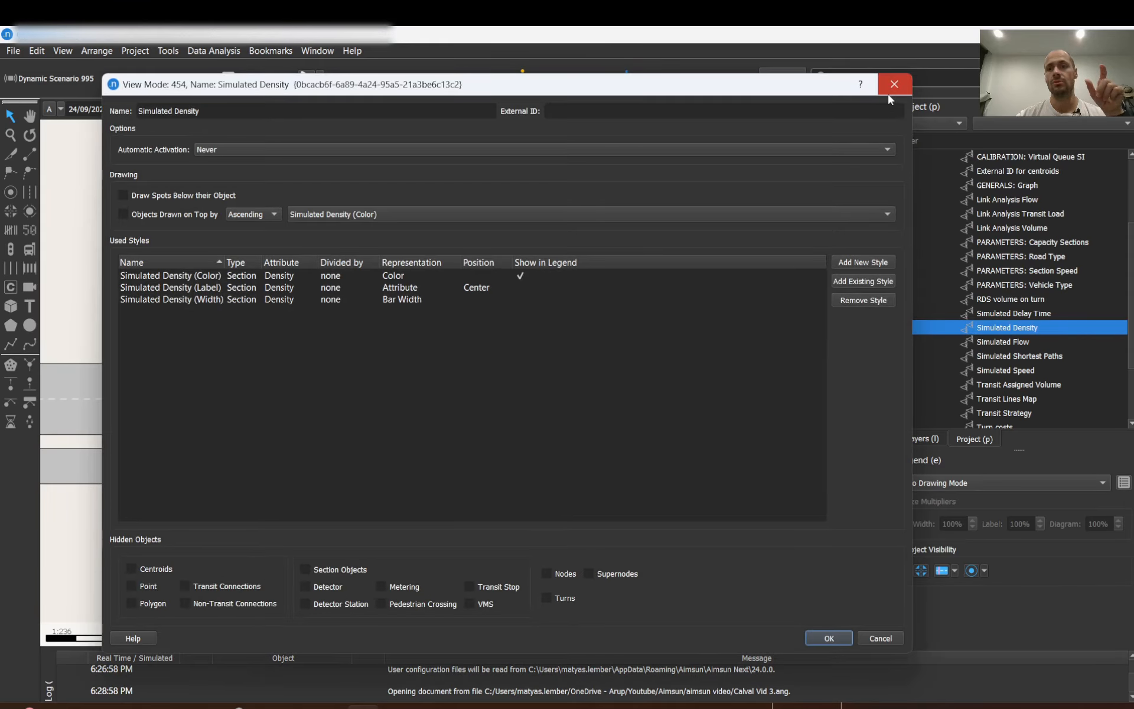
click(889, 89)
double_click(1003, 345)
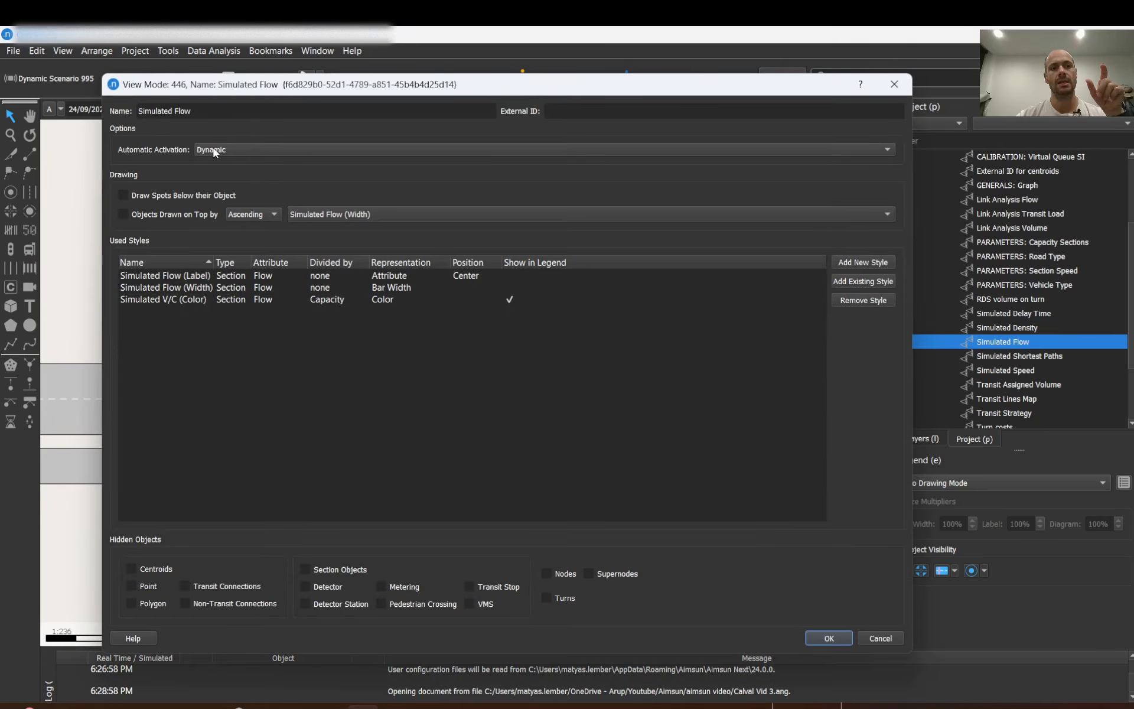
click(253, 149)
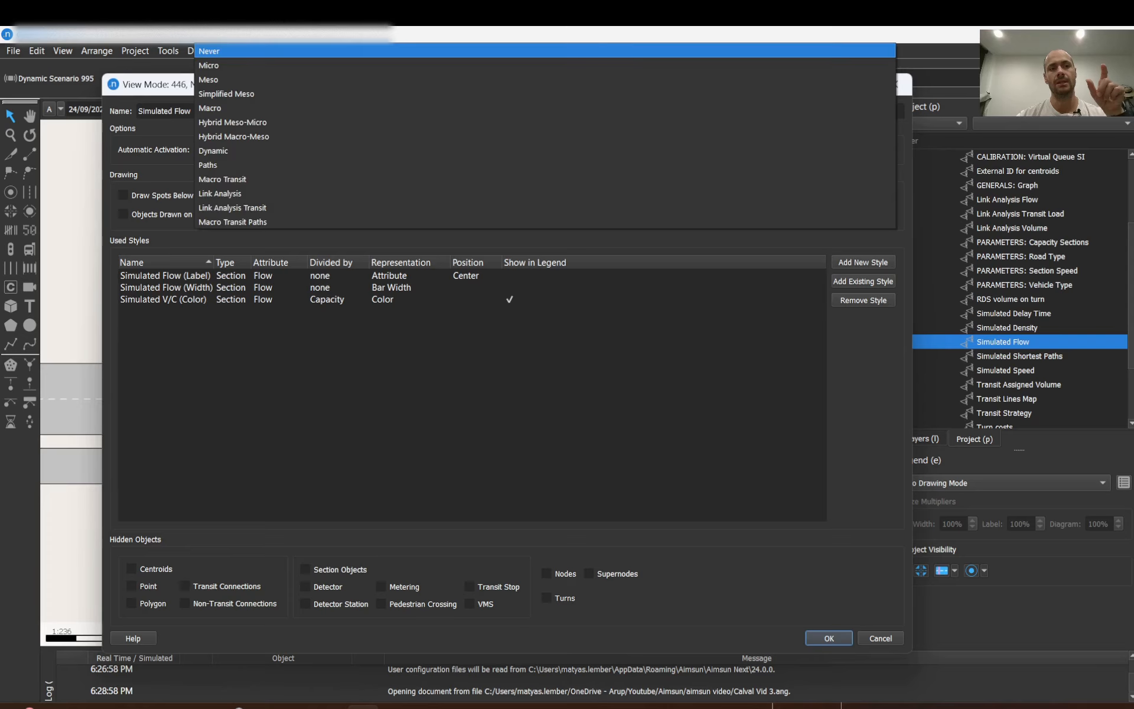
click(149, 83)
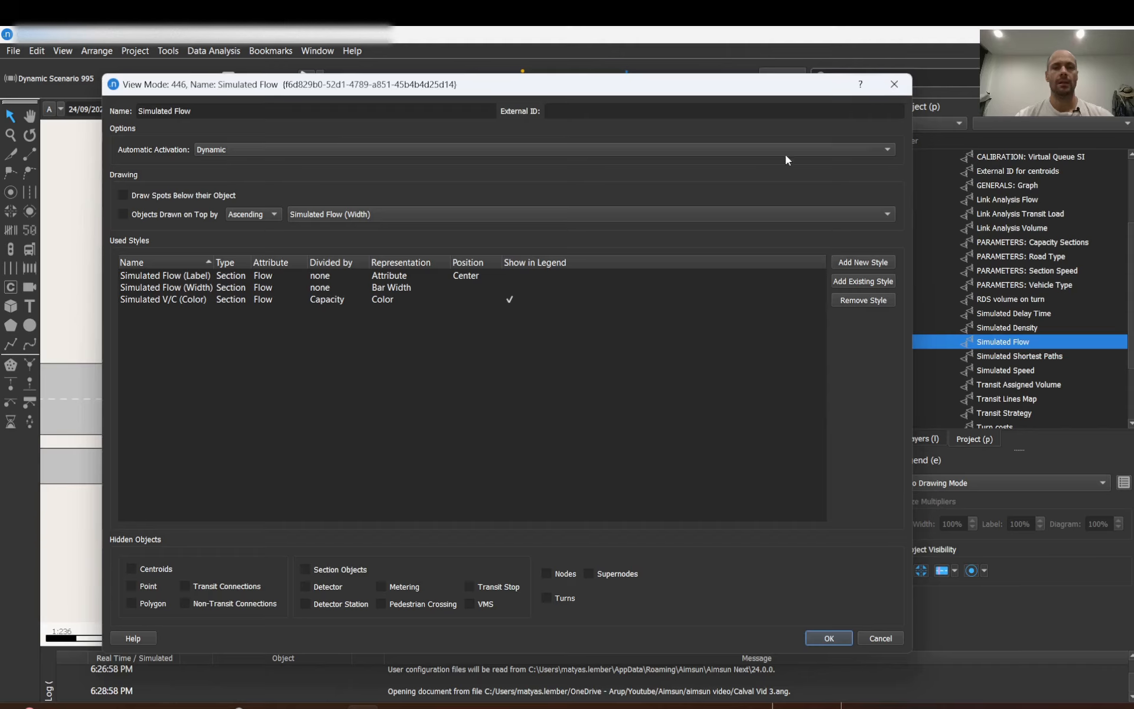
click(895, 84)
Reopen View Mode 1027 and the Simulated Flow view mode to compare their settings.
scroll(966, 321, down, 1)
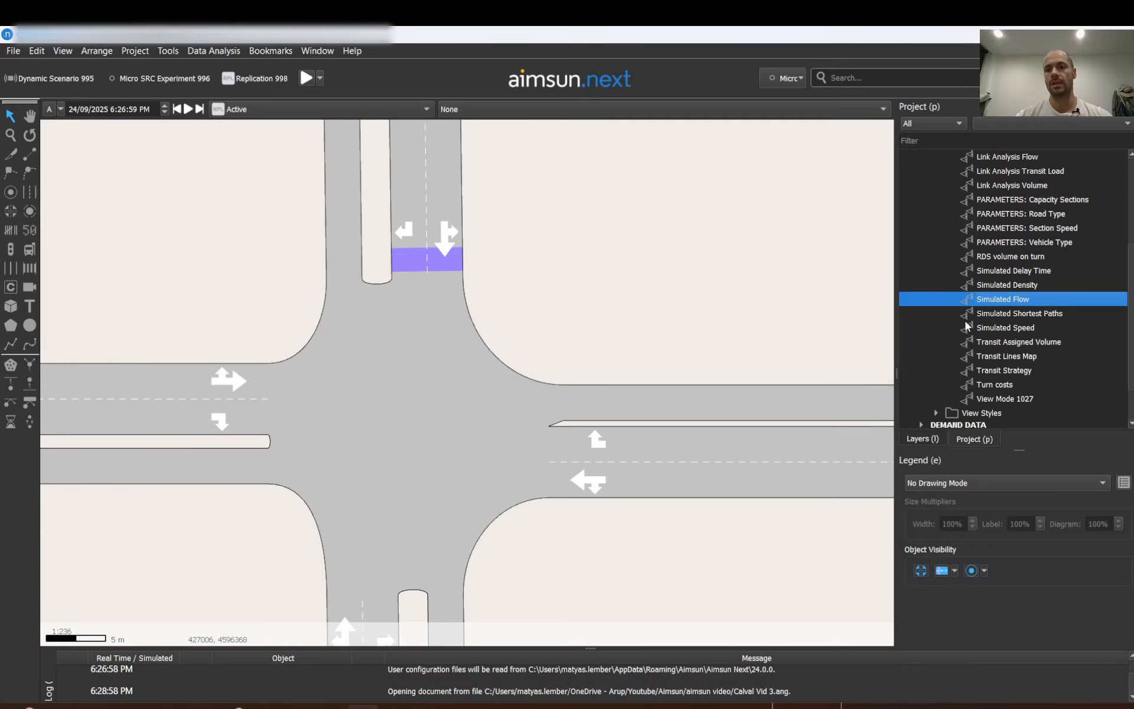
scroll(966, 321, down, 1)
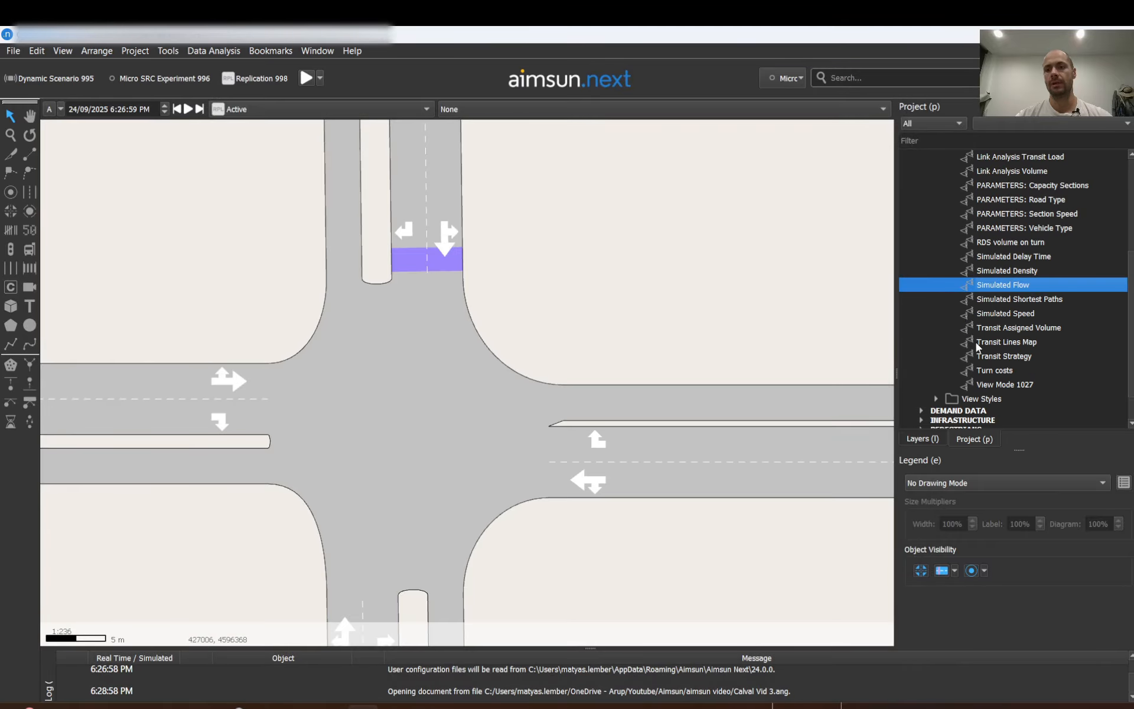
double_click(1001, 386)
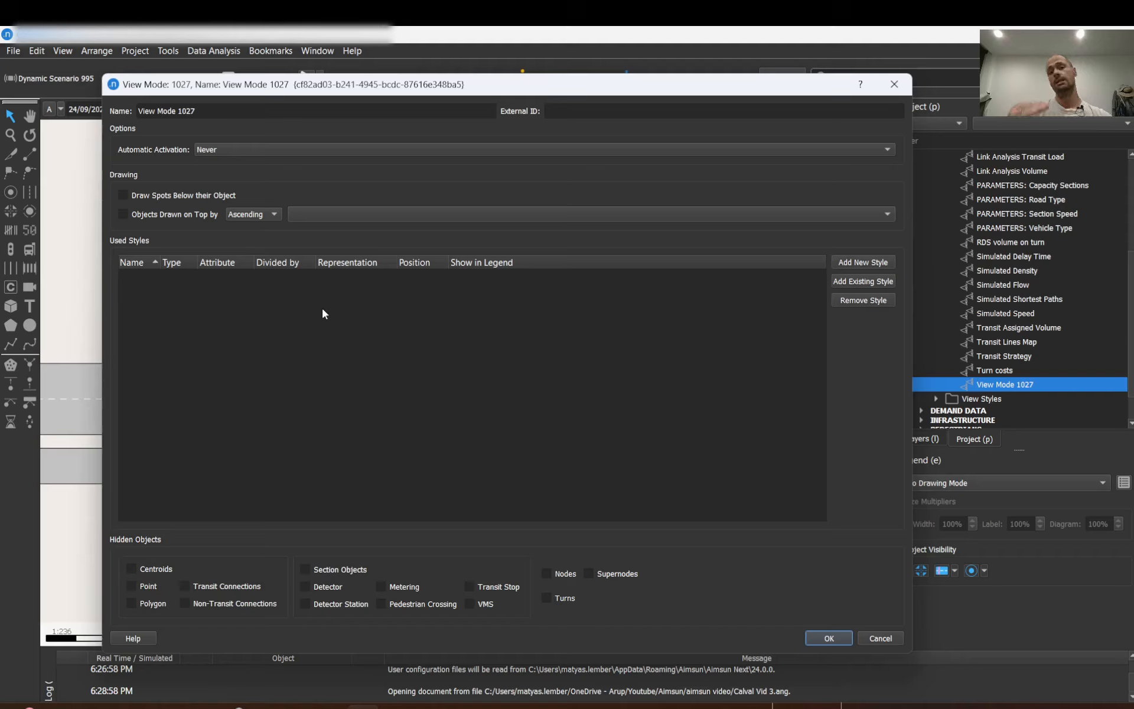
click(903, 88)
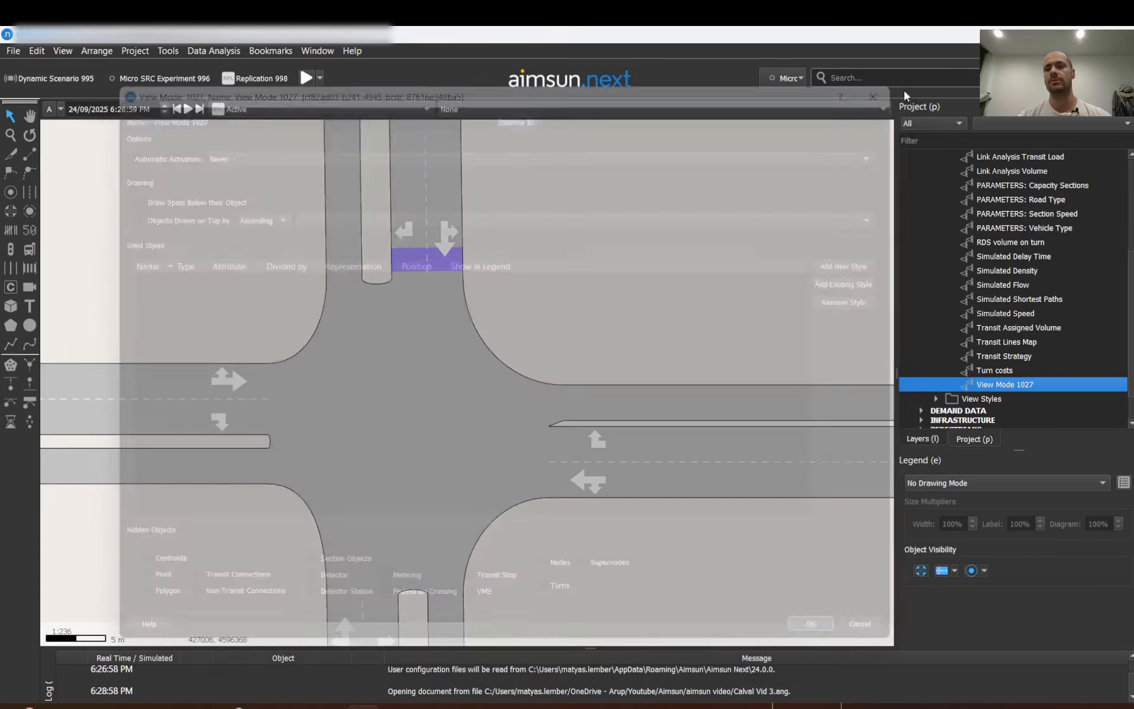
double_click(994, 284)
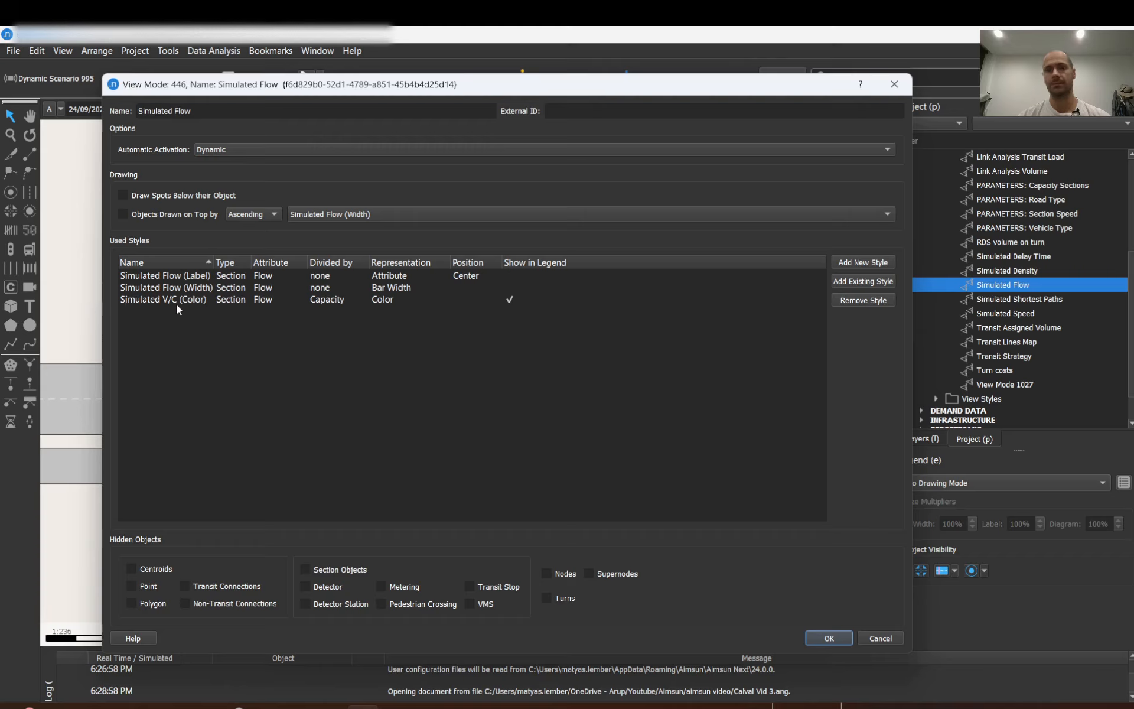
click(895, 84)
scroll(949, 260, down, 1)
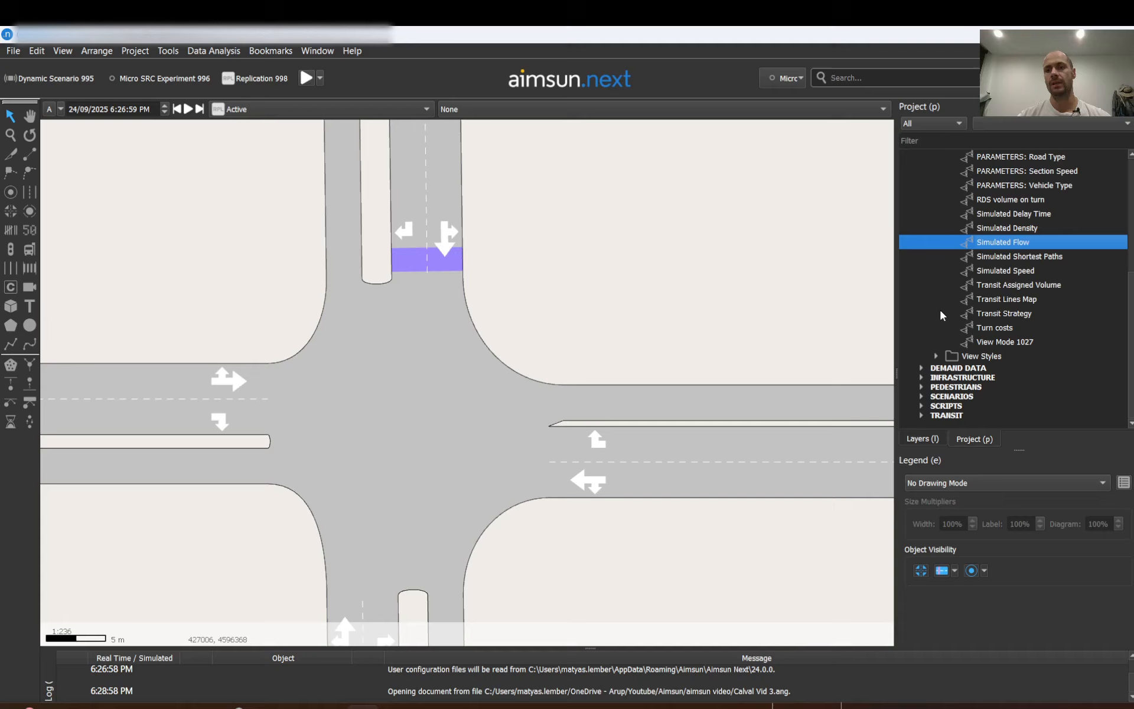
Expand the View Styles folder and add a new style to View Mode 1027.
drag(937, 357, 1004, 314)
click(1004, 313)
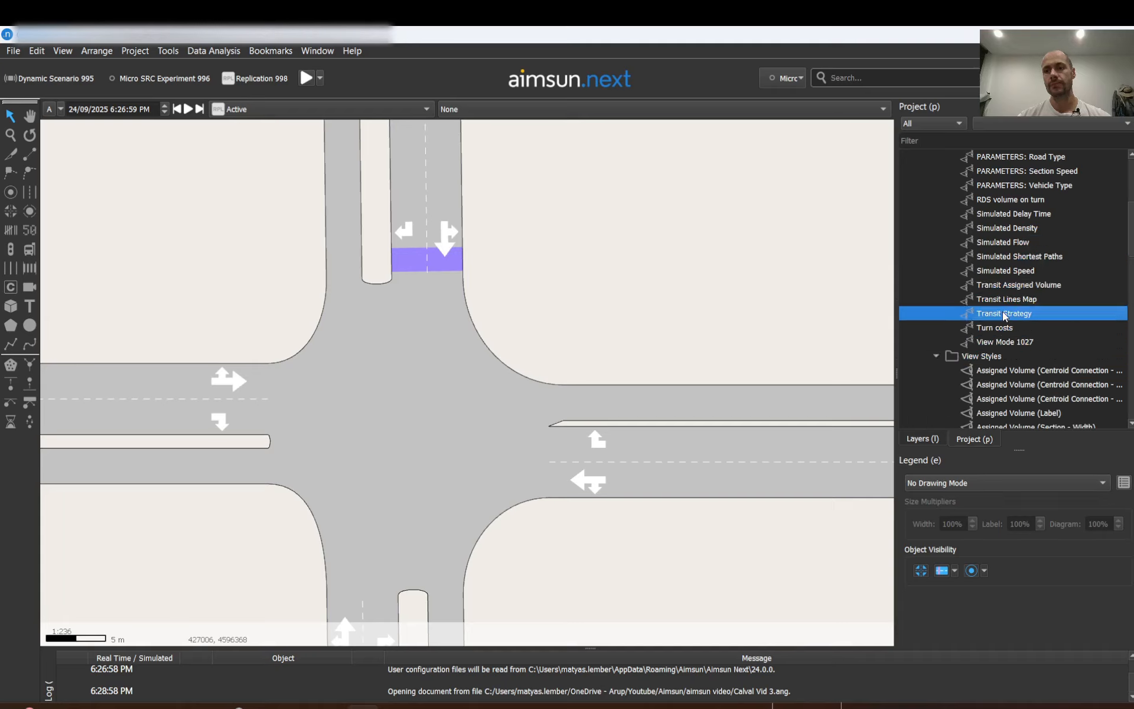
double_click(993, 341)
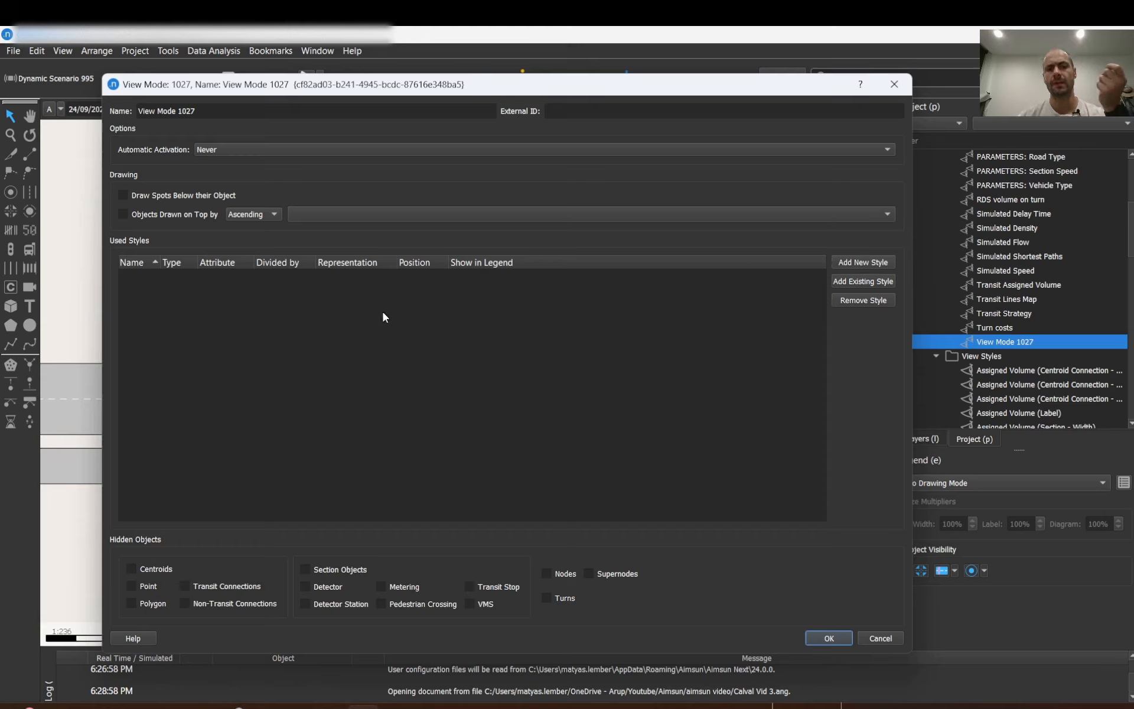
click(862, 263)
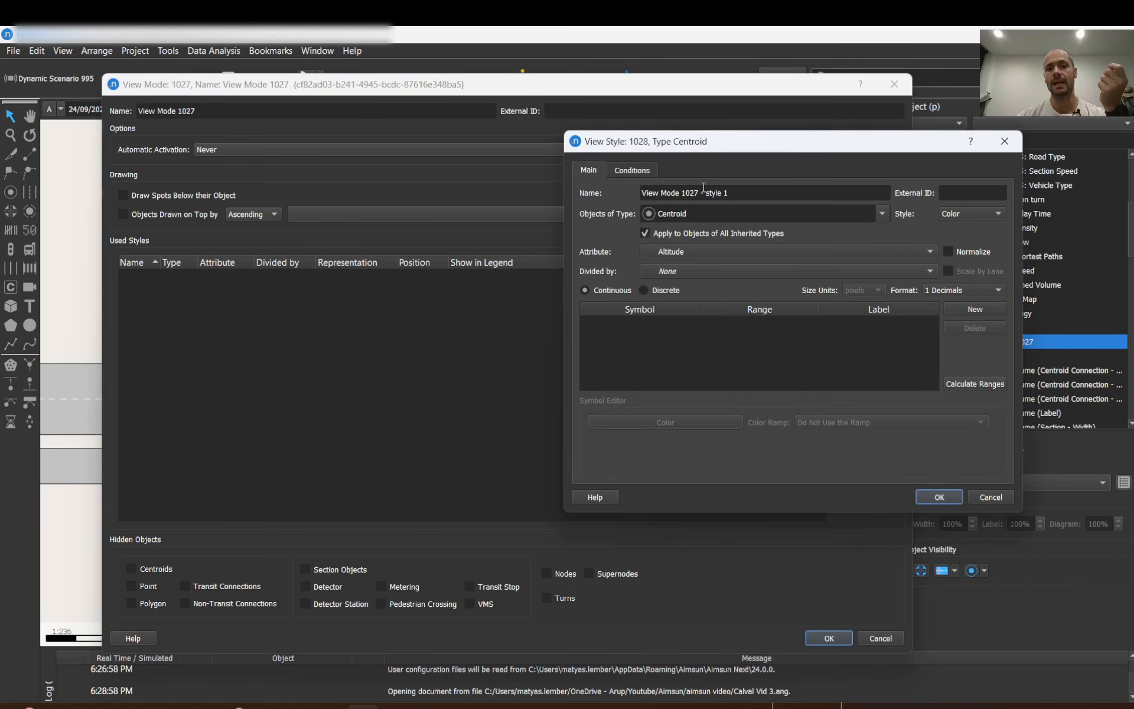
Name the new view style "New test" and confirm both the style and view mode dialogs.
drag(738, 195, 619, 191)
text(N)
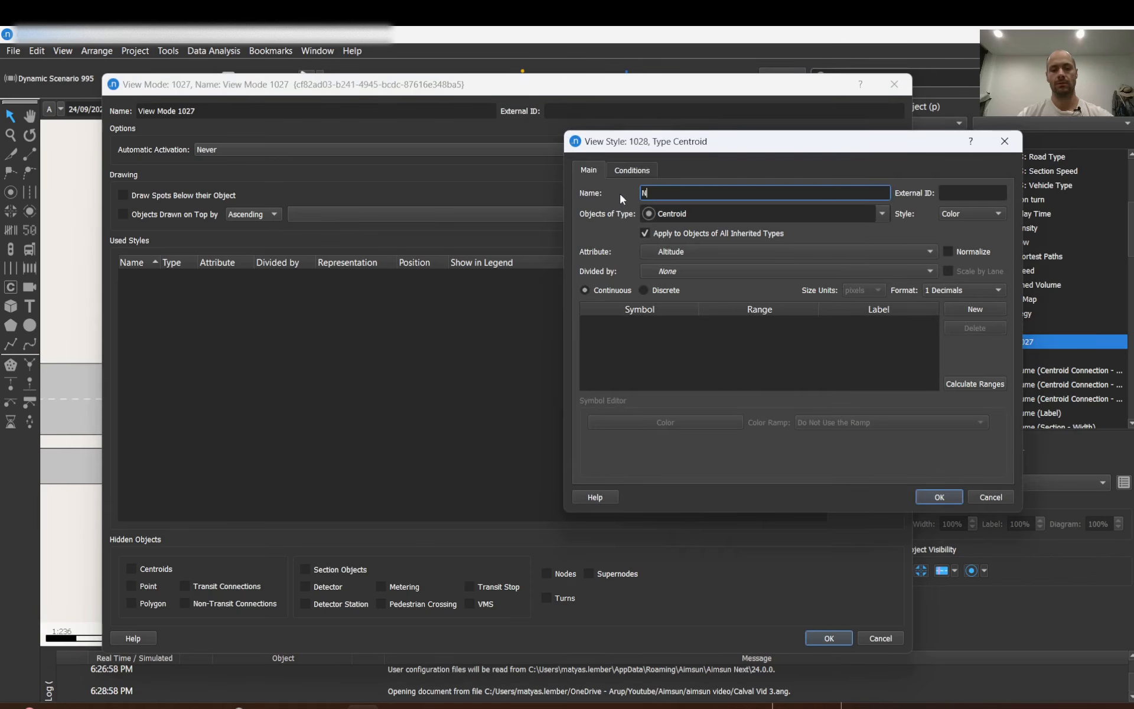
text(ew test)
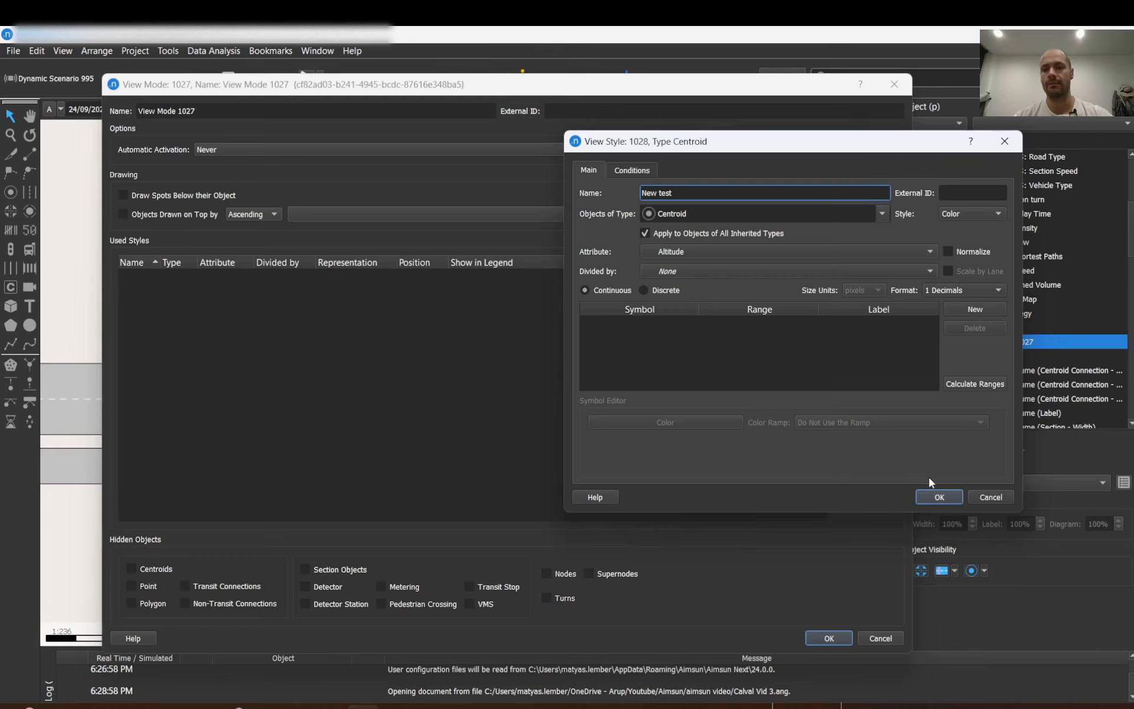
click(956, 497)
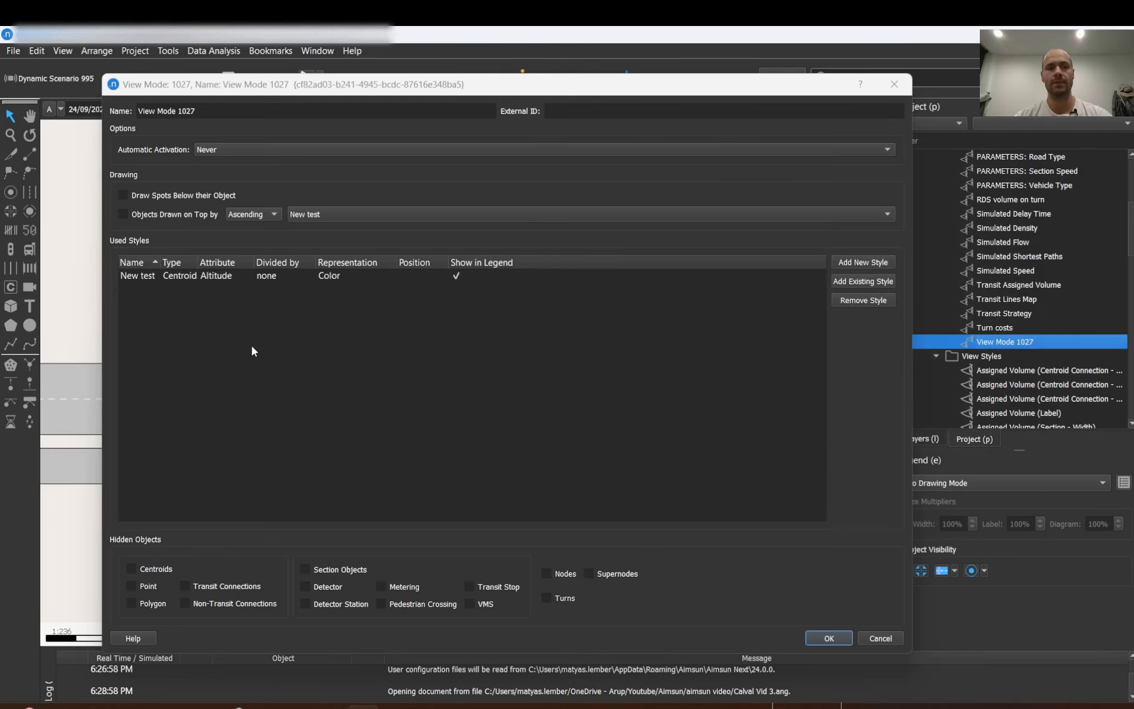
click(828, 638)
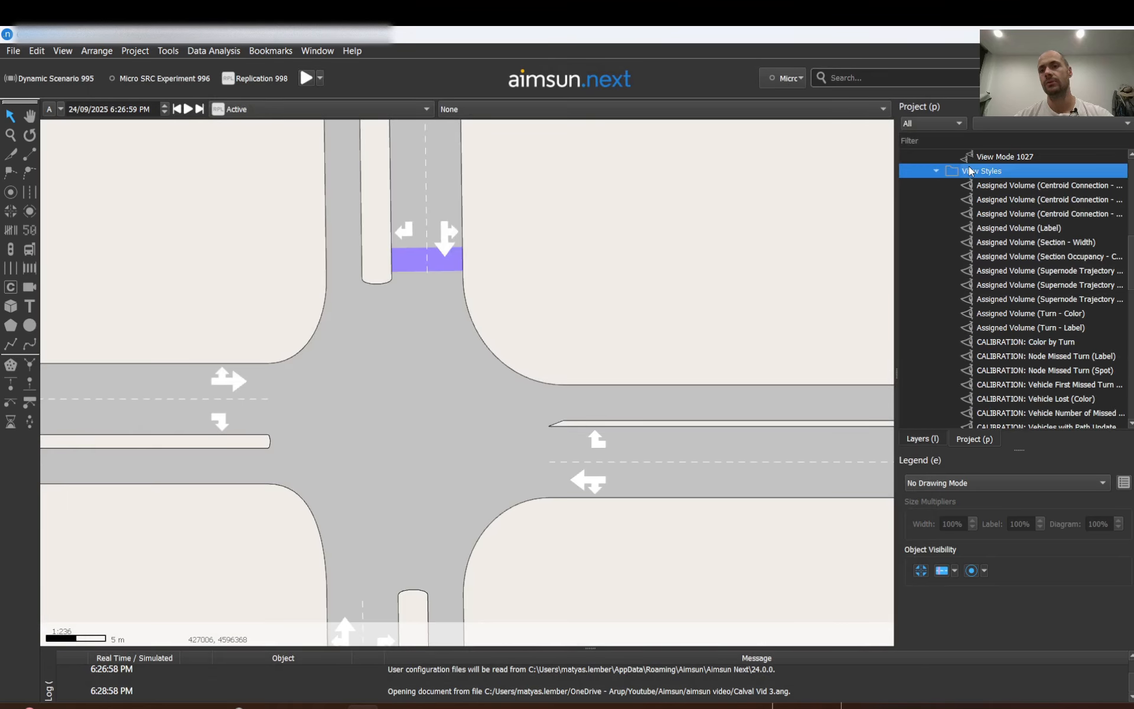
Locate the New test style in the View Styles folder and open its properties to review them.
scroll(995, 381, down, 9)
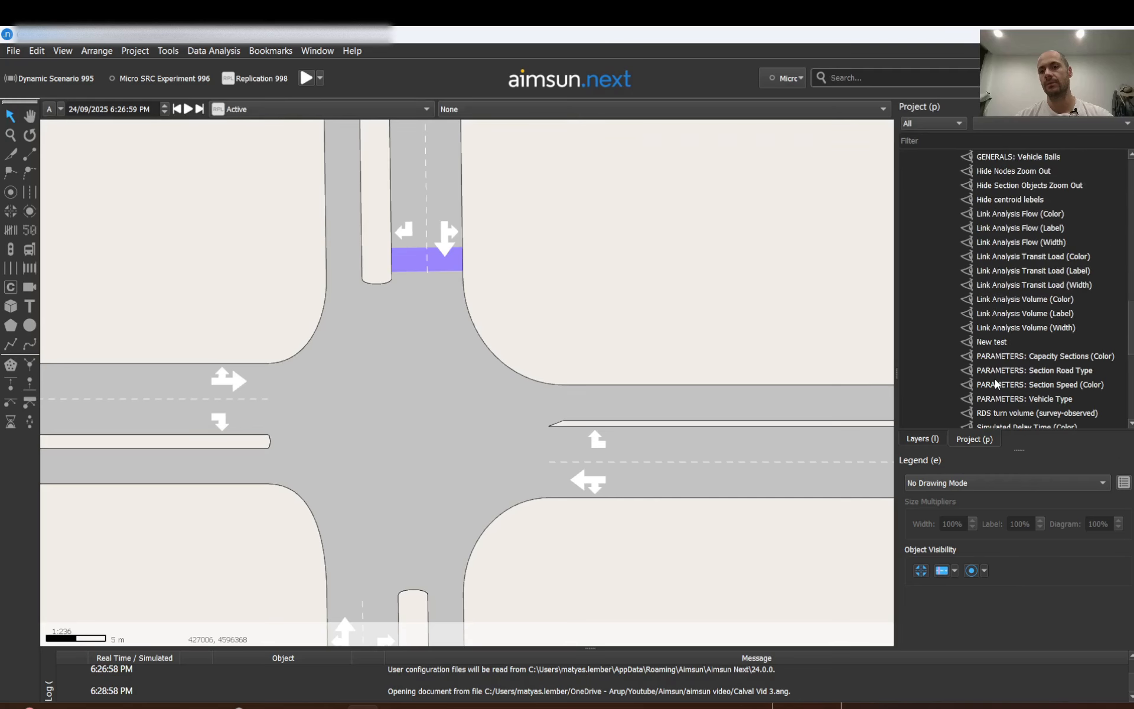
click(993, 344)
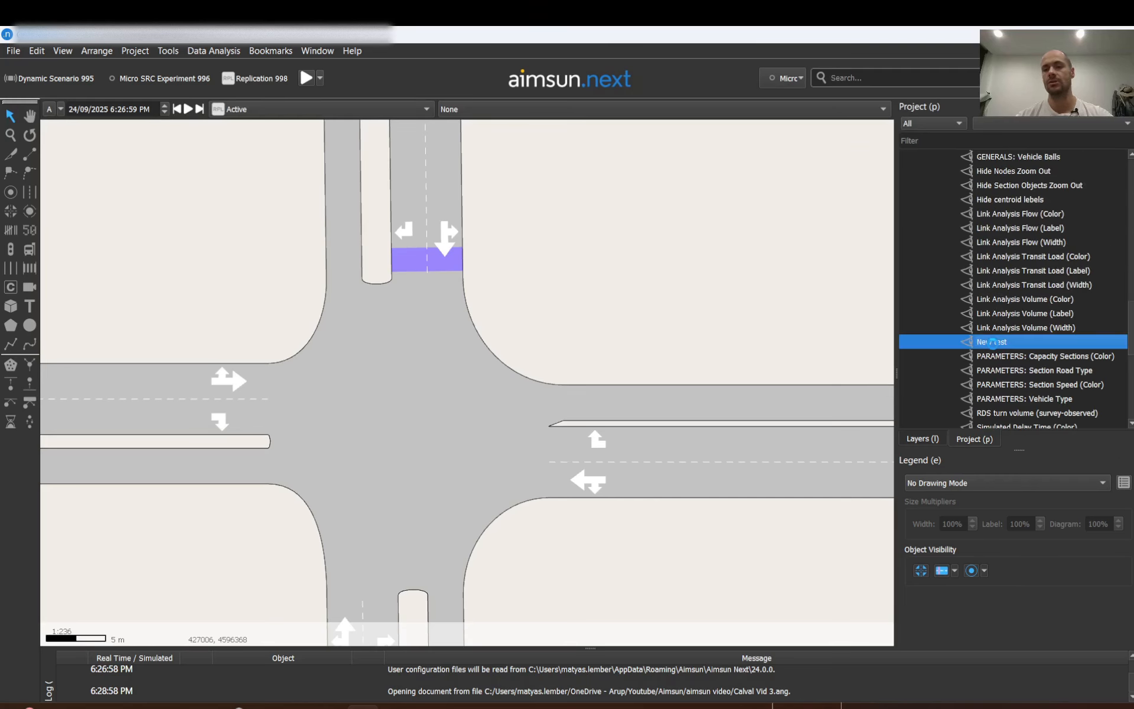
double_click(994, 343)
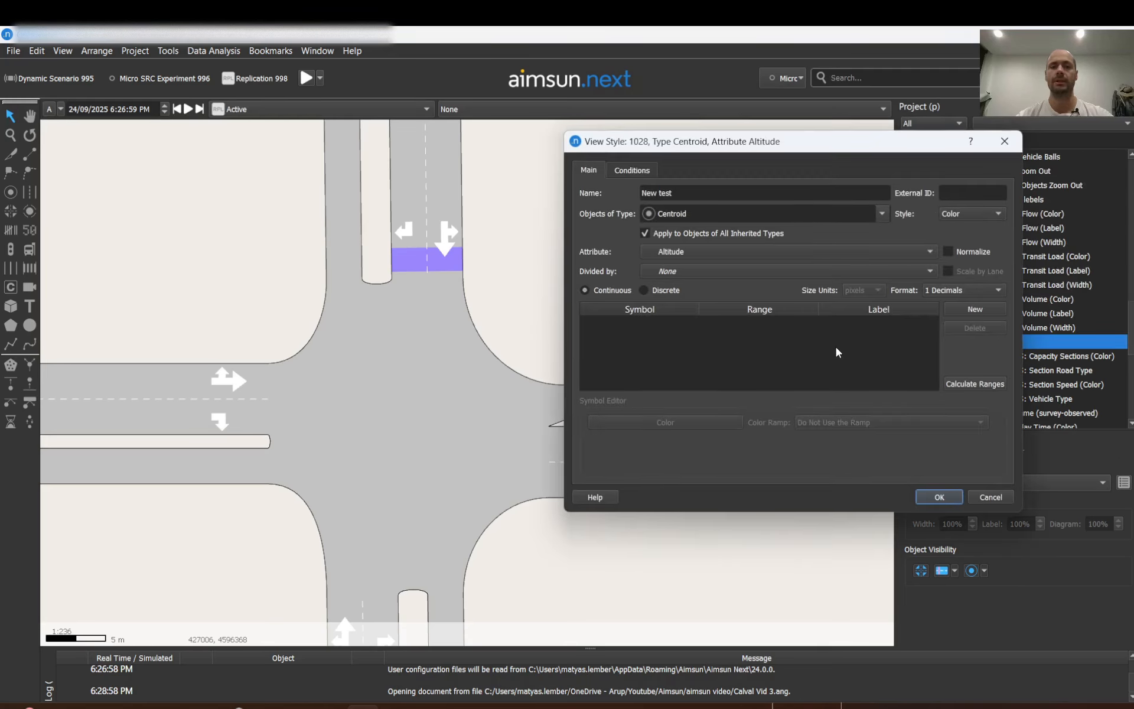
click(1005, 141)
Reopen View Mode 1027, open its New test style and set the objects type to Turn.
scroll(977, 283, down, 1)
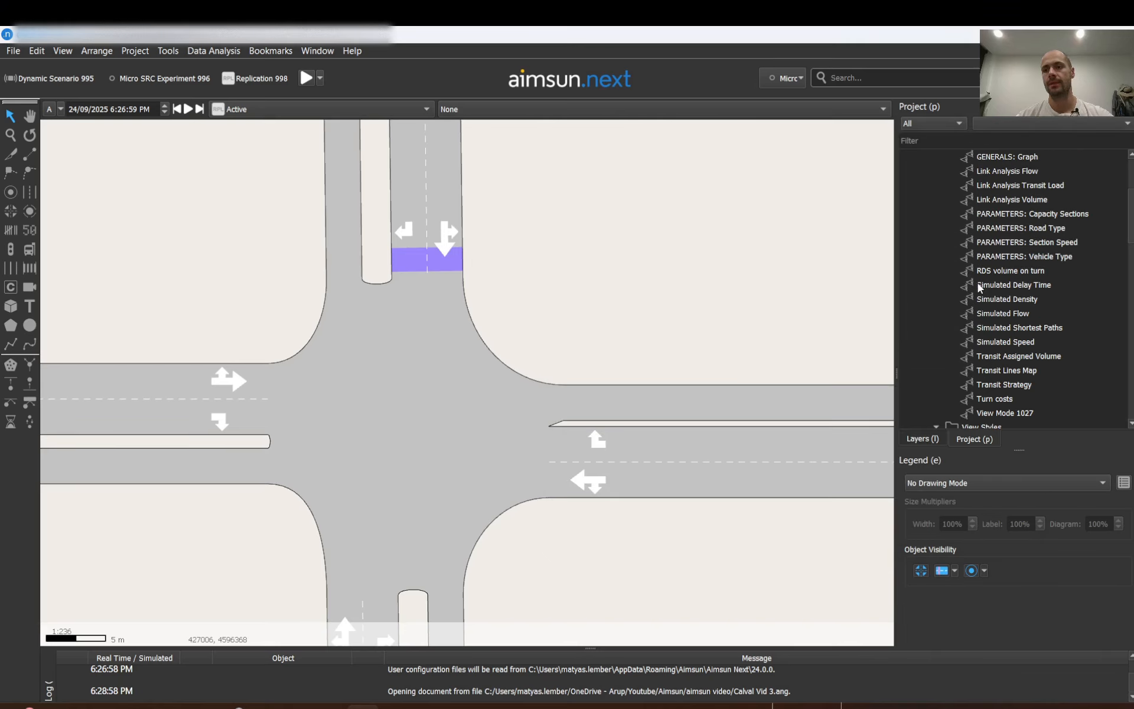
double_click(991, 417)
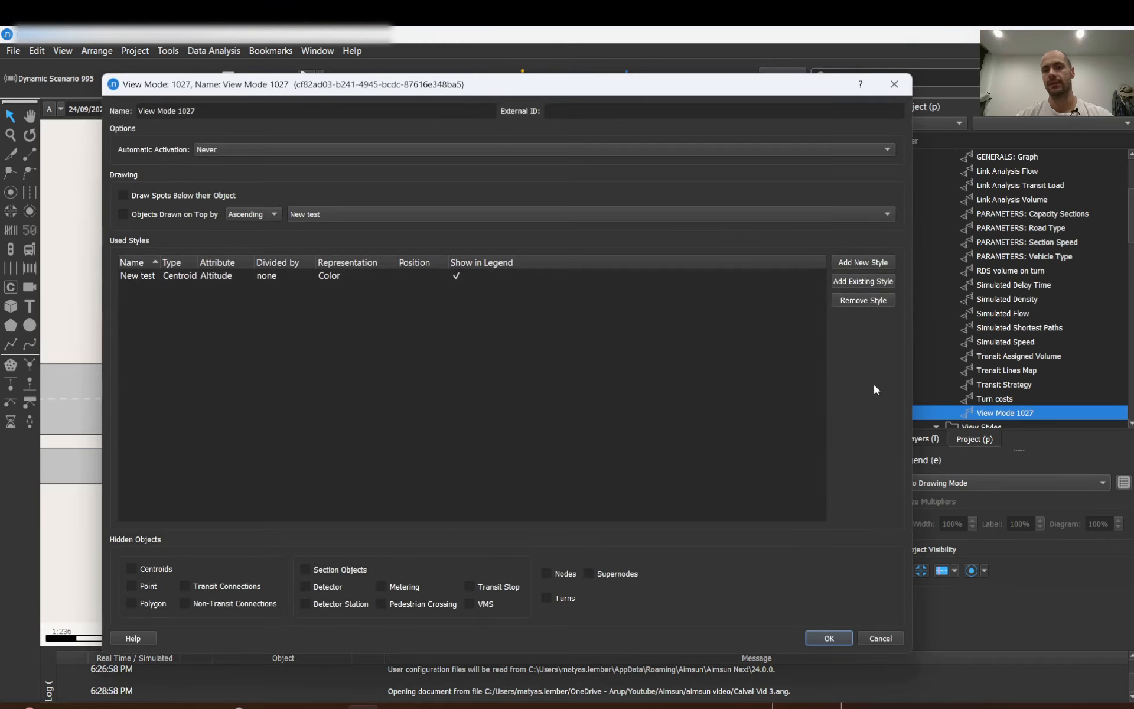
double_click(130, 274)
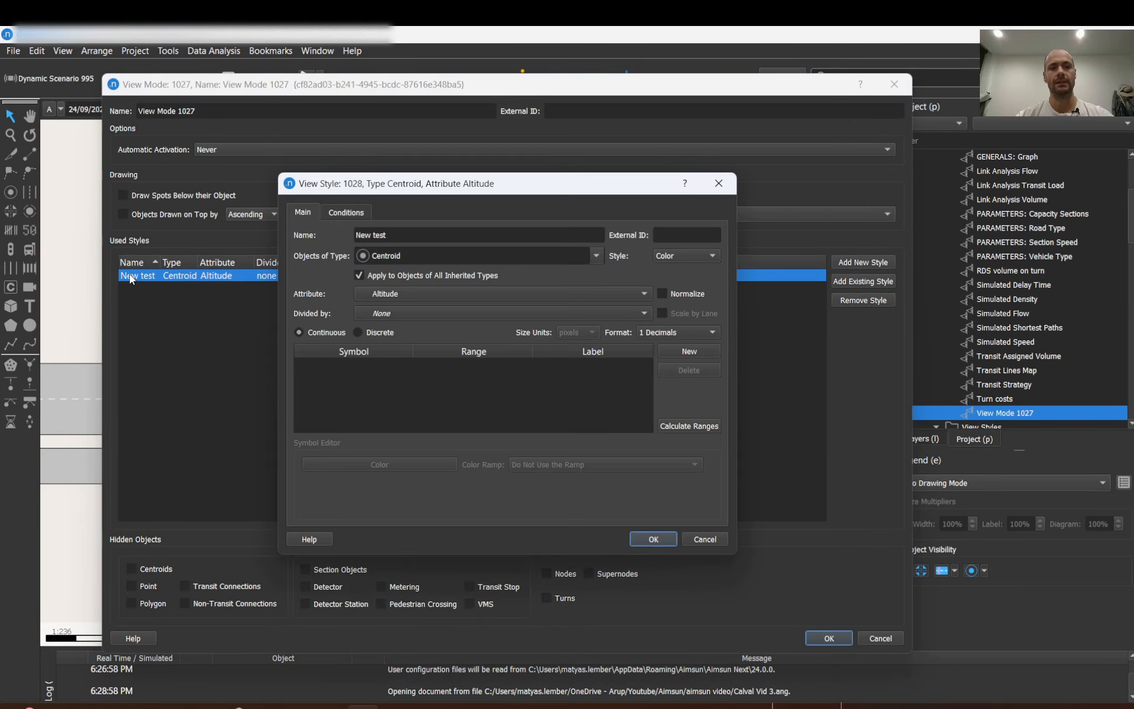
click(387, 239)
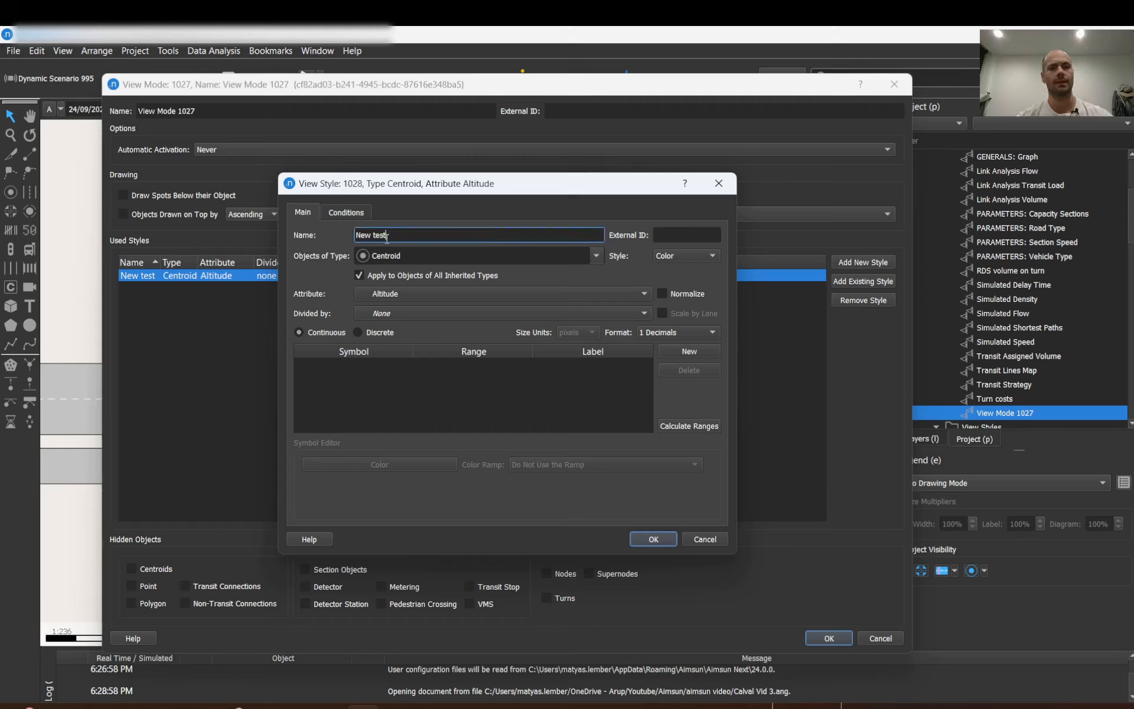
click(598, 257)
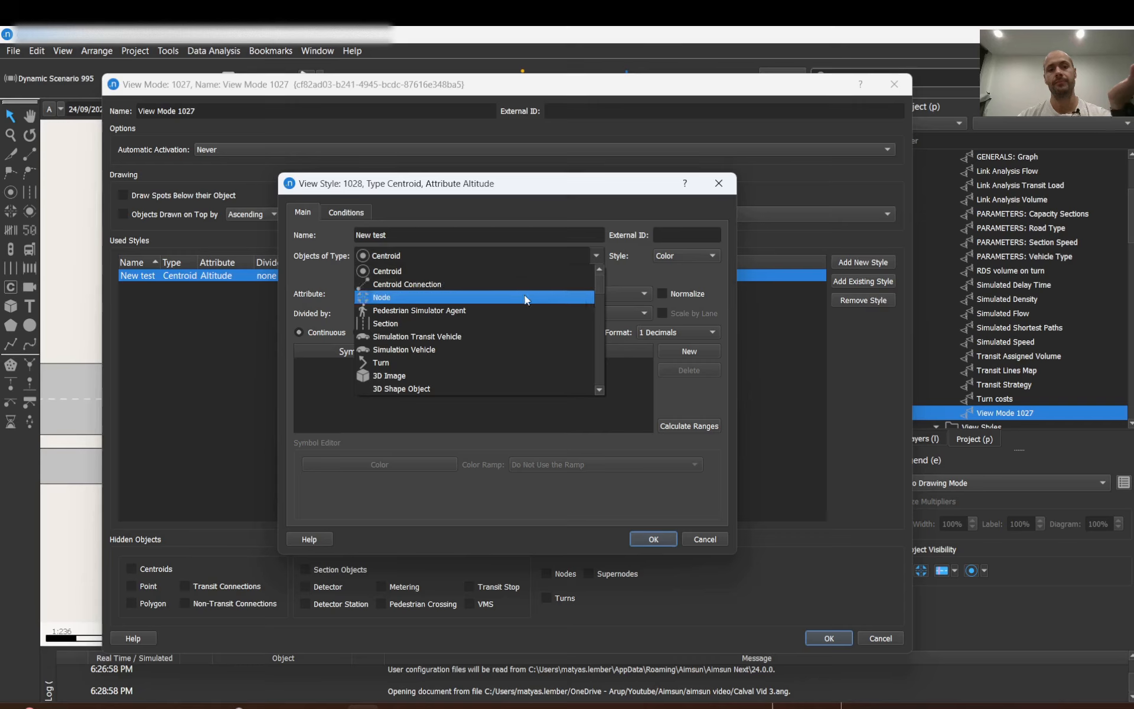
click(400, 364)
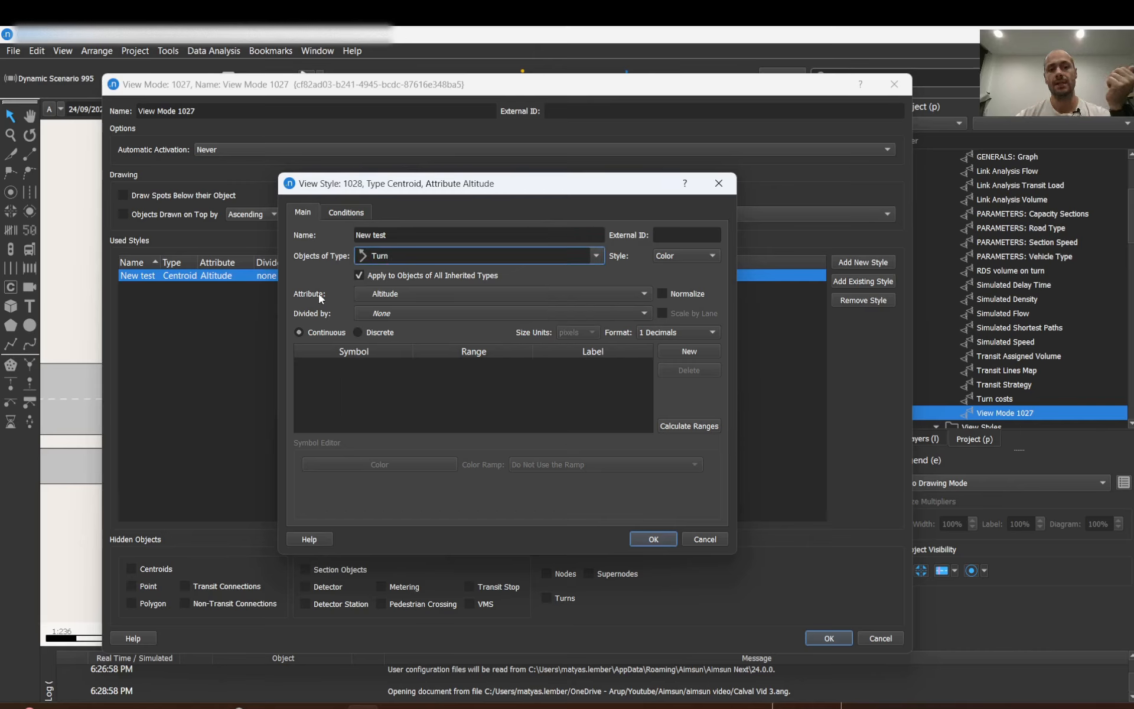
Set the style's attribute to User-Defined Cost and confirm both dialogs.
click(421, 296)
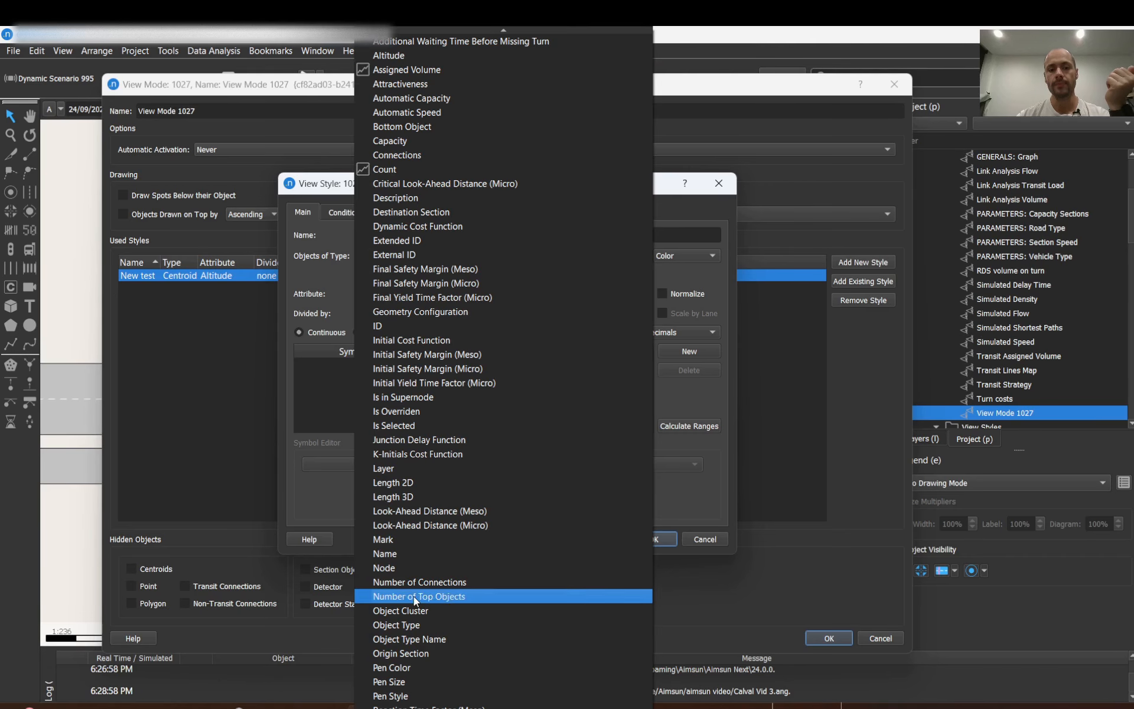
scroll(397, 669, down, 6)
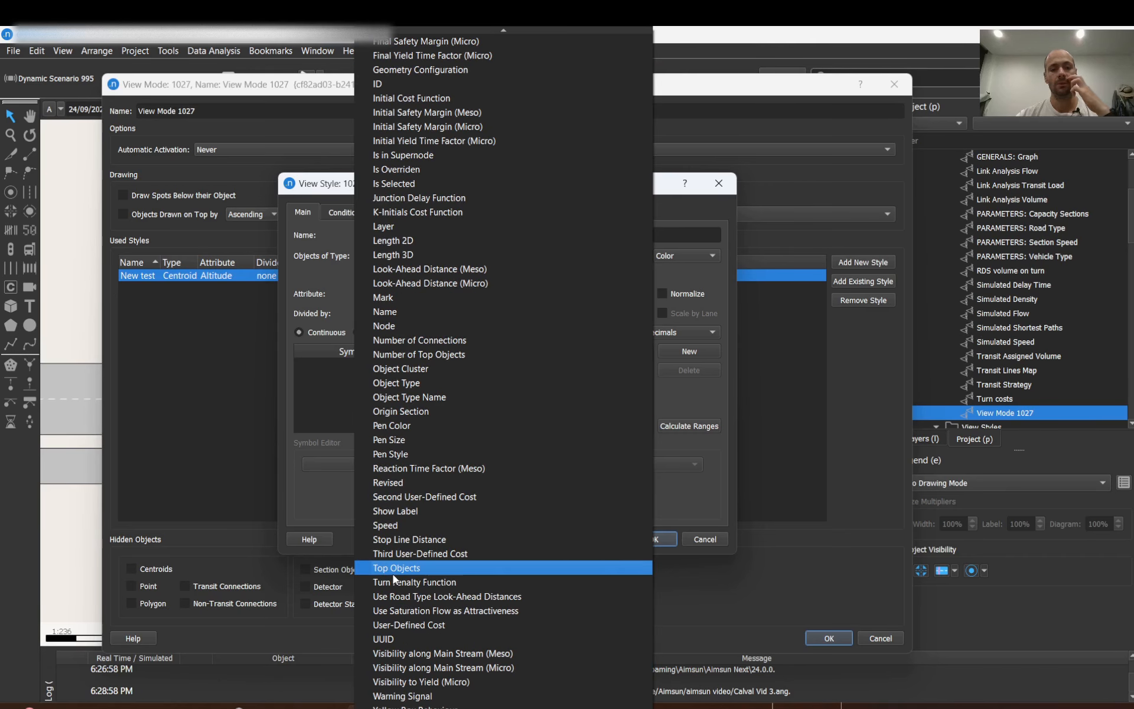
click(399, 625)
click(653, 538)
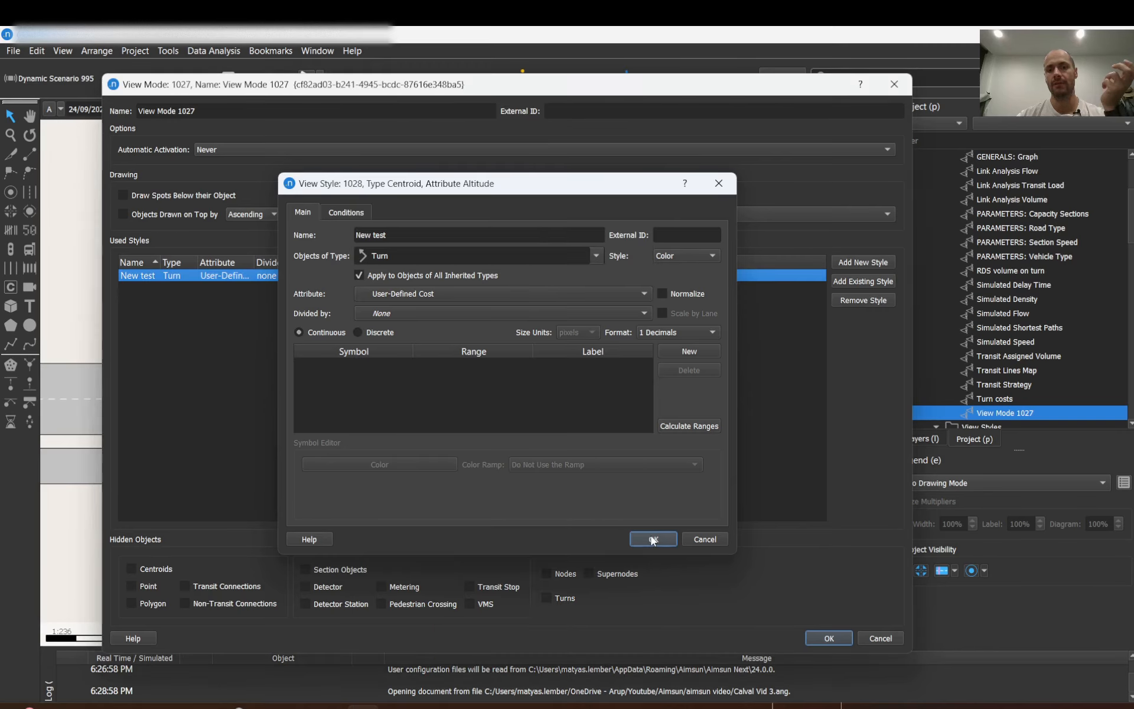
click(830, 636)
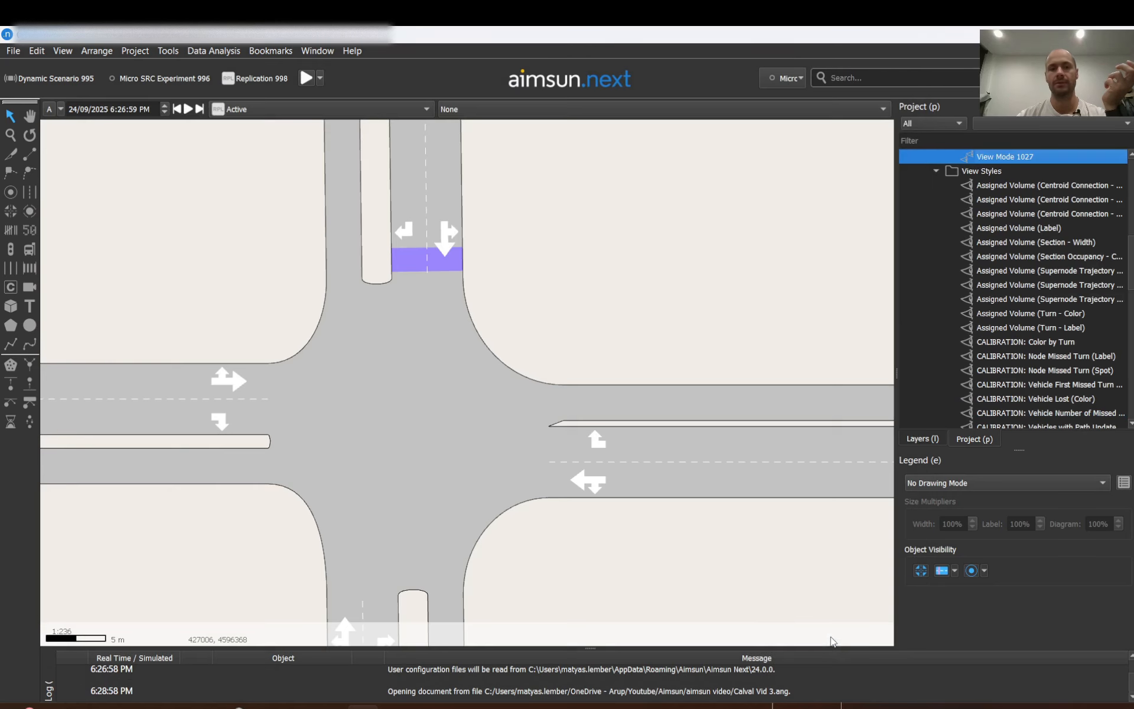
Open a turn of the central node to inspect its User-Defined Cost field, then close the node editor.
click(449, 338)
double_click(449, 339)
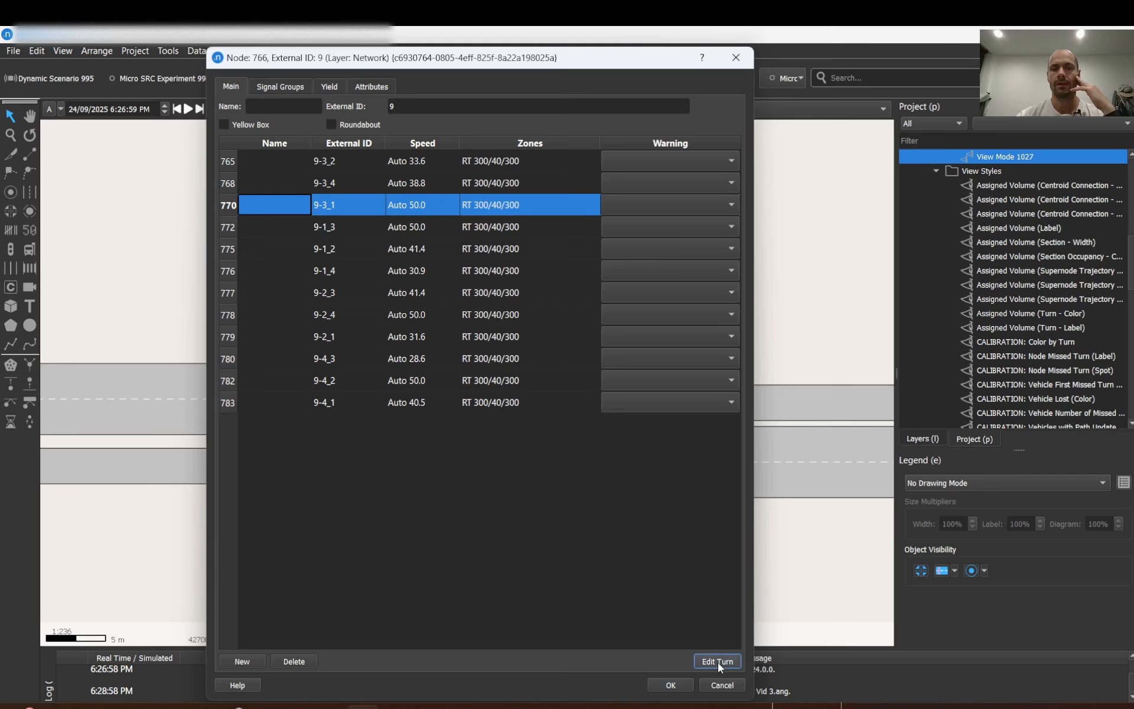
click(718, 661)
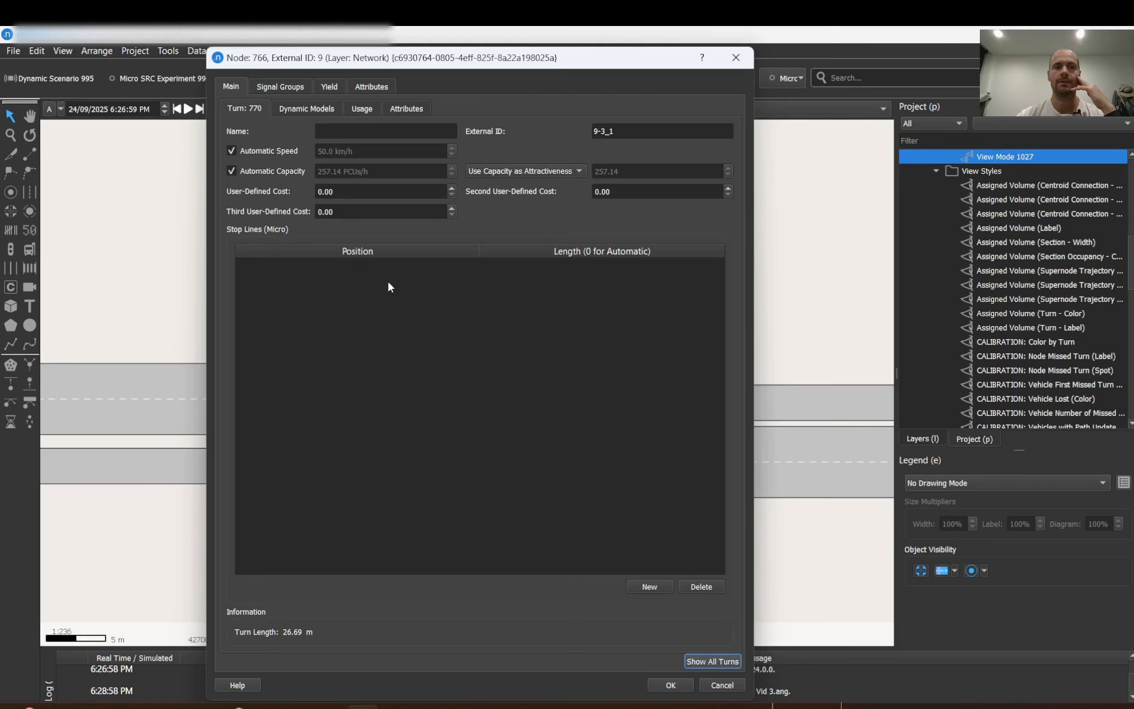
double_click(338, 192)
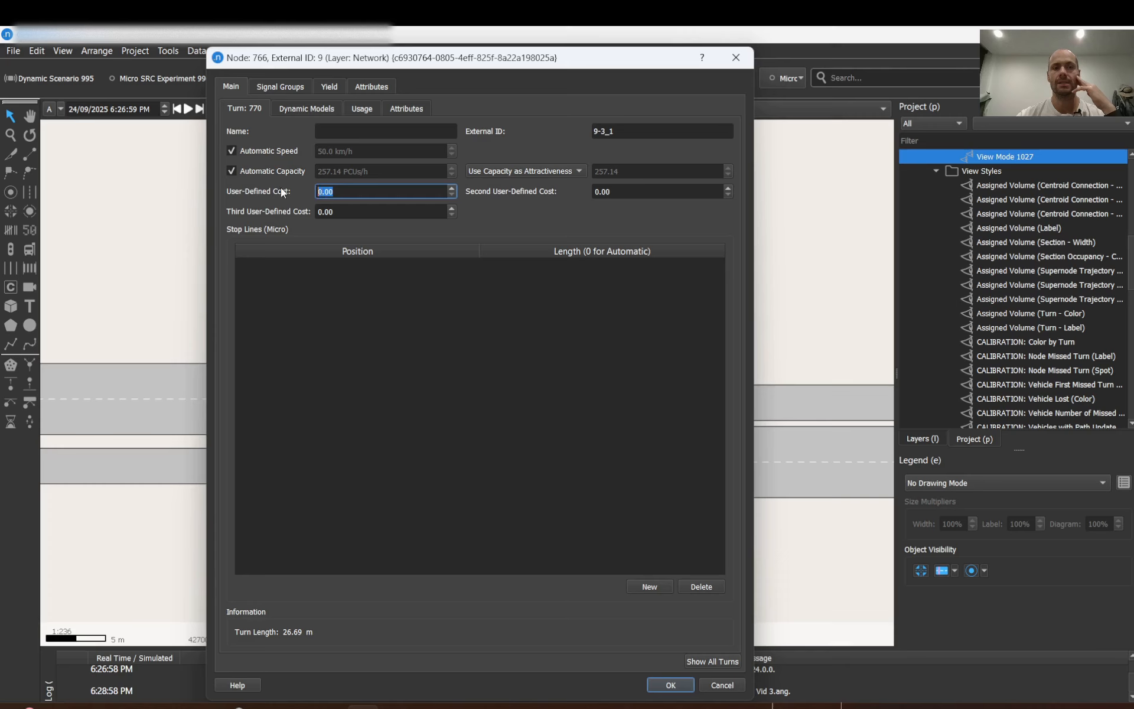
click(735, 57)
Reopen the New test style of View Mode 1027 and change its representation style to Attribute.
double_click(993, 152)
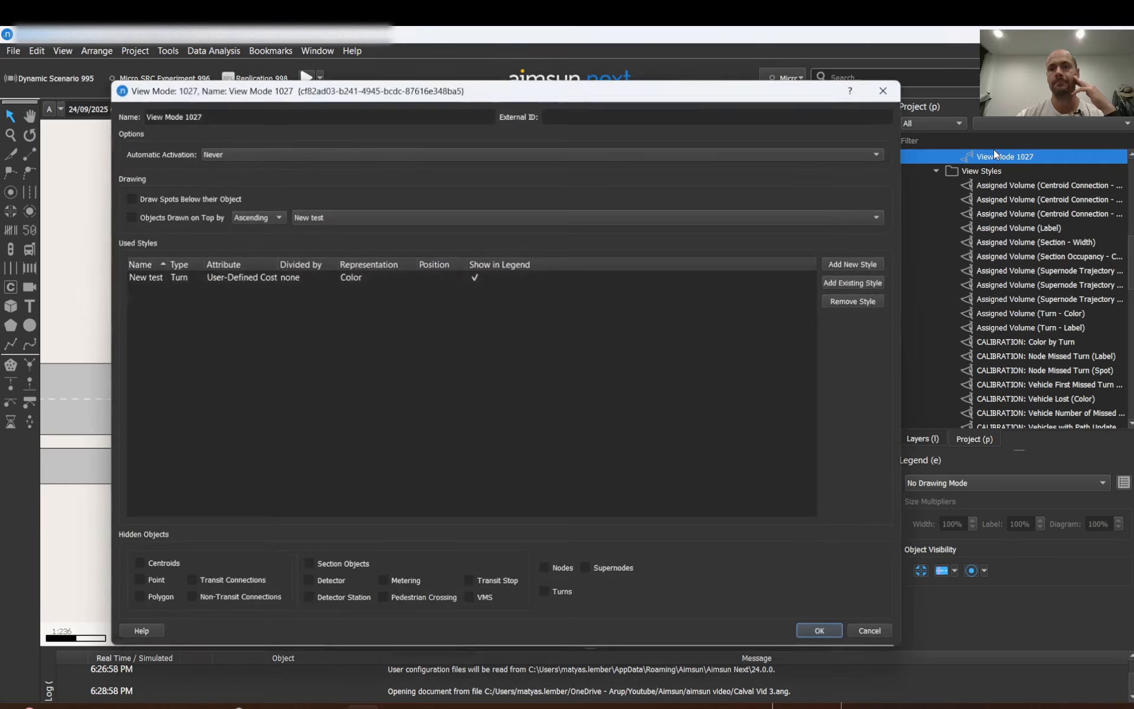
double_click(140, 278)
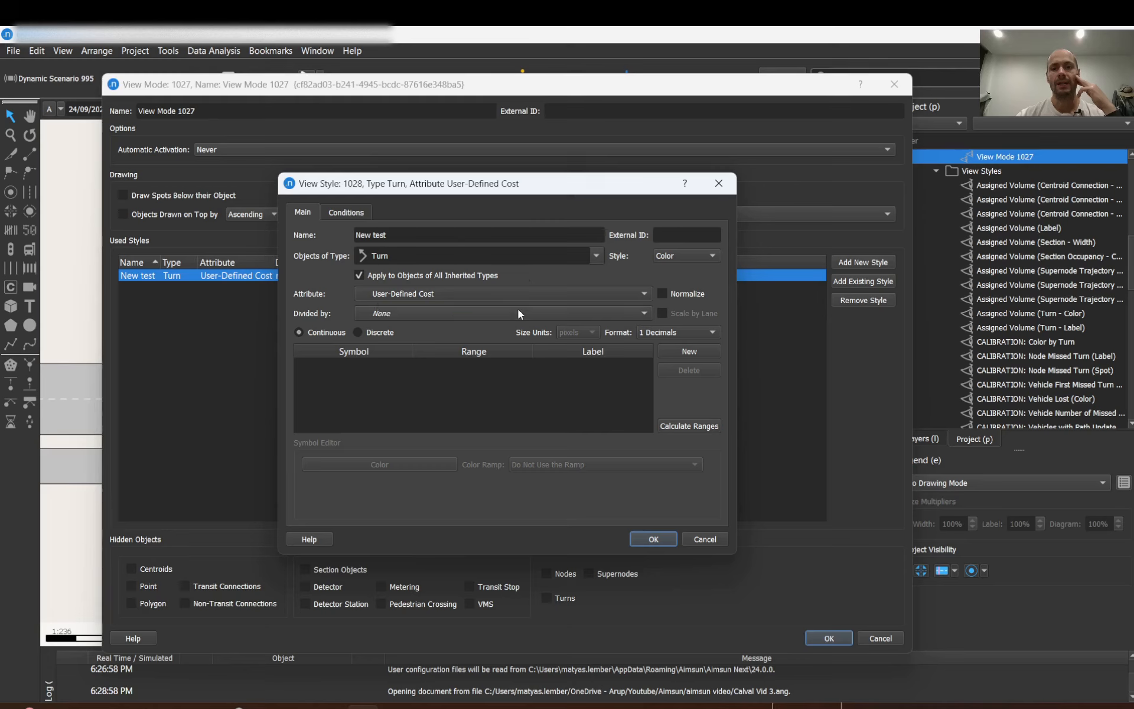
click(680, 256)
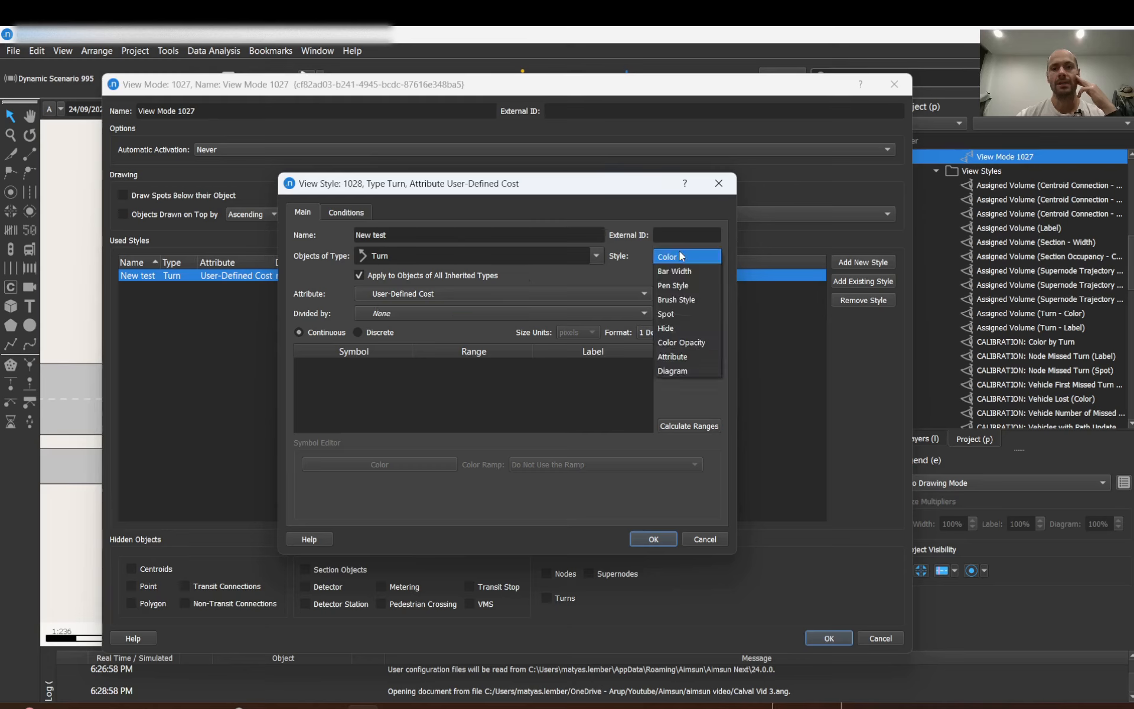
click(684, 355)
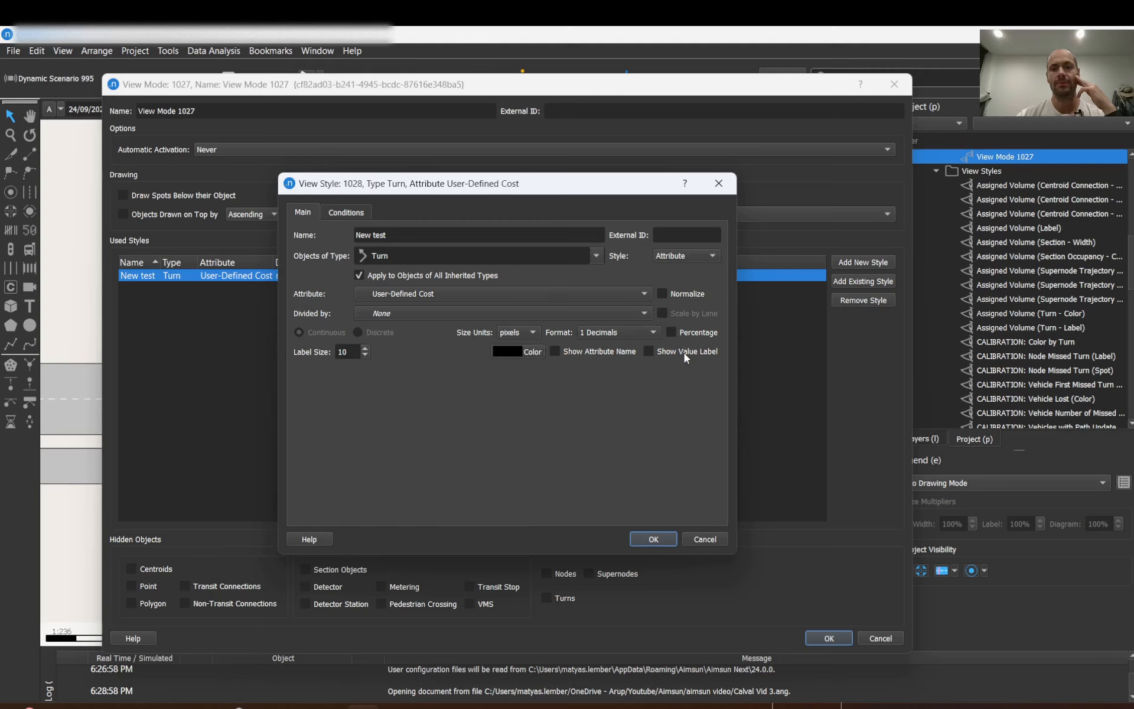
Set the label size to 20 and the number format to No Decimals.
click(349, 353)
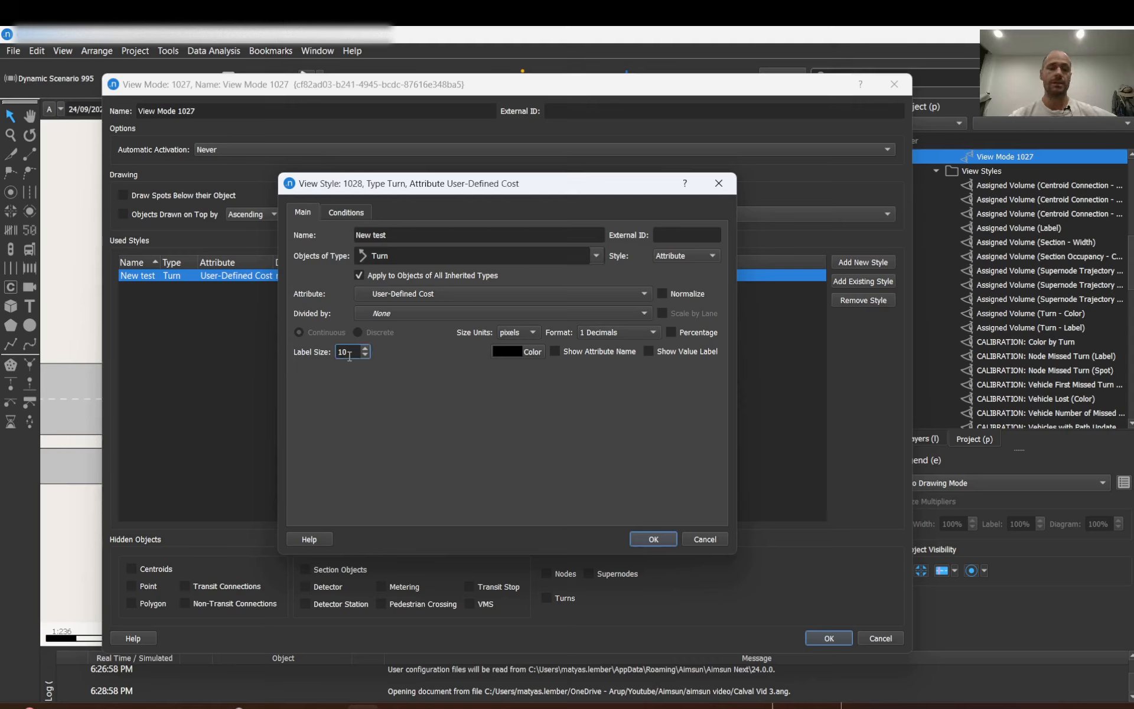
scroll(350, 354, up, 3)
click(600, 336)
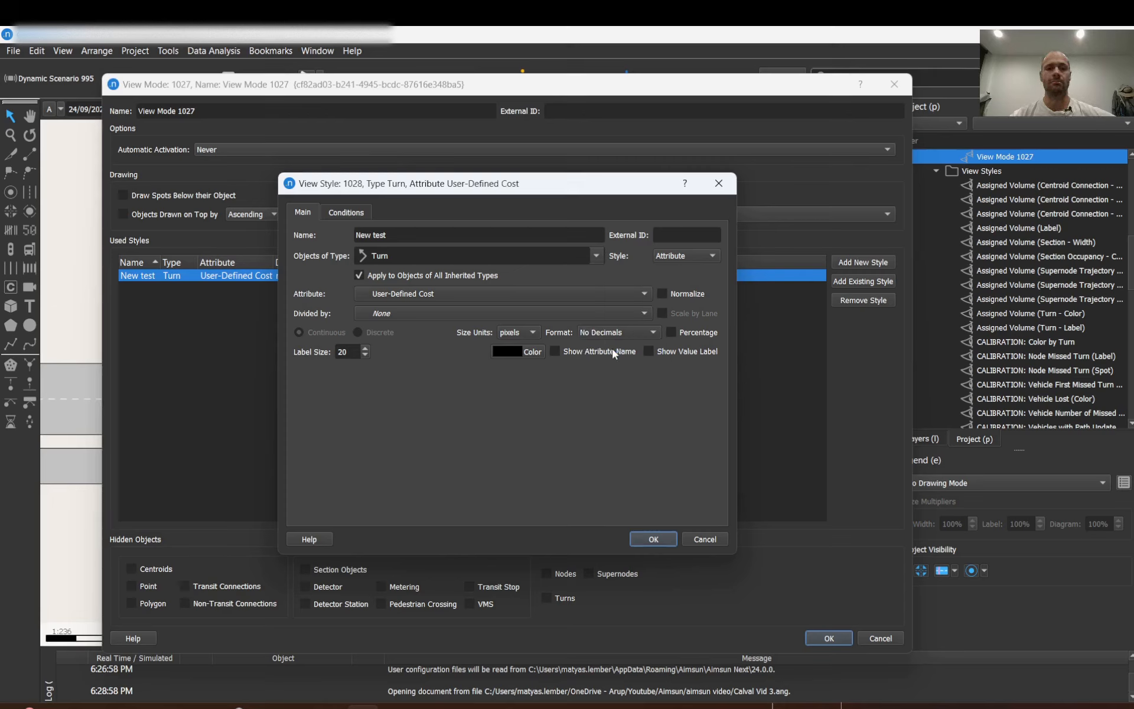
click(612, 349)
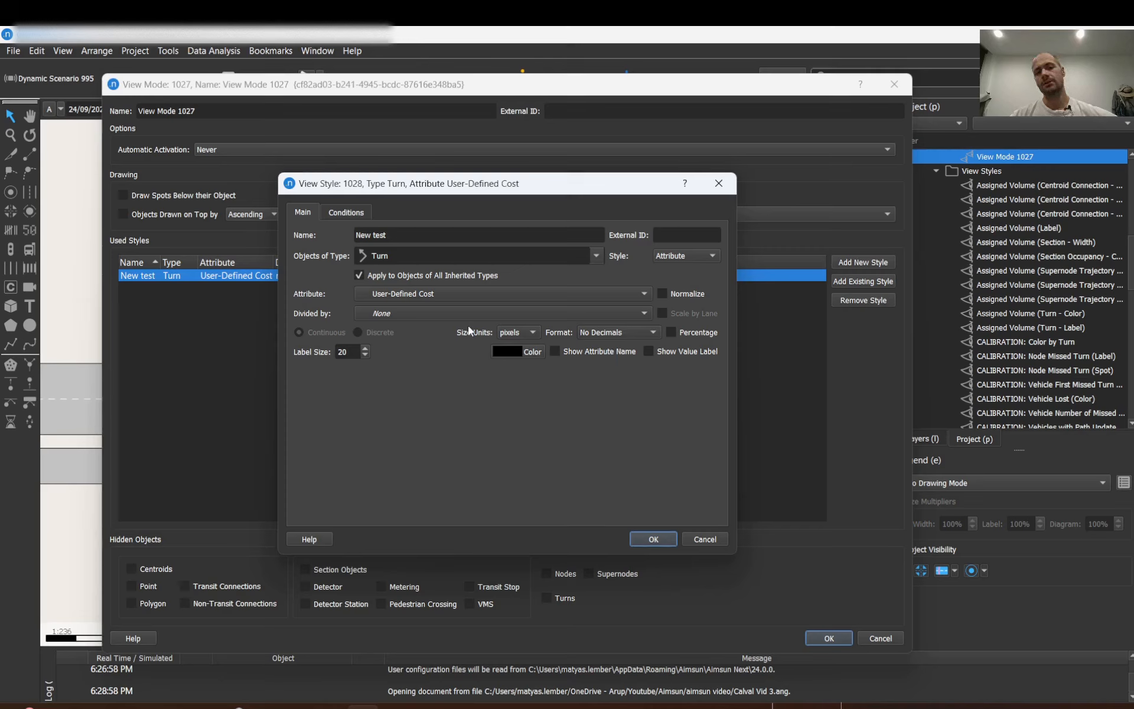
Set the size units to m and confirm the style and view mode dialogs.
click(533, 335)
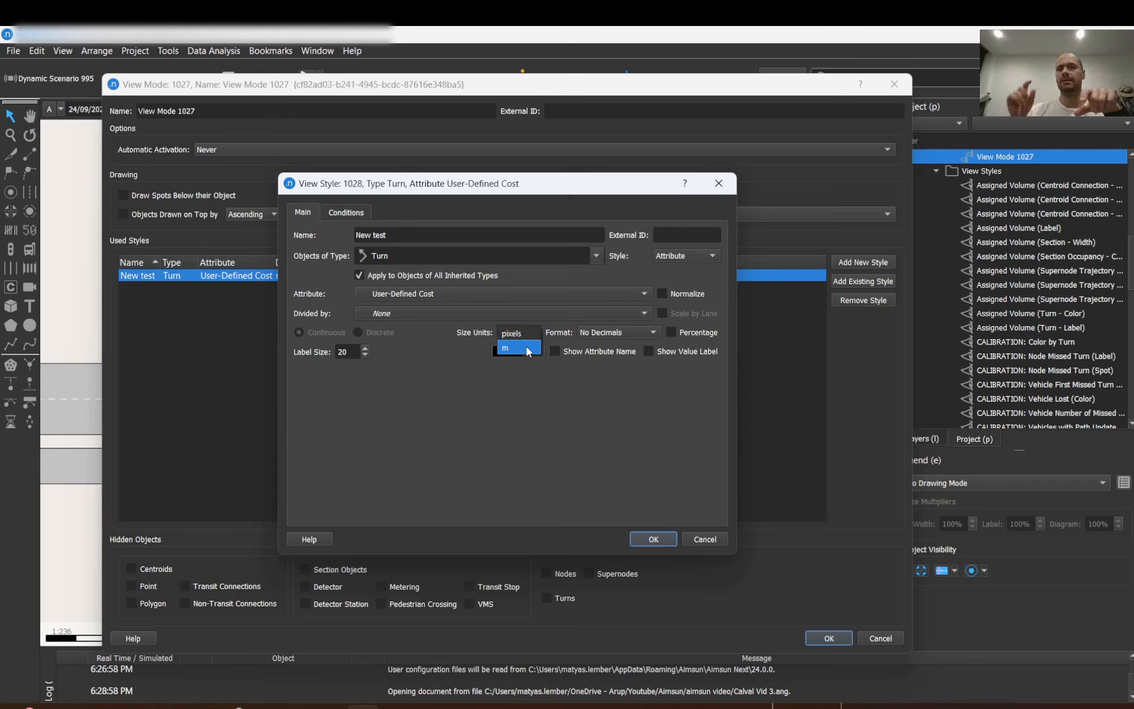
click(528, 351)
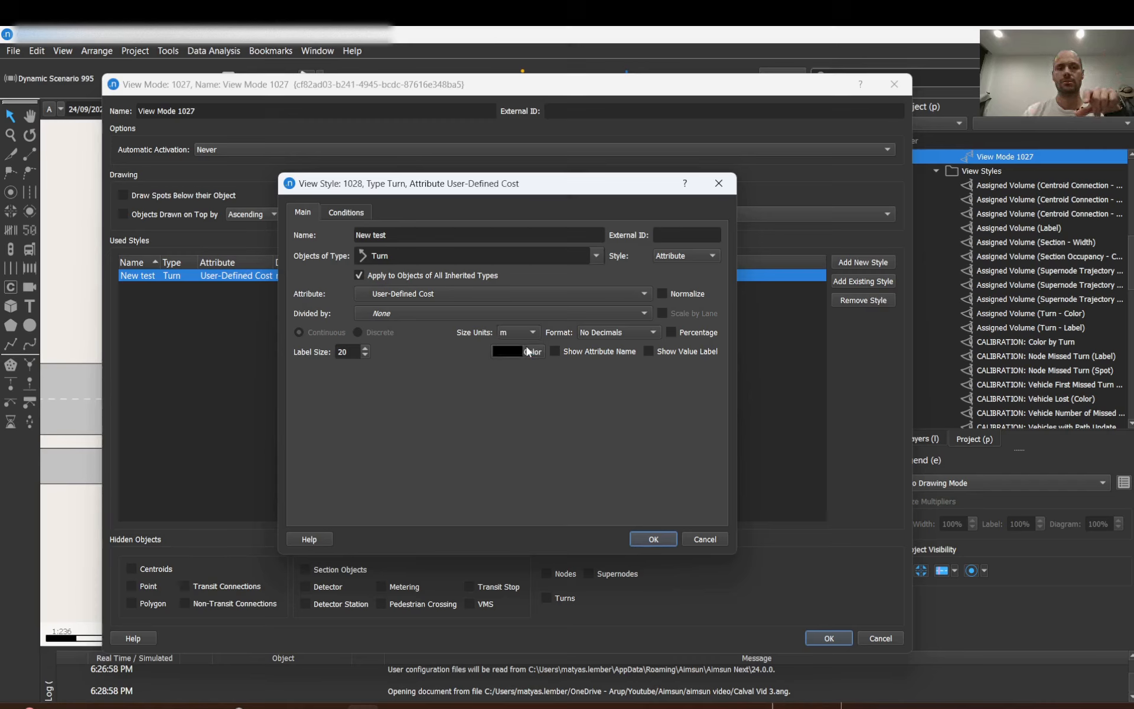
click(650, 543)
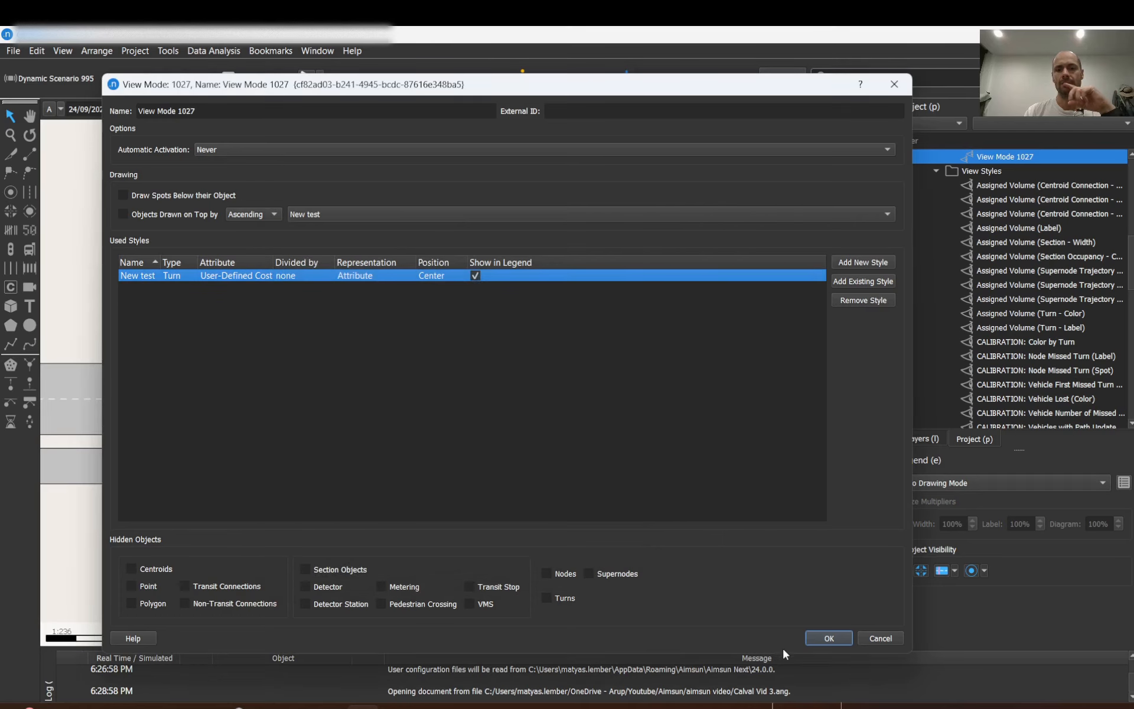
click(827, 637)
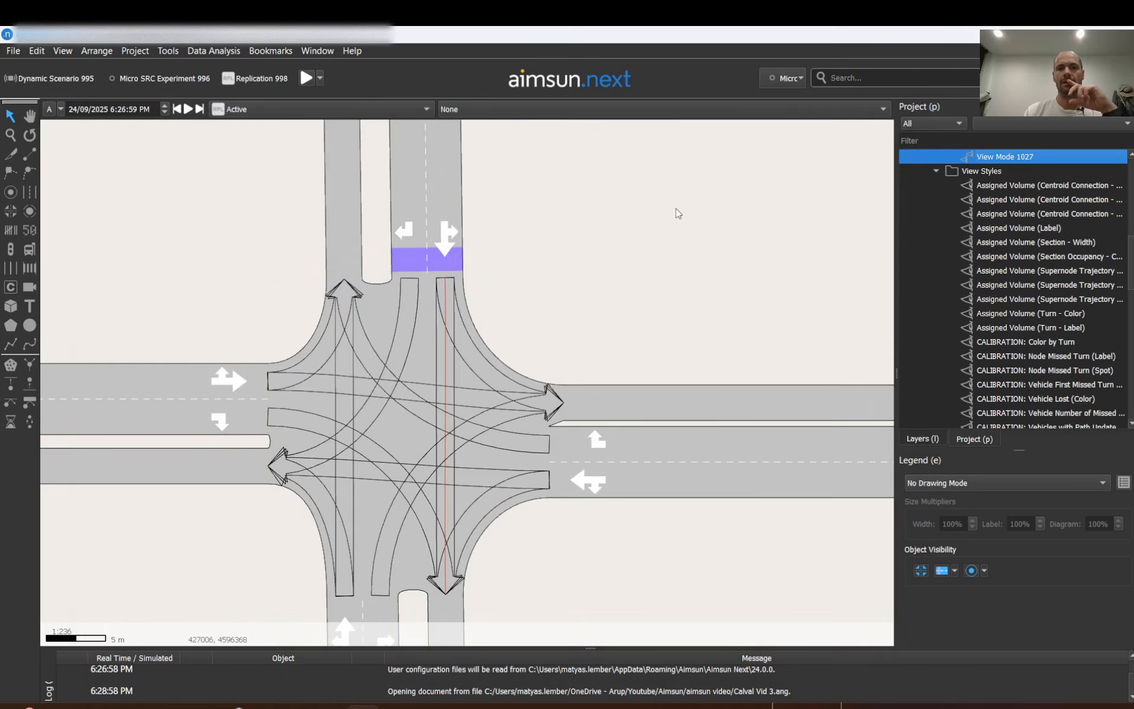
Activate View Mode 1027 in the network view and examine the turn cost labels at the intersections.
click(552, 108)
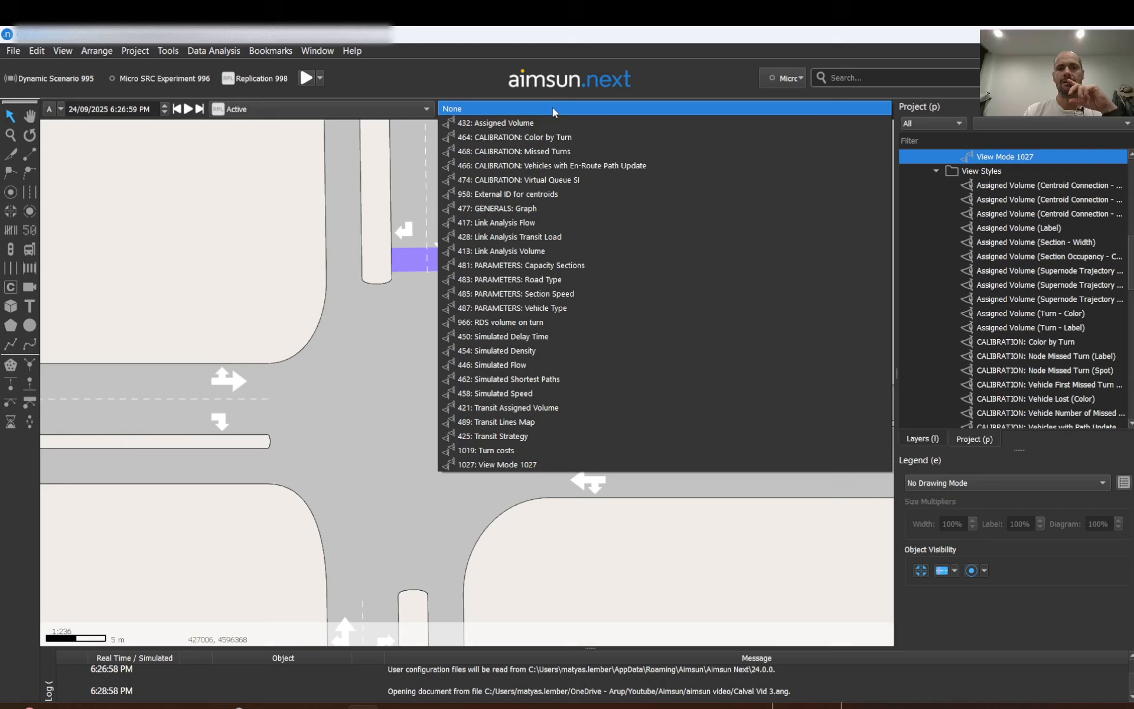
click(527, 465)
scroll(459, 385, down, 5)
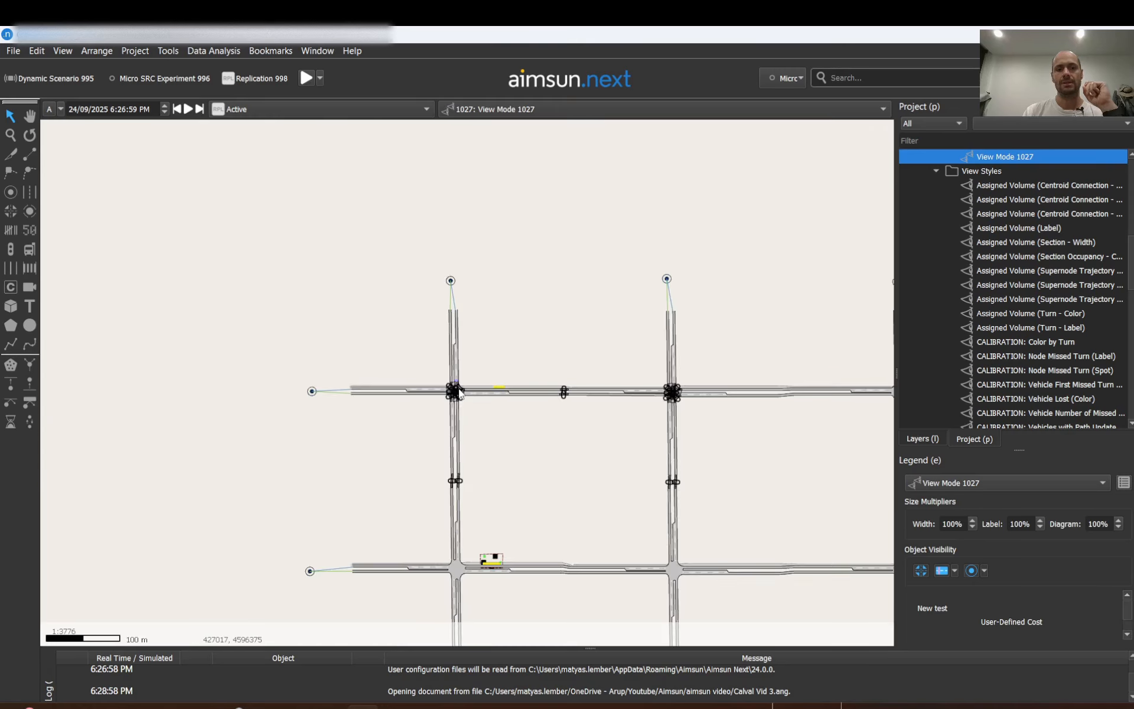
scroll(458, 389, up, 4)
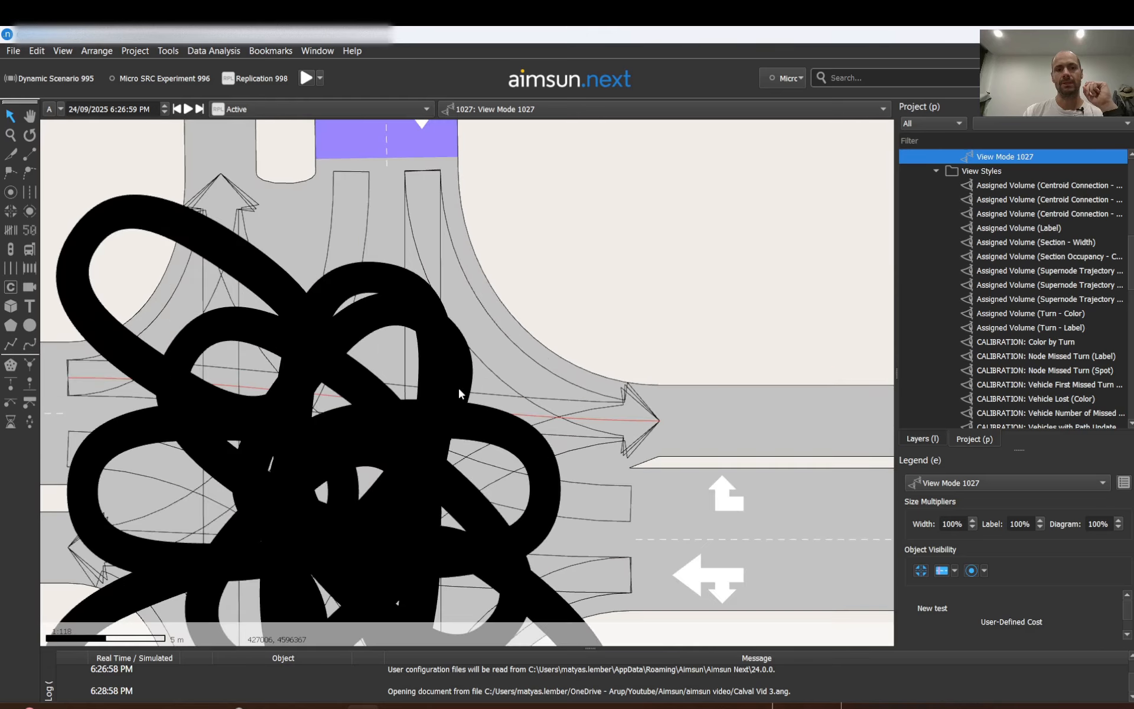
scroll(458, 390, down, 4)
scroll(458, 390, up, 1)
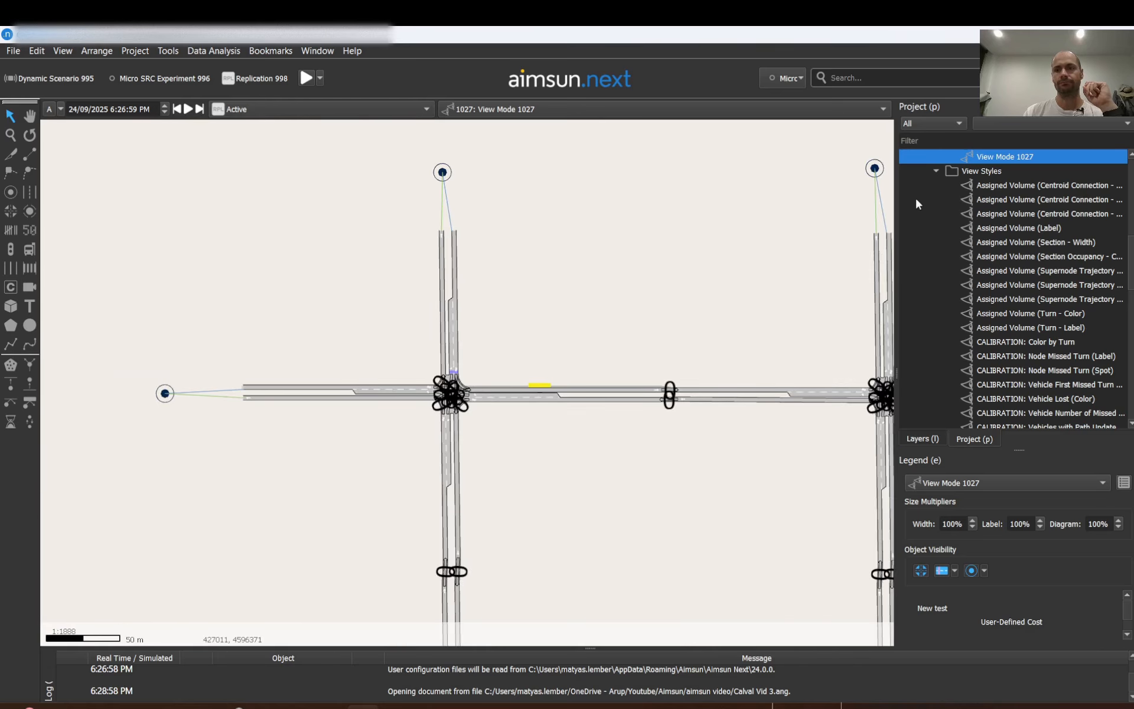
Reopen the New test style in View Mode 1027, change its size units to pixels, and confirm both dialogs.
double_click(993, 158)
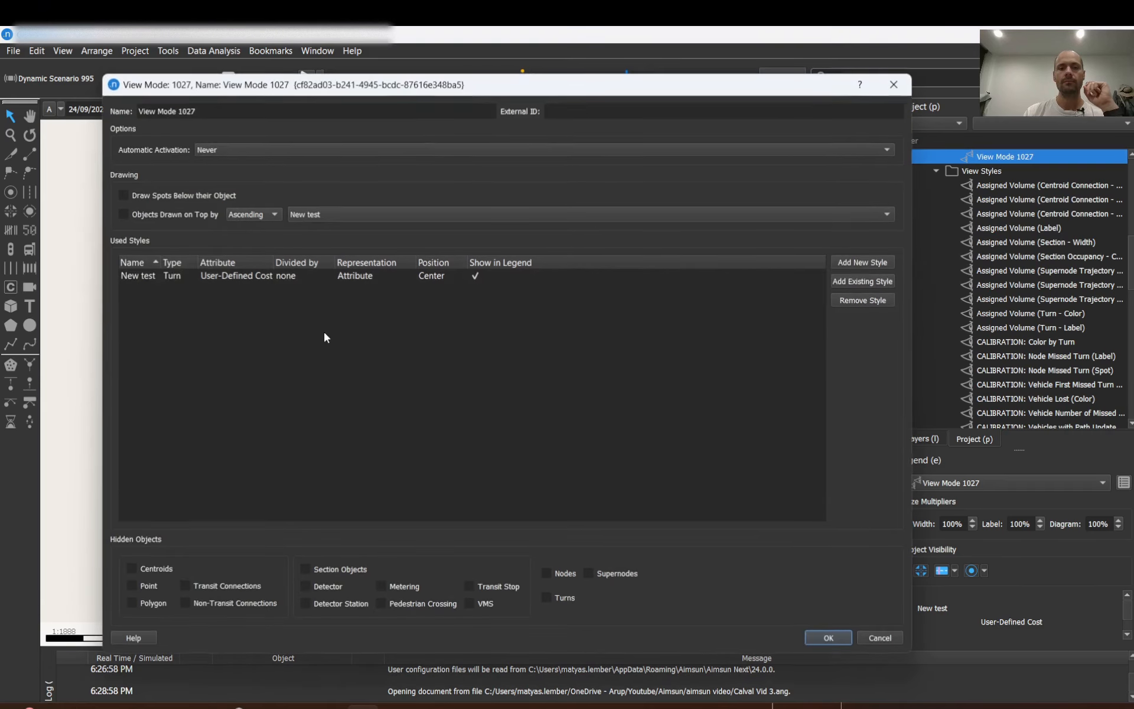
click(151, 271)
double_click(152, 274)
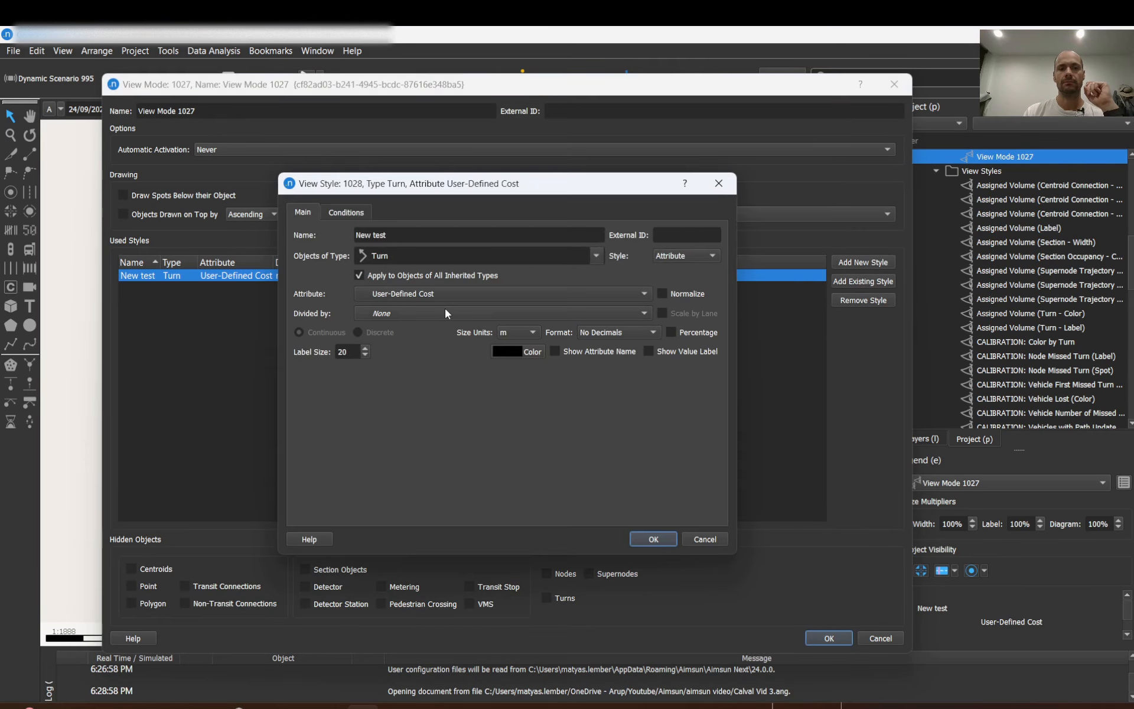
click(532, 332)
click(510, 320)
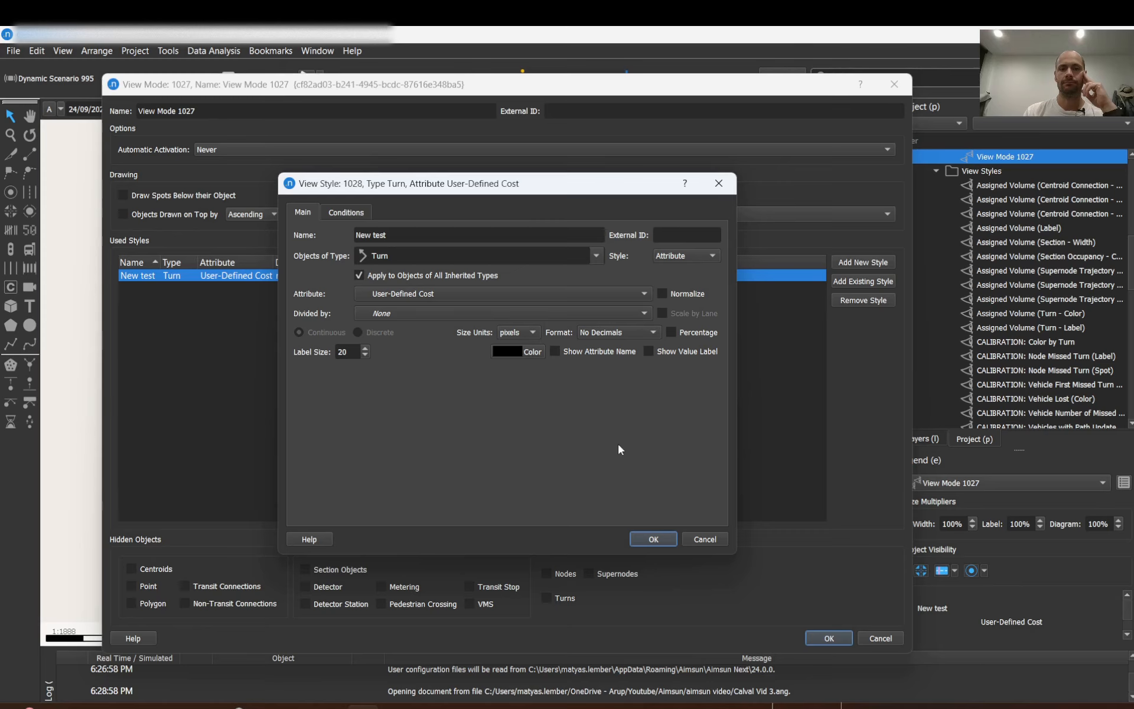
click(654, 539)
click(827, 638)
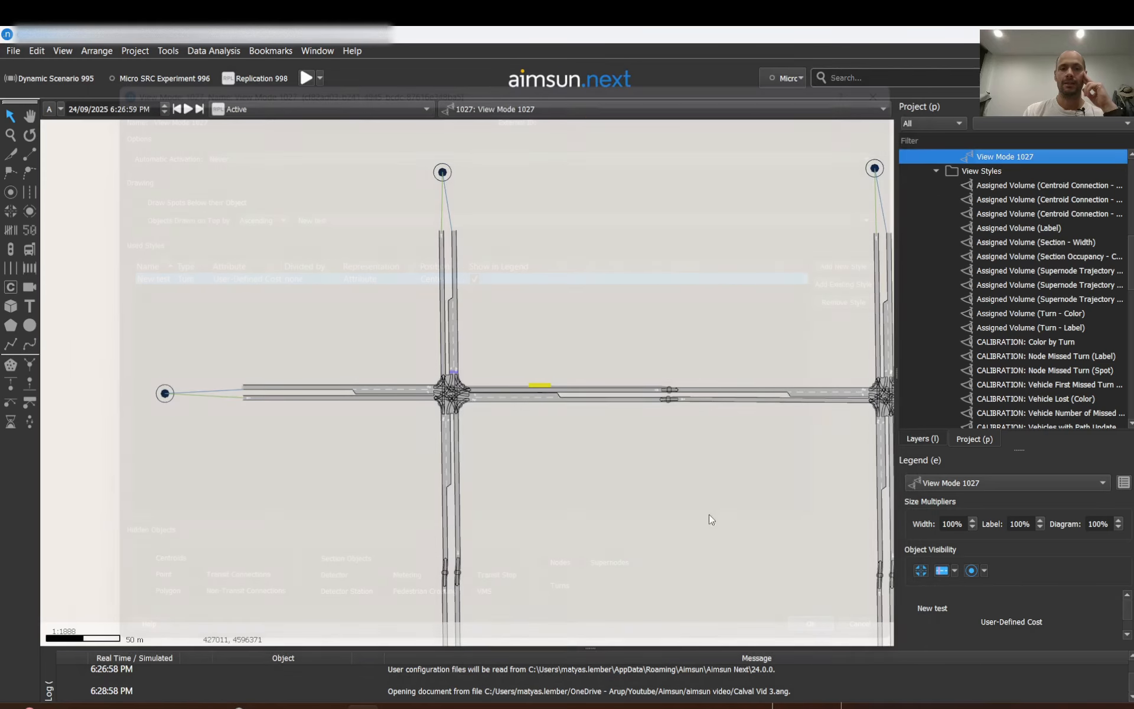
Zoom in and out across the network to examine the turn cost labels at the intersections.
scroll(454, 401, up, 8)
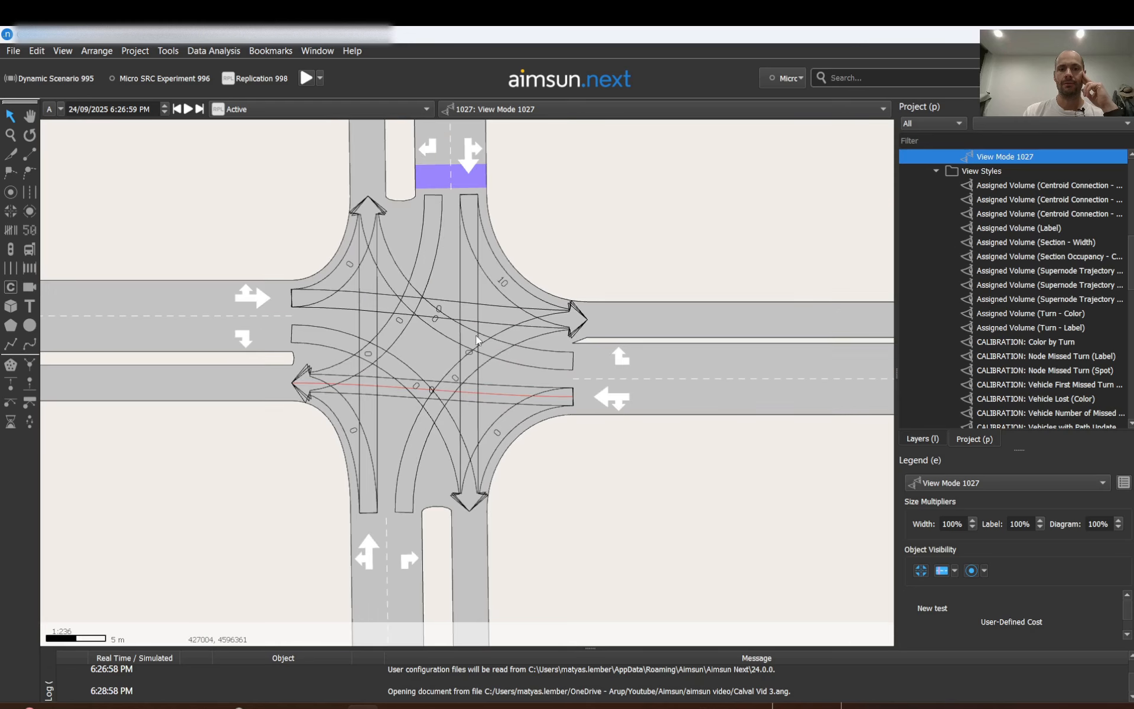
scroll(513, 281, up, 8)
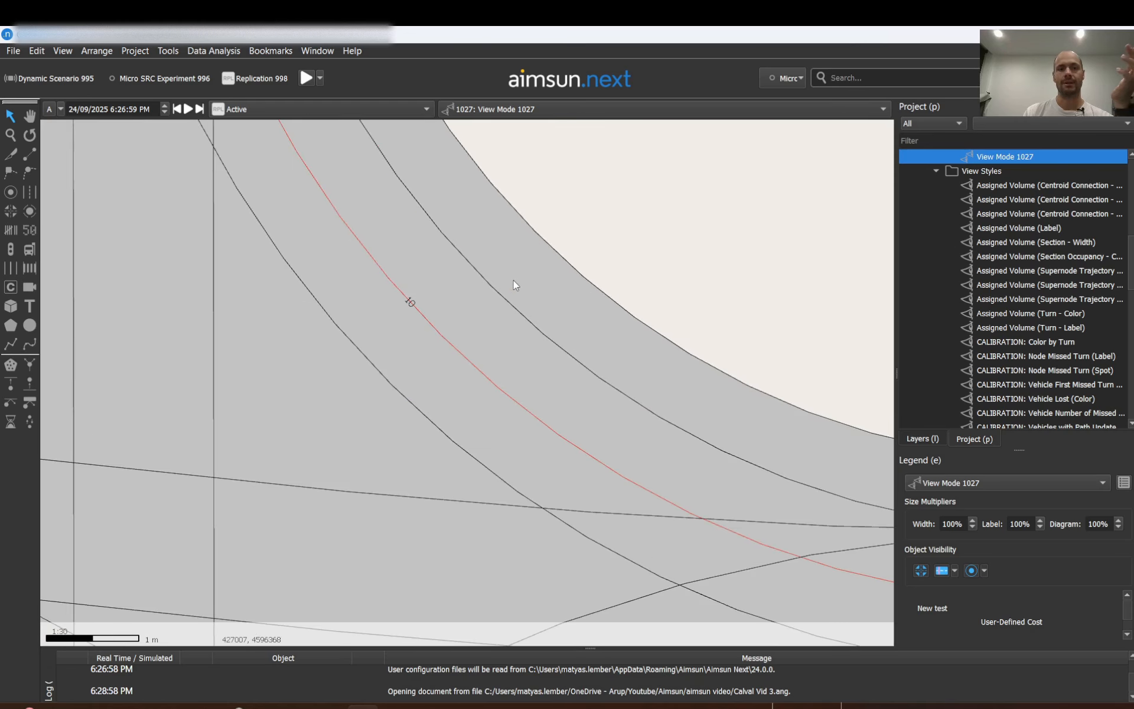
scroll(513, 280, down, 8)
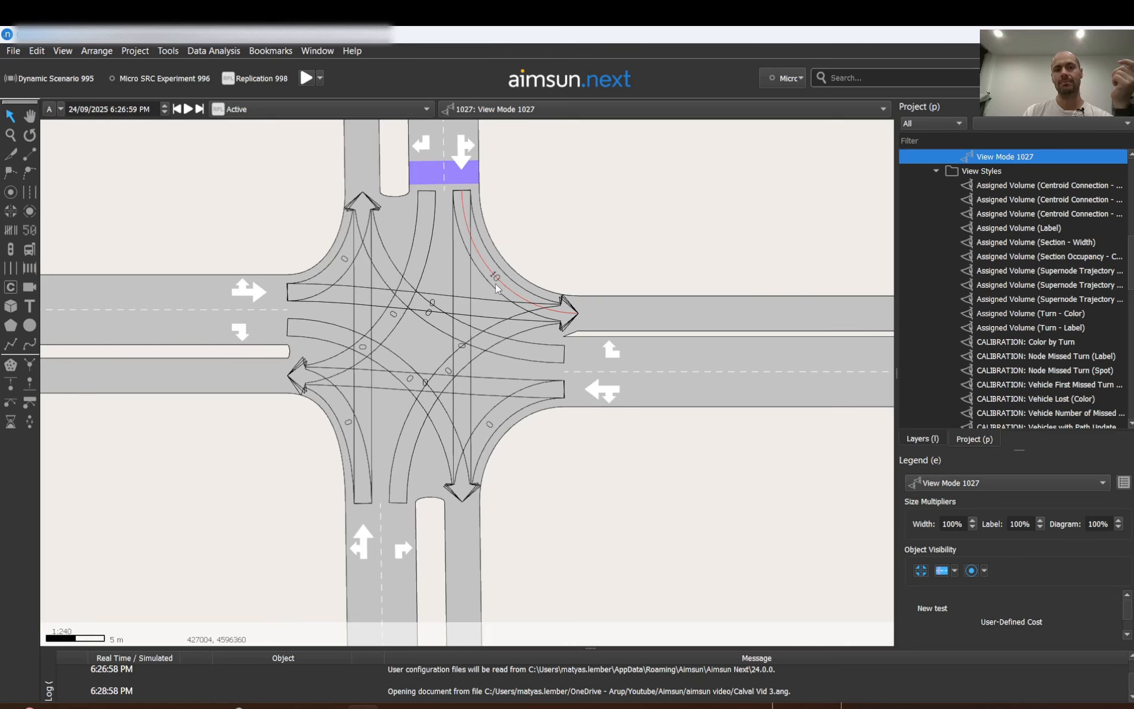
scroll(495, 283, down, 10)
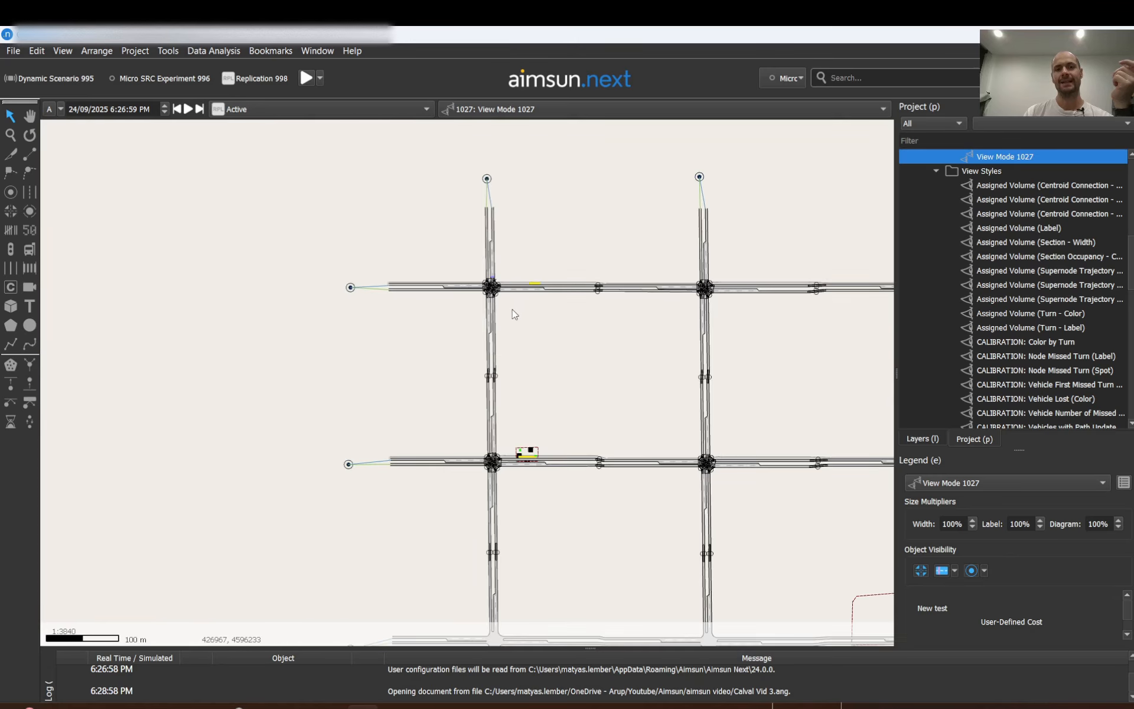
scroll(502, 306, up, 10)
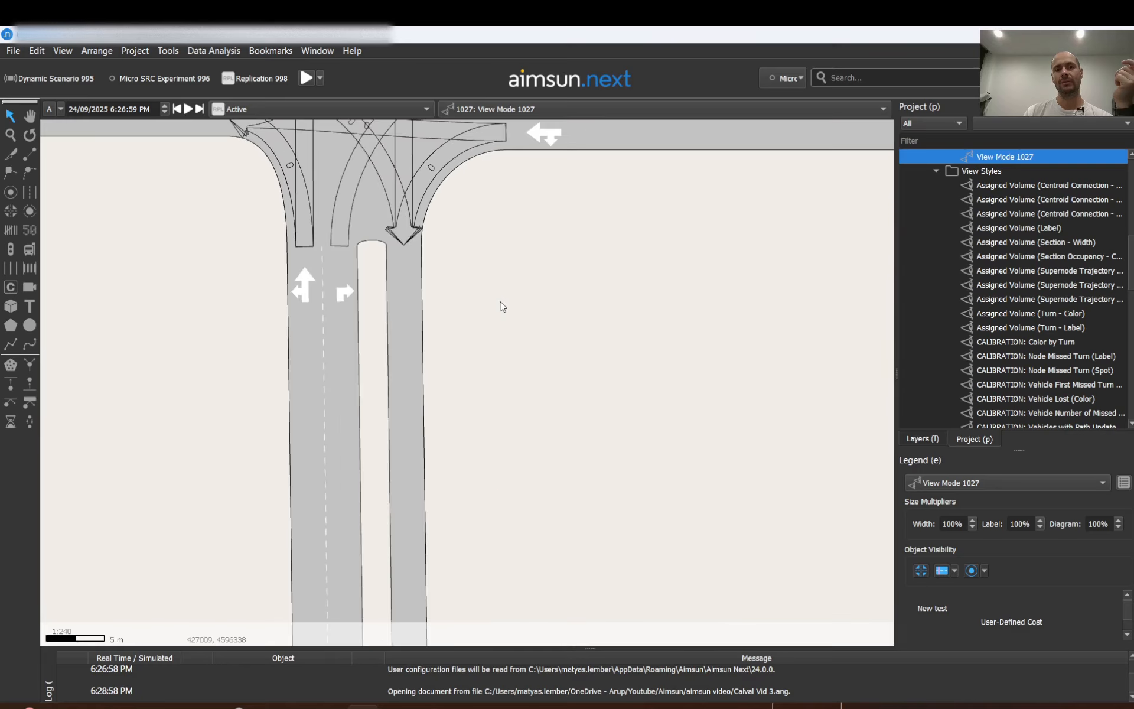
scroll(424, 307, down, 5)
scroll(424, 308, up, 5)
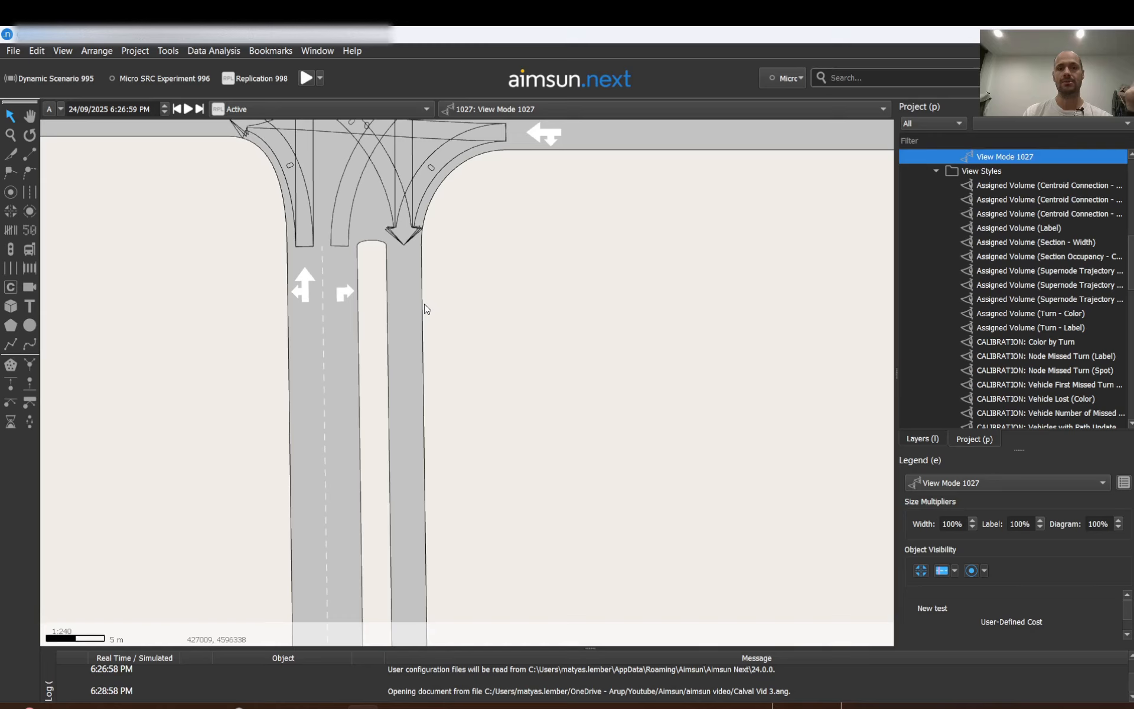
scroll(424, 303, down, 12)
scroll(424, 303, up, 2)
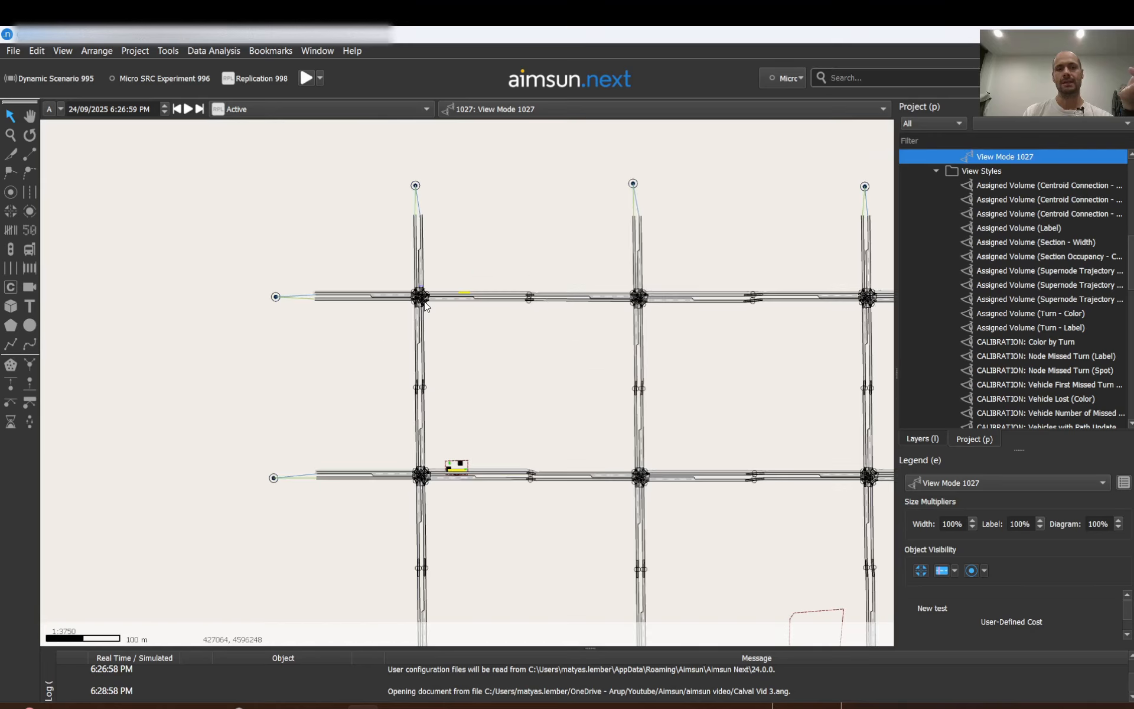
scroll(425, 305, up, 2)
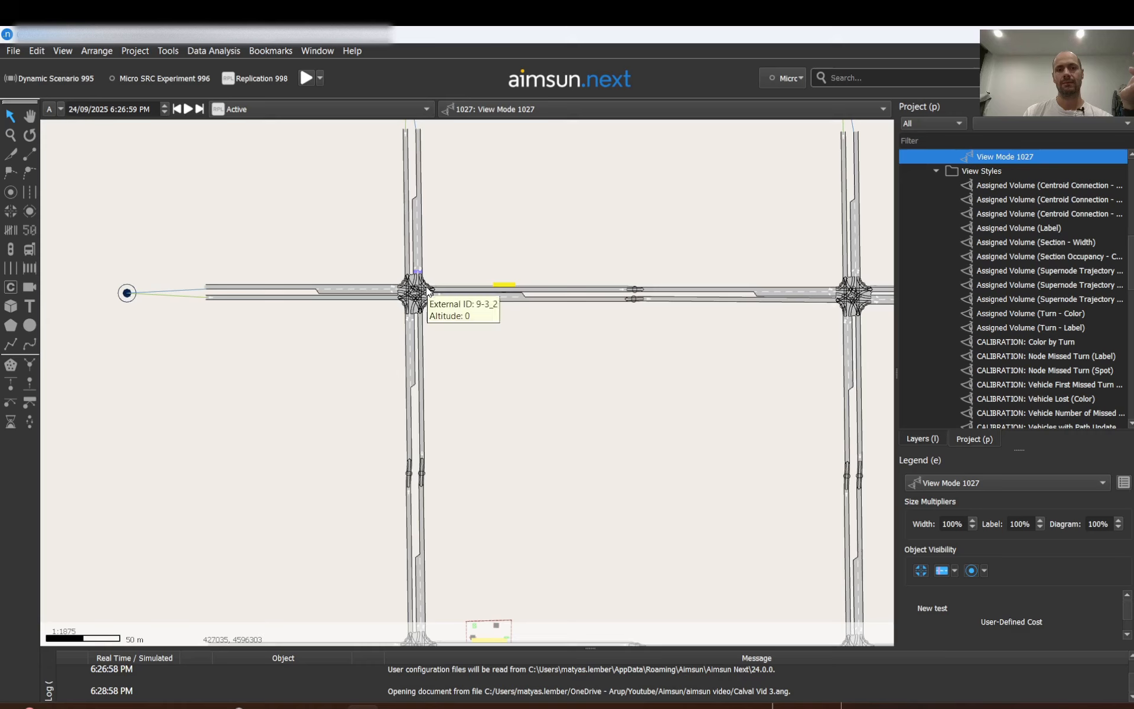
scroll(427, 290, up, 4)
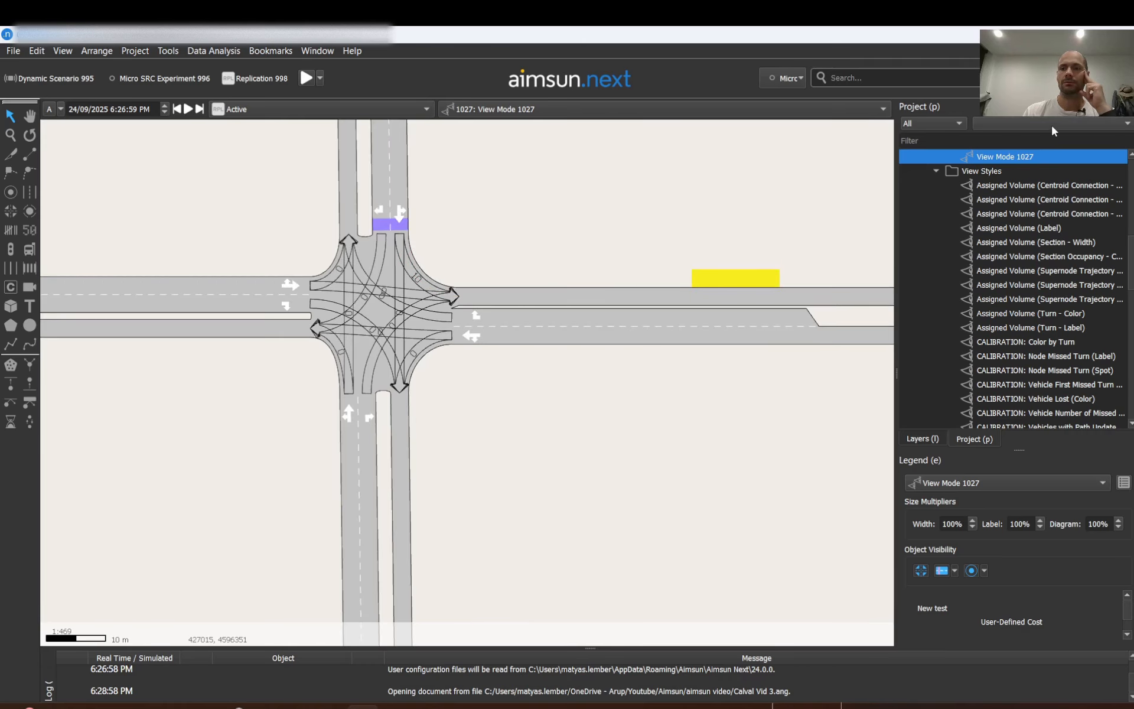
Reopen the New test view style and reduce its label size to 13.
scroll(998, 296, down, 12)
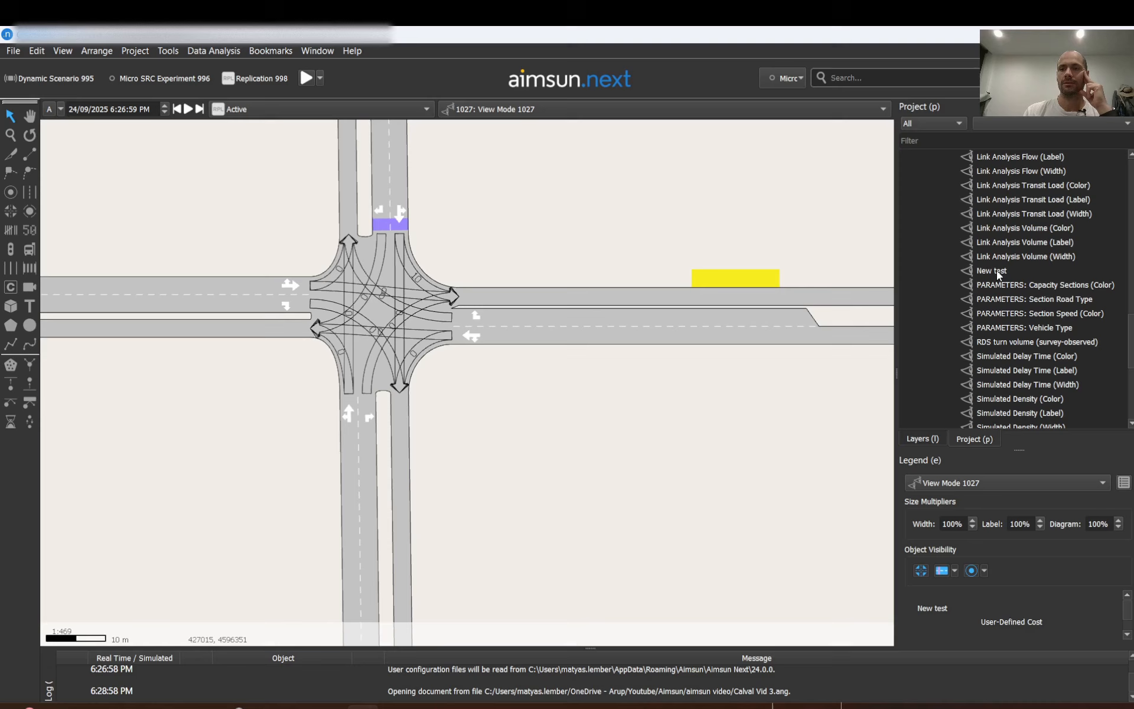
double_click(997, 271)
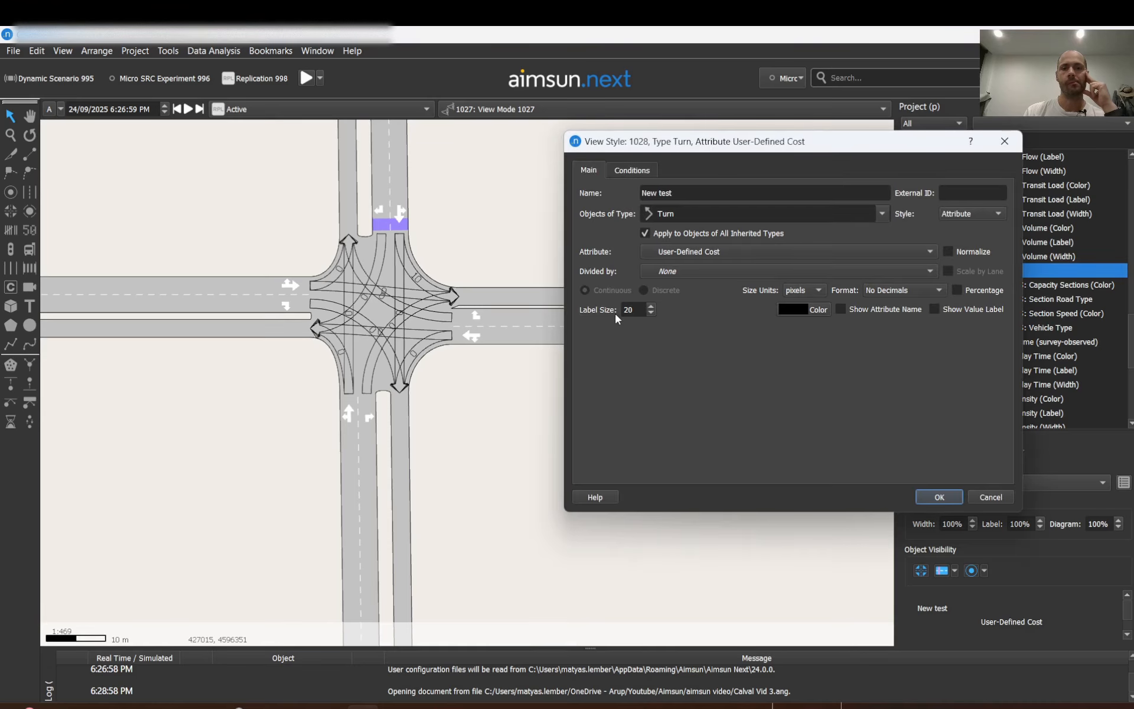
click(651, 312)
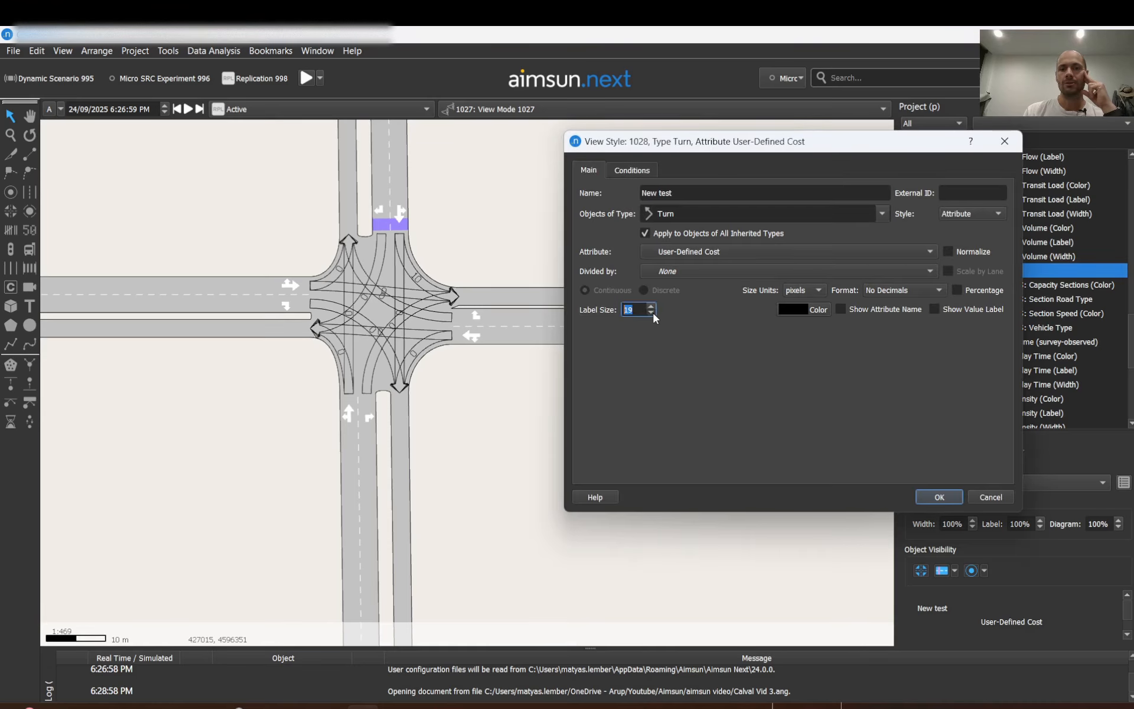
click(652, 312)
click(652, 312)
click(652, 312)
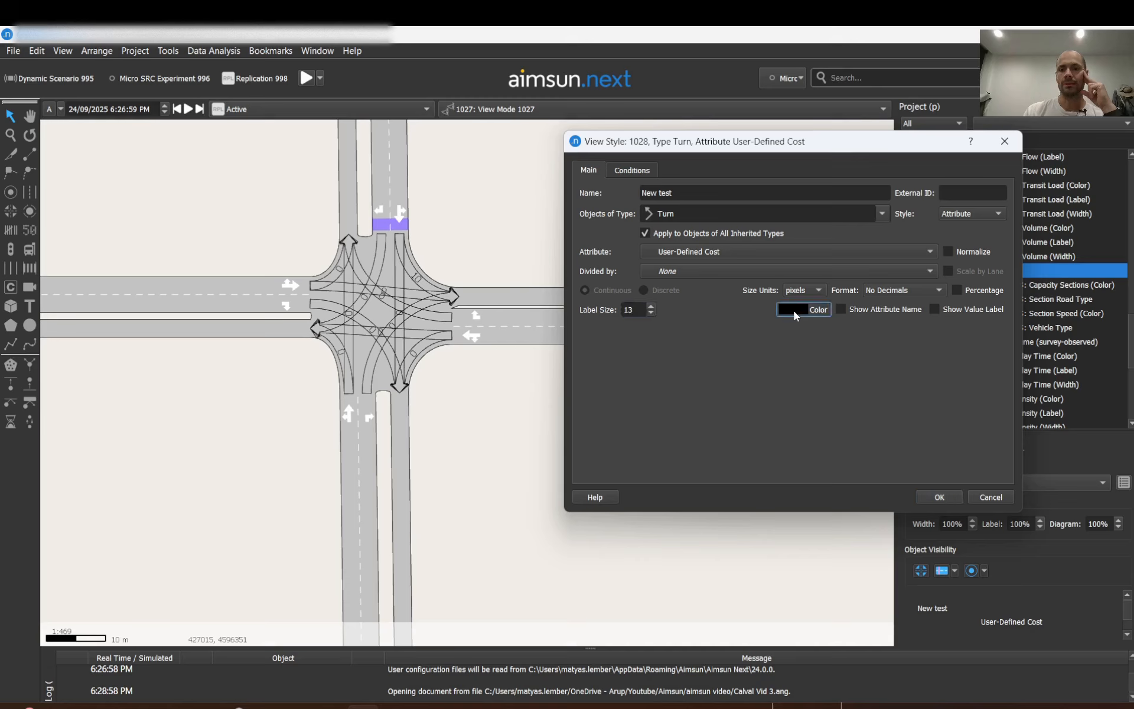
Set the New test style's label colour to red and confirm the style.
click(793, 309)
click(666, 273)
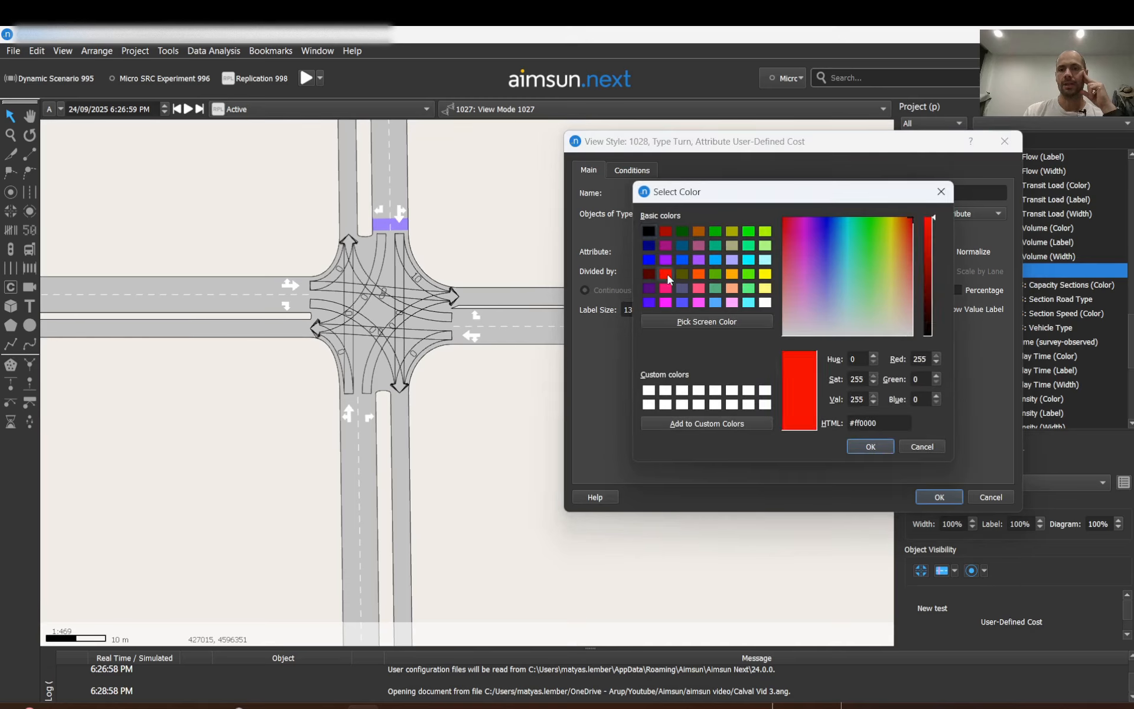
click(886, 450)
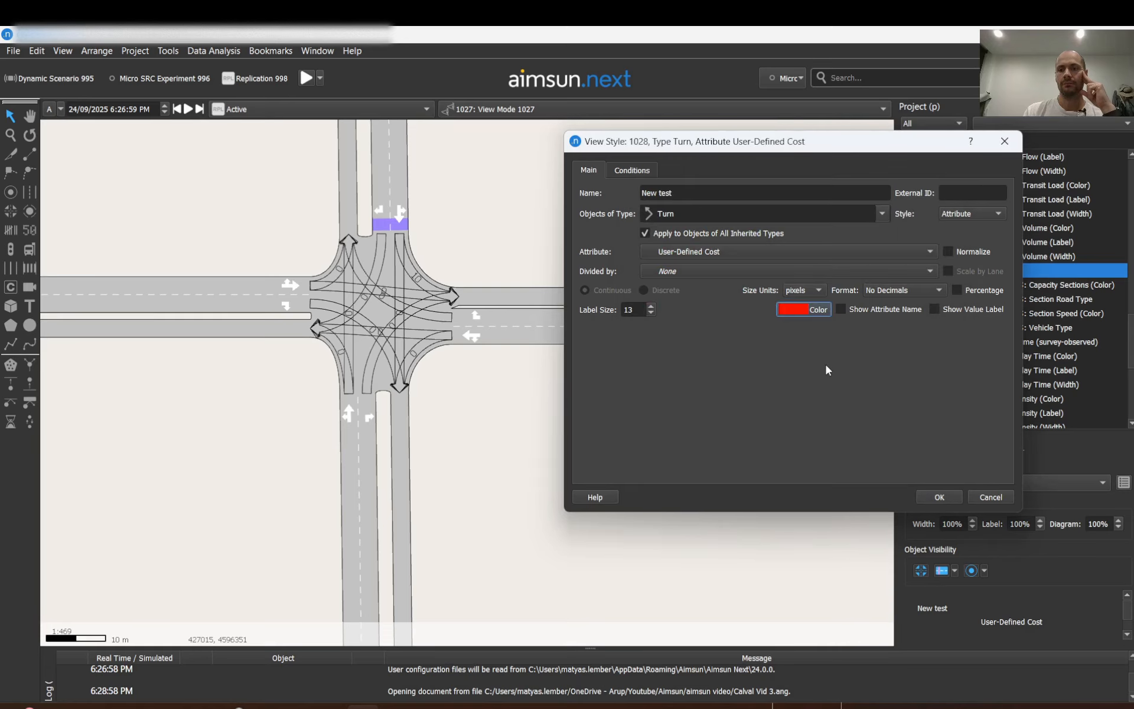
click(939, 497)
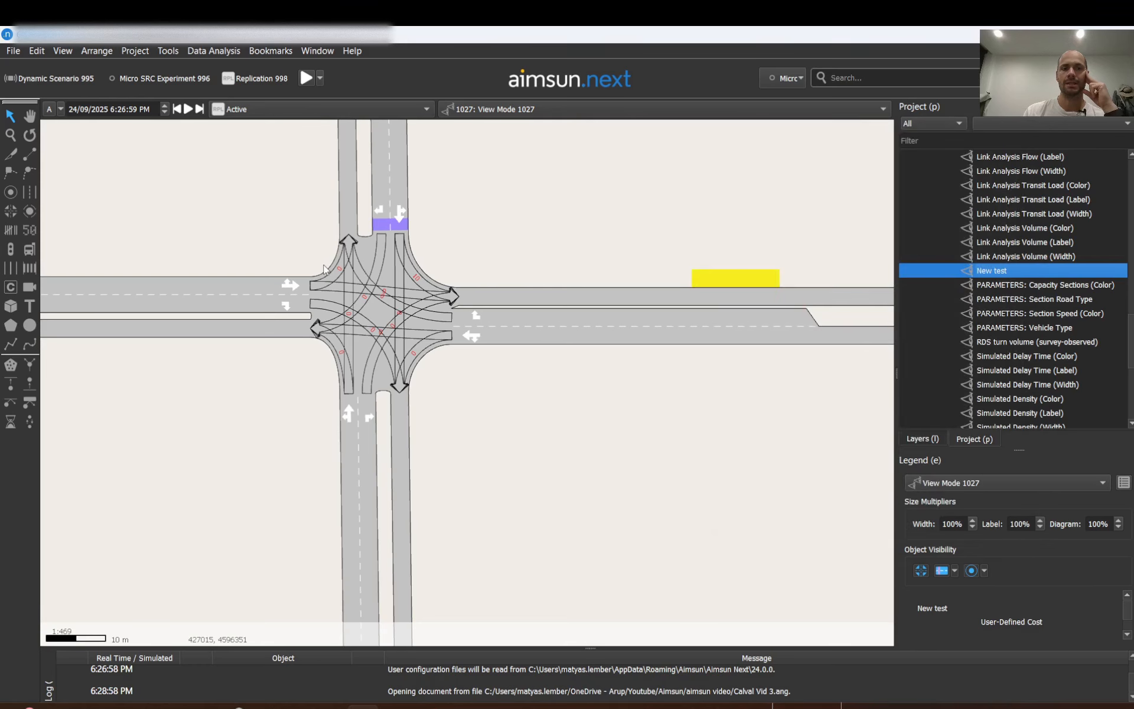
Reopen the New test style and set its label size to 30.
double_click(992, 270)
drag(640, 309, 572, 305)
text(20)
key(Return)
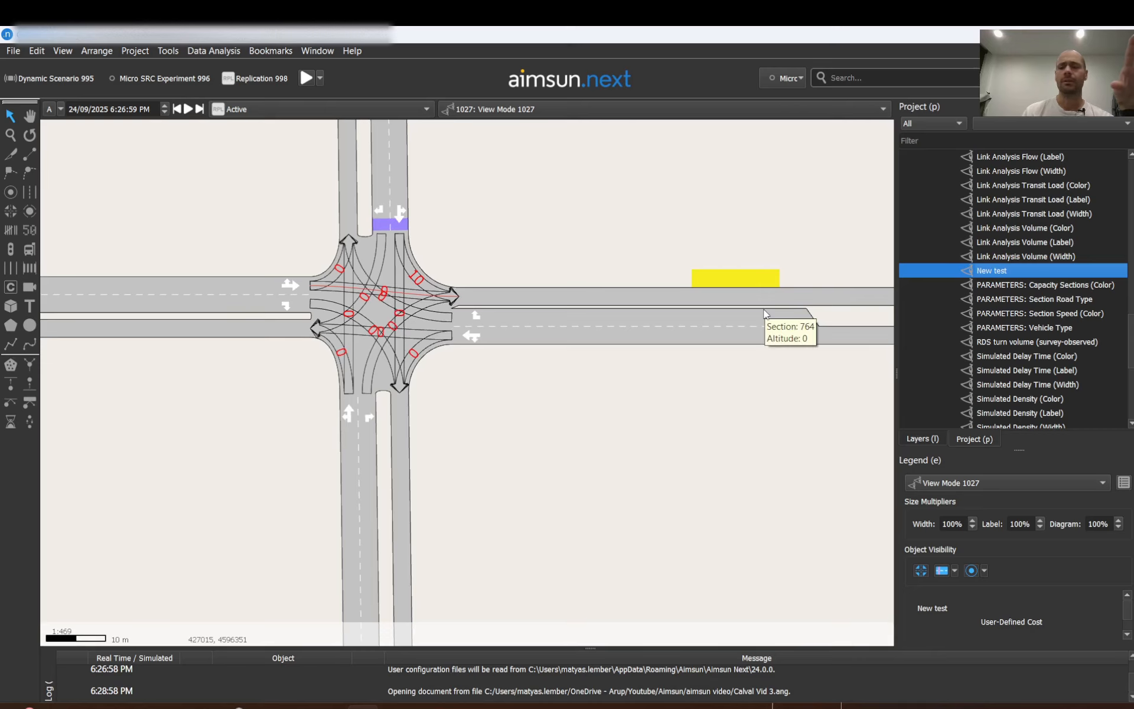
Enable a display condition on the New test style based on the User-Defined Cost attribute.
scroll(399, 316, down, 10)
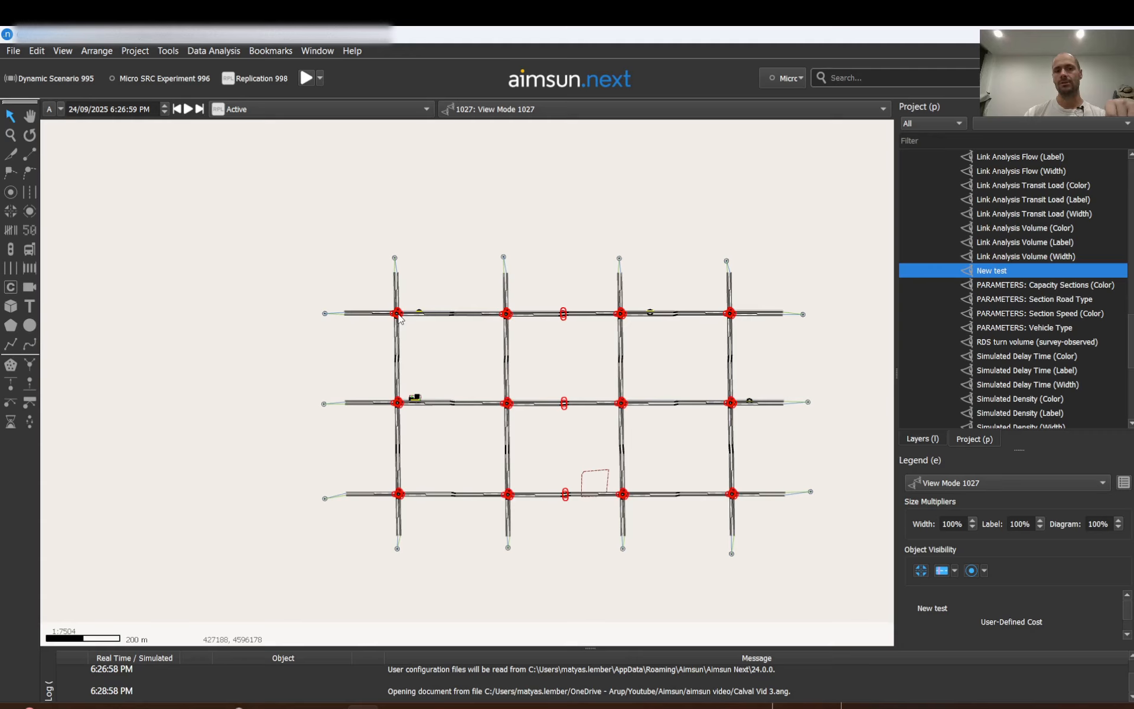
scroll(399, 315, up, 6)
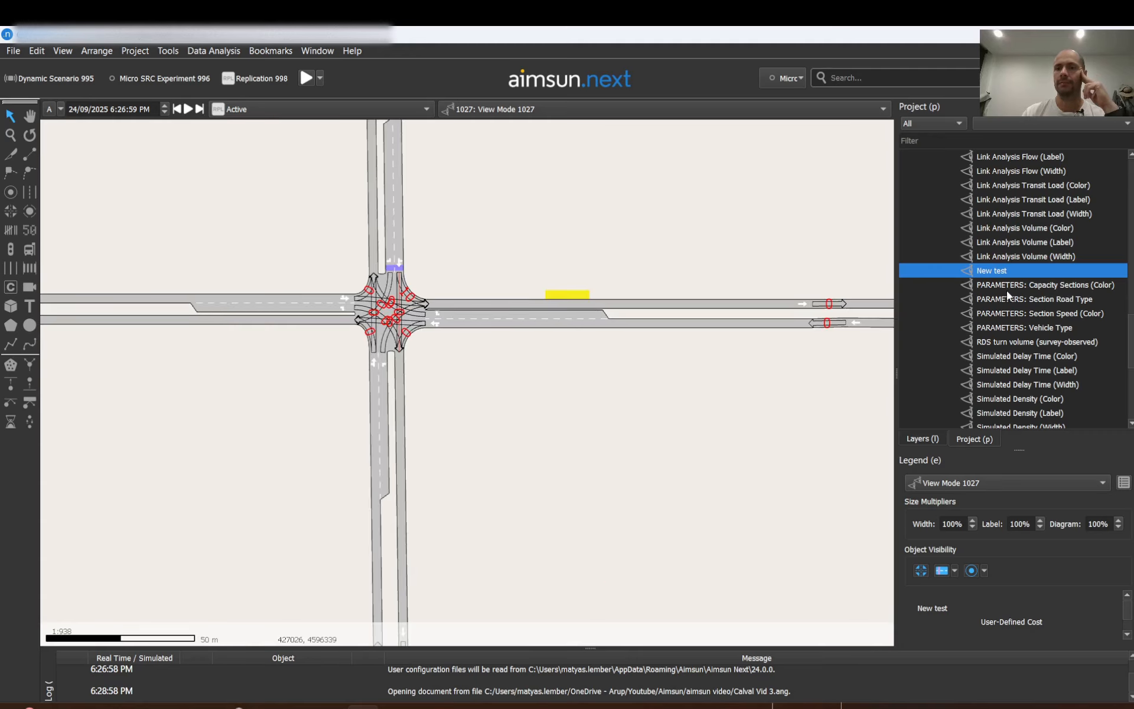
double_click(998, 265)
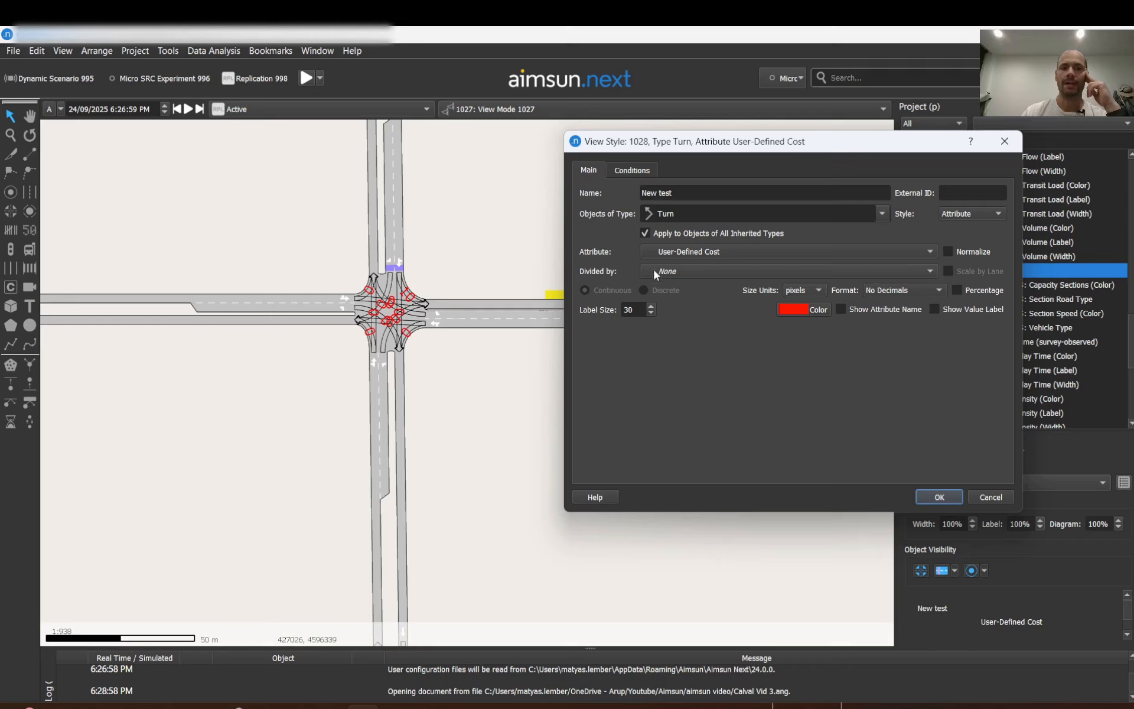
click(632, 172)
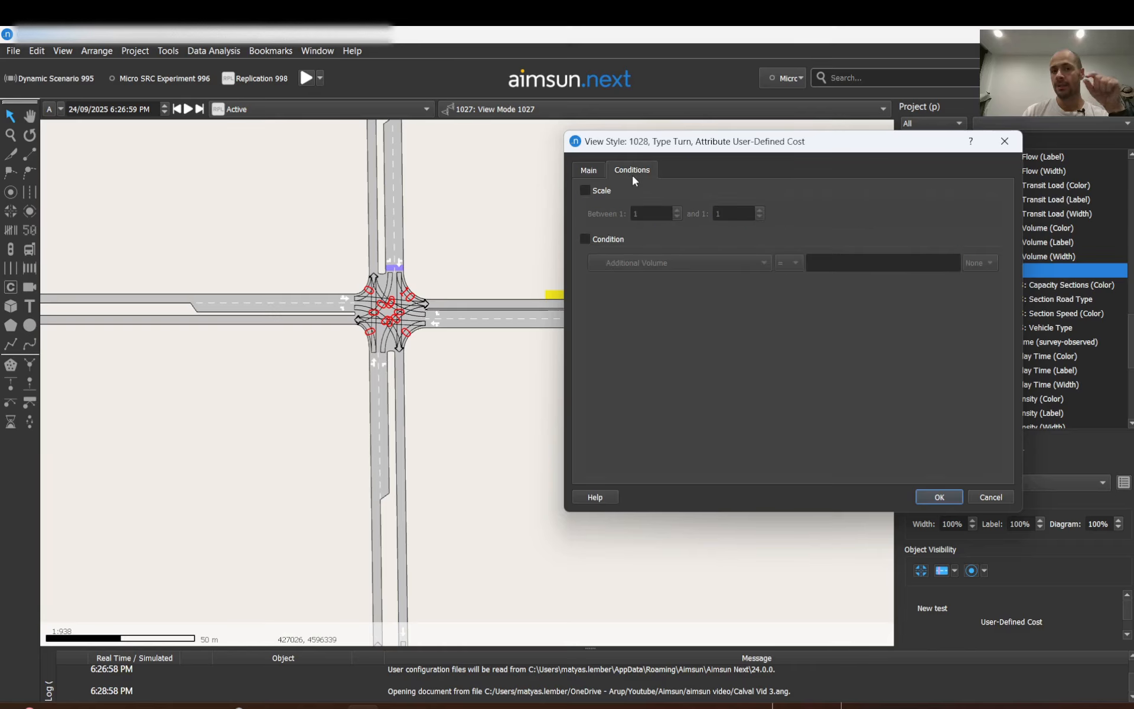
click(602, 240)
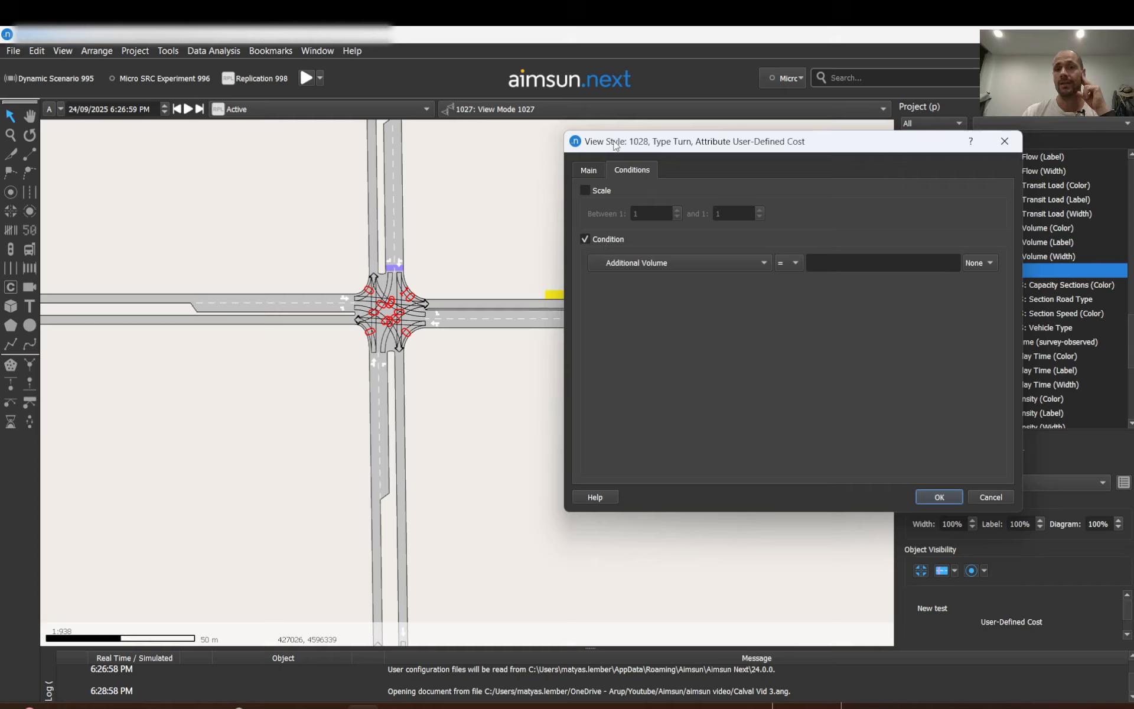
click(760, 257)
scroll(632, 677, down, 6)
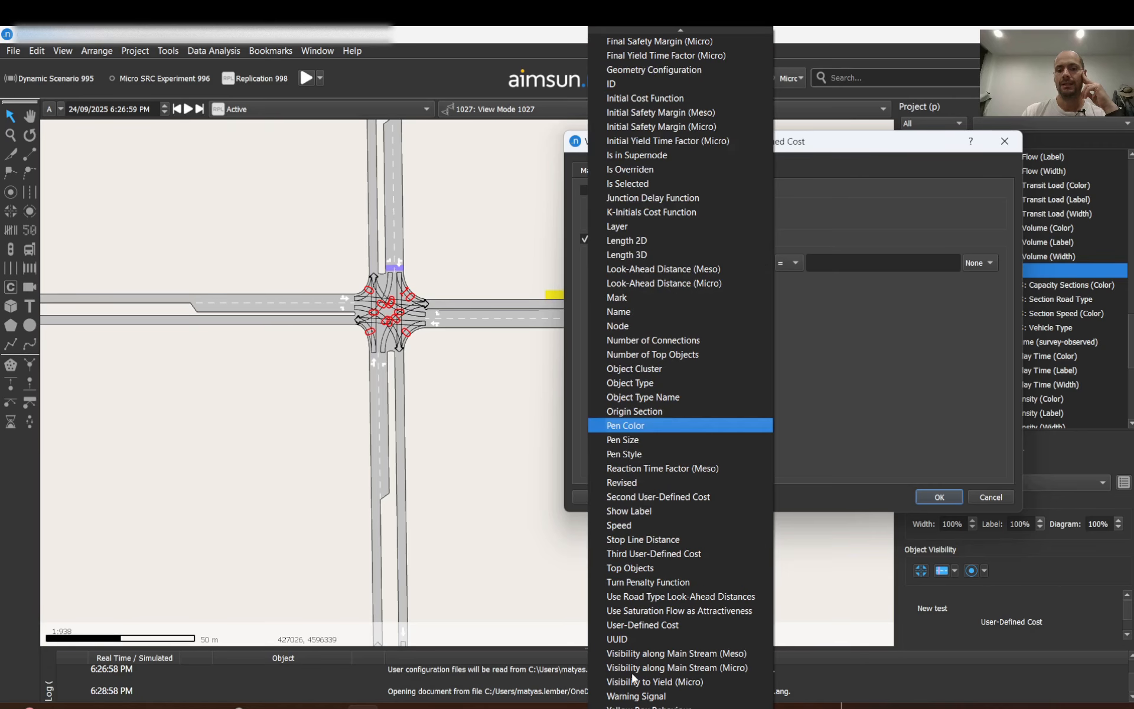
click(644, 628)
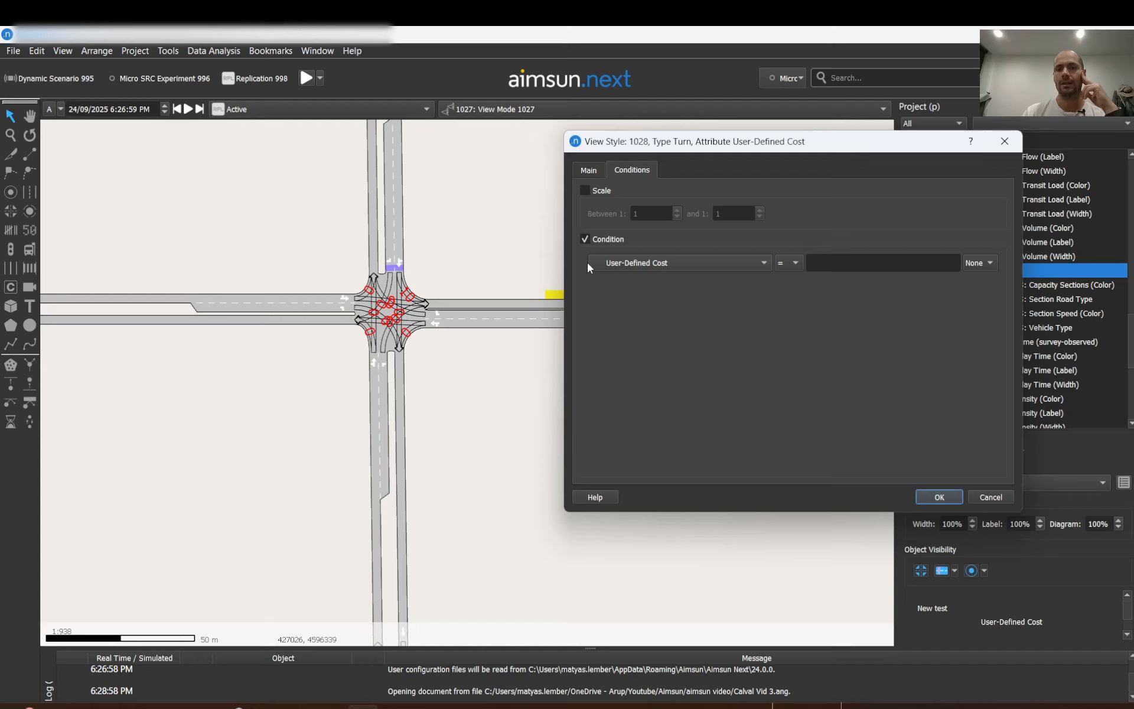
Set the condition to User-Defined Cost greater than 0 and confirm the style.
click(796, 263)
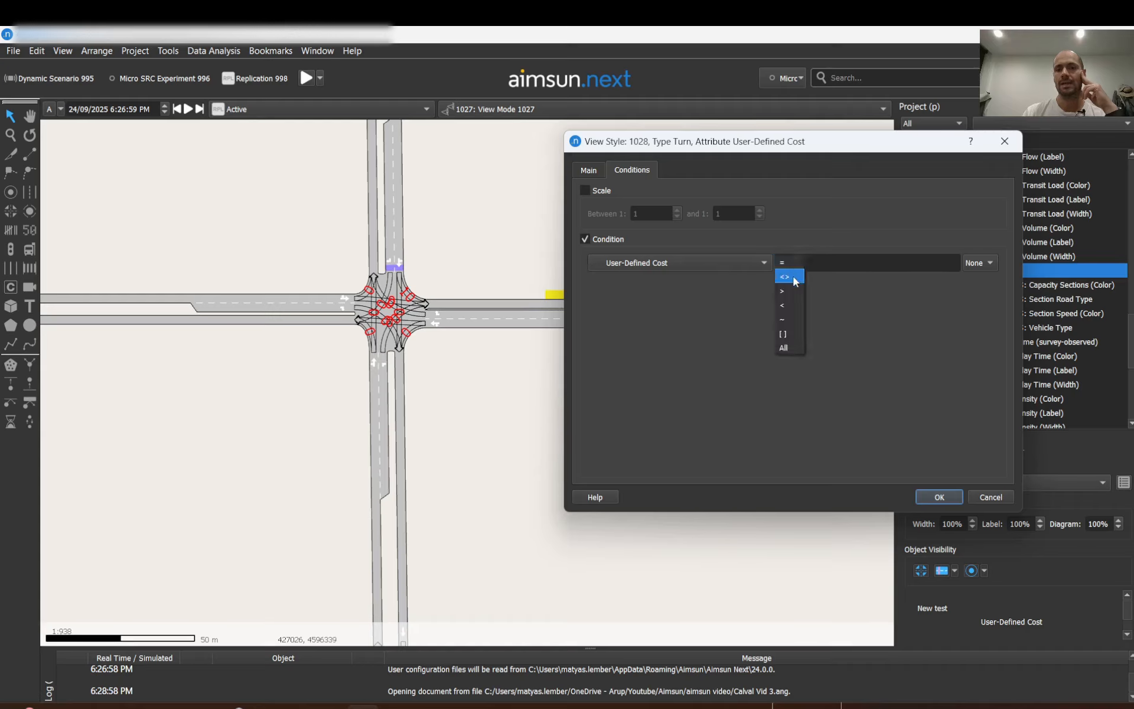
click(790, 286)
click(848, 262)
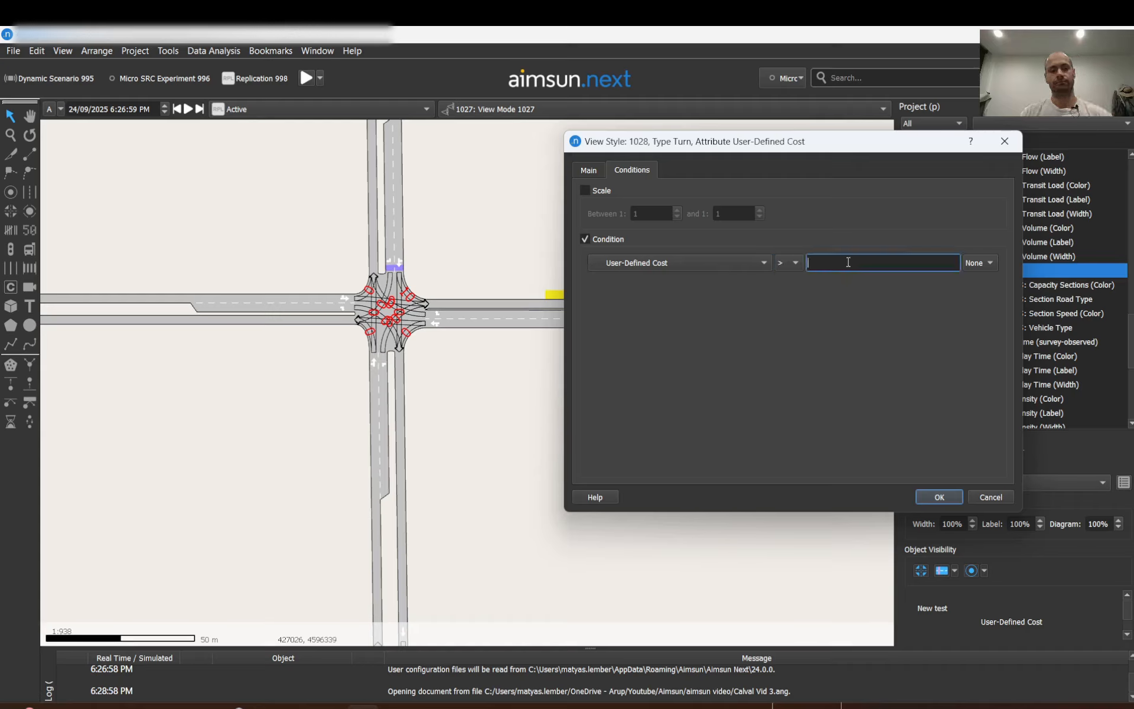
text(0)
click(951, 495)
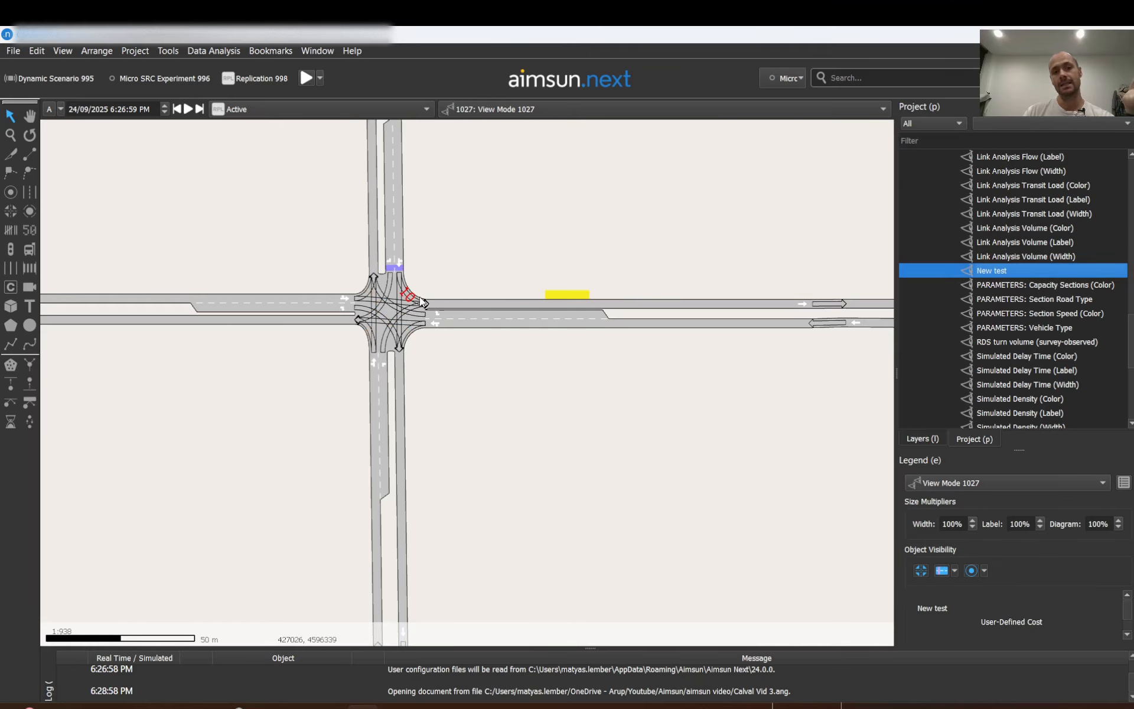
Zoom into the network's intersection to examine the remaining turn cost label.
scroll(400, 304, up, 5)
scroll(437, 284, down, 12)
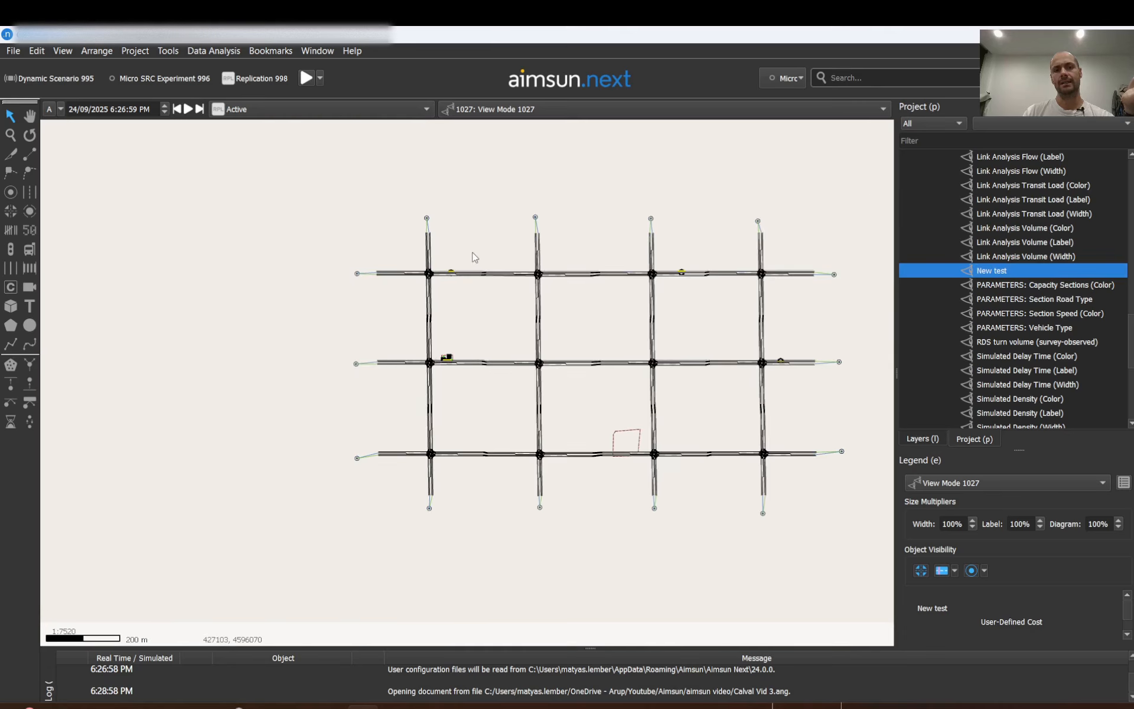
scroll(462, 258, up, 4)
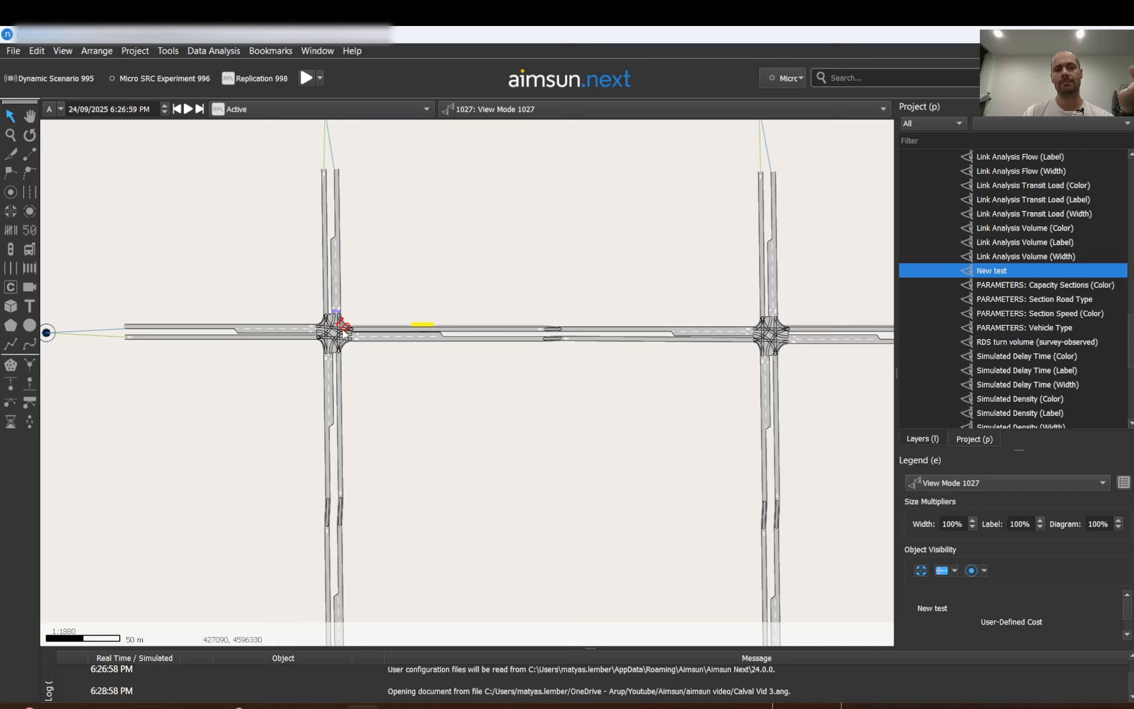
mouse_move(342, 333)
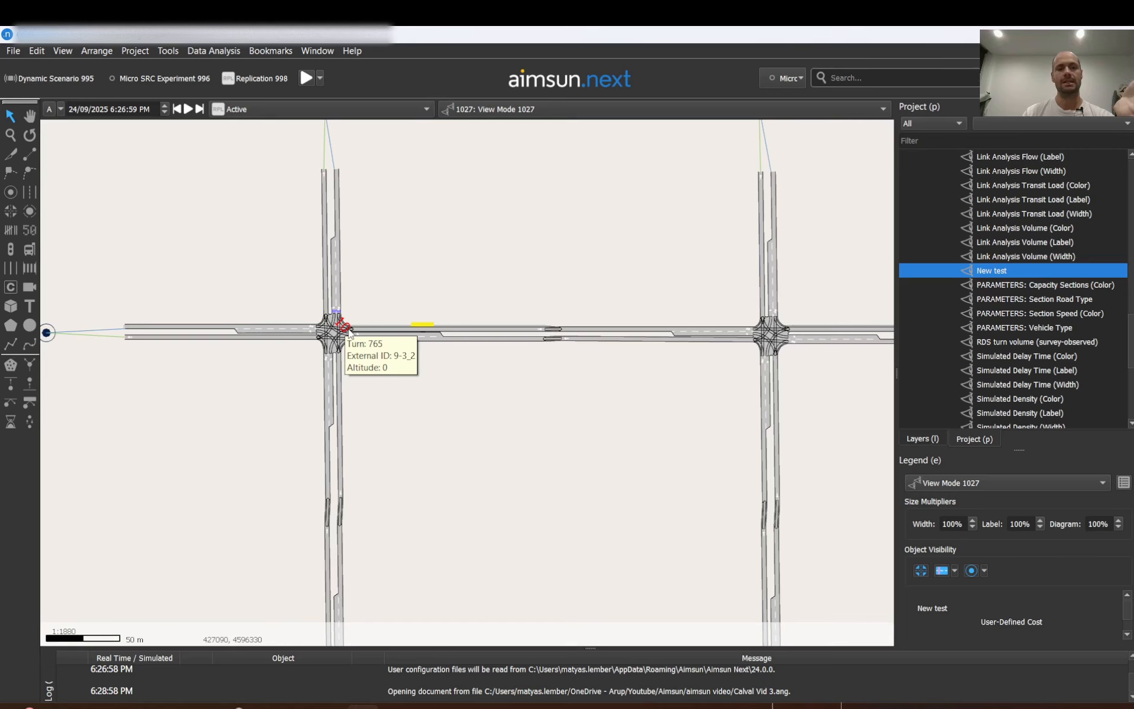
scroll(339, 331, up, 5)
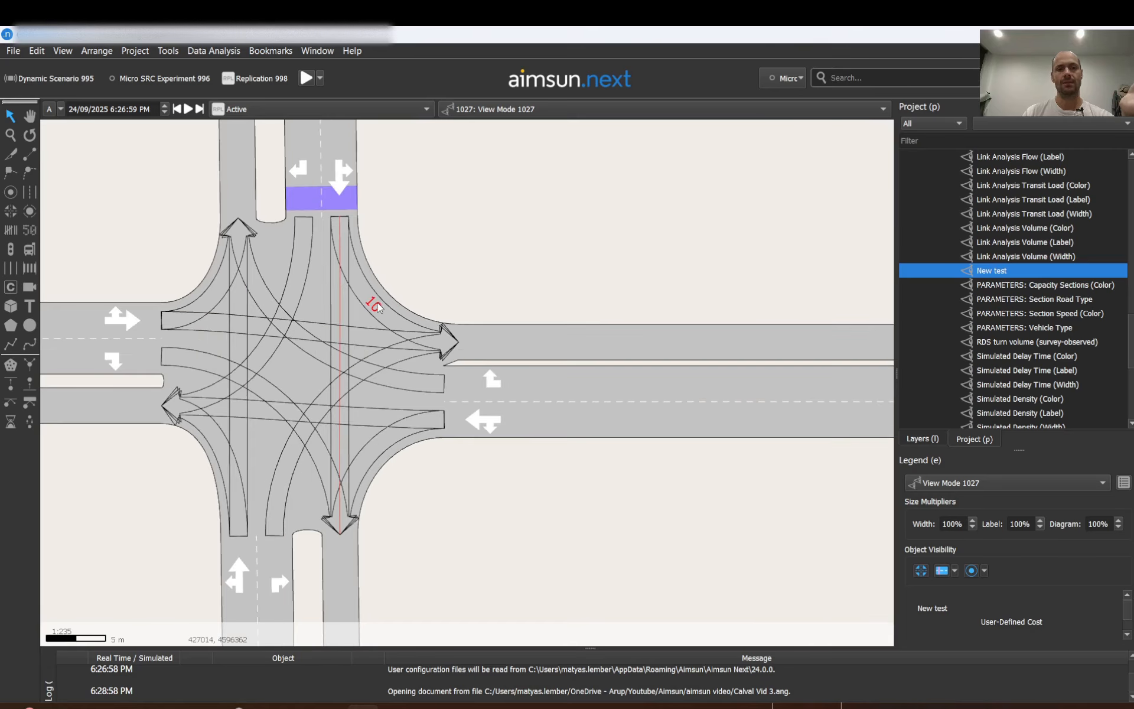
Select the labelled turn and review the New test style's main settings before confirming the dialog.
click(383, 309)
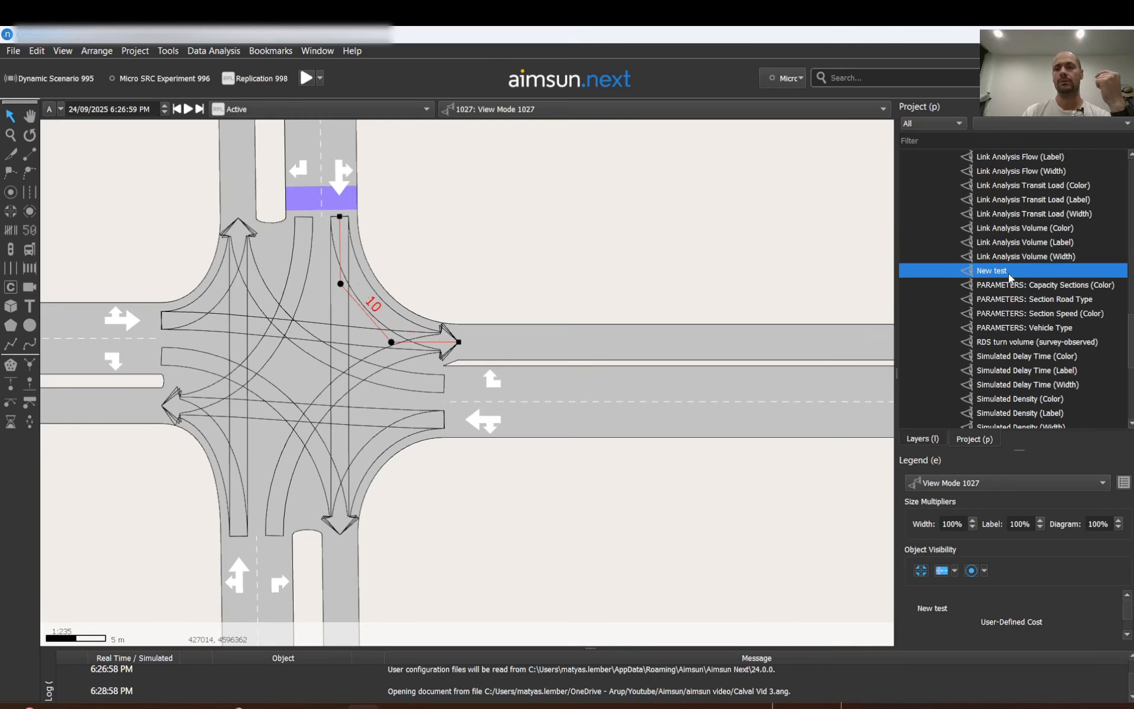
double_click(1010, 277)
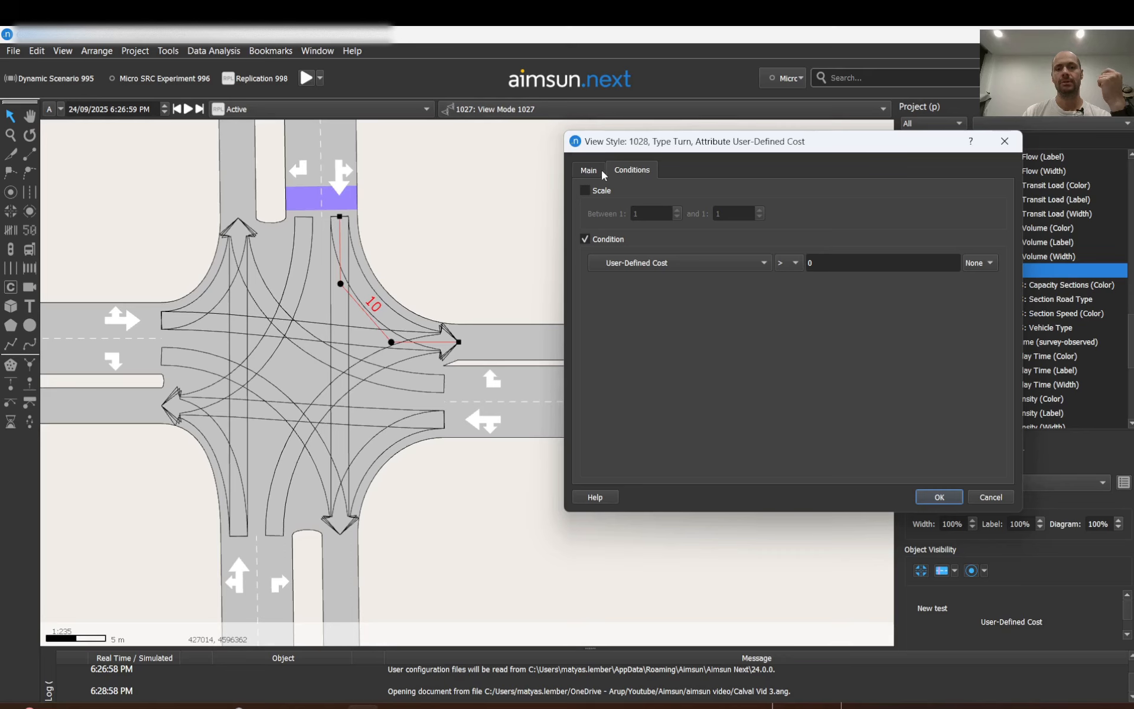
click(591, 170)
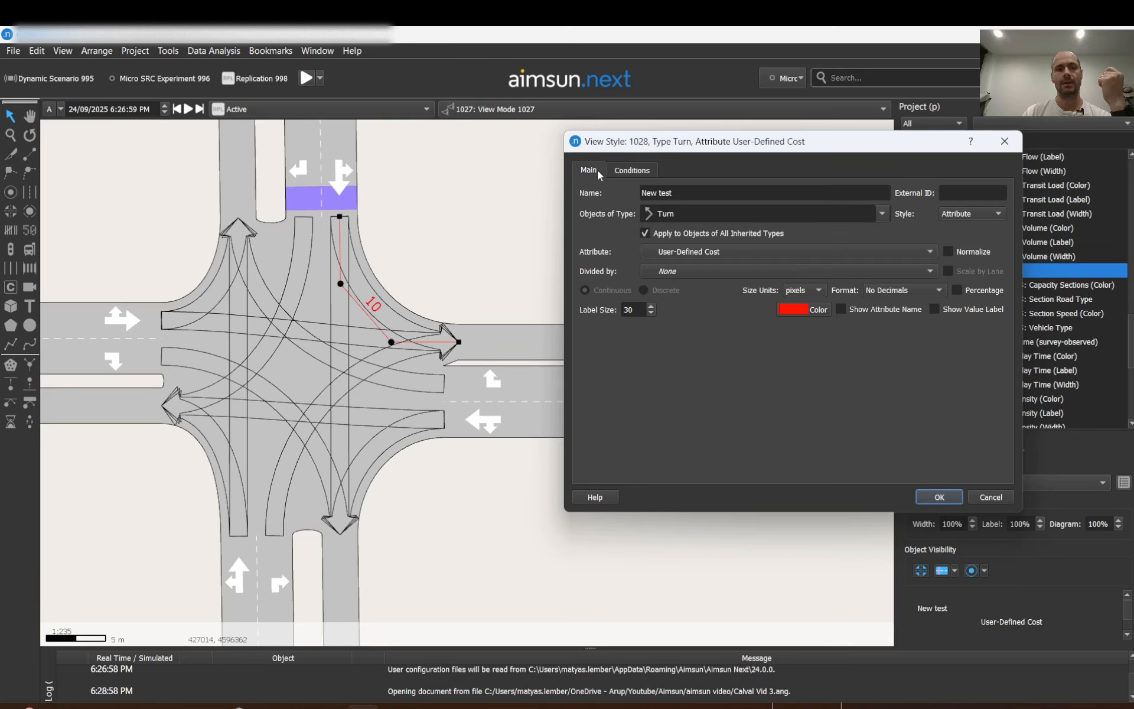
click(944, 499)
Set View Mode 1027 to hide section objects, including detectors, and confirm the view mode.
scroll(1009, 326, up, 15)
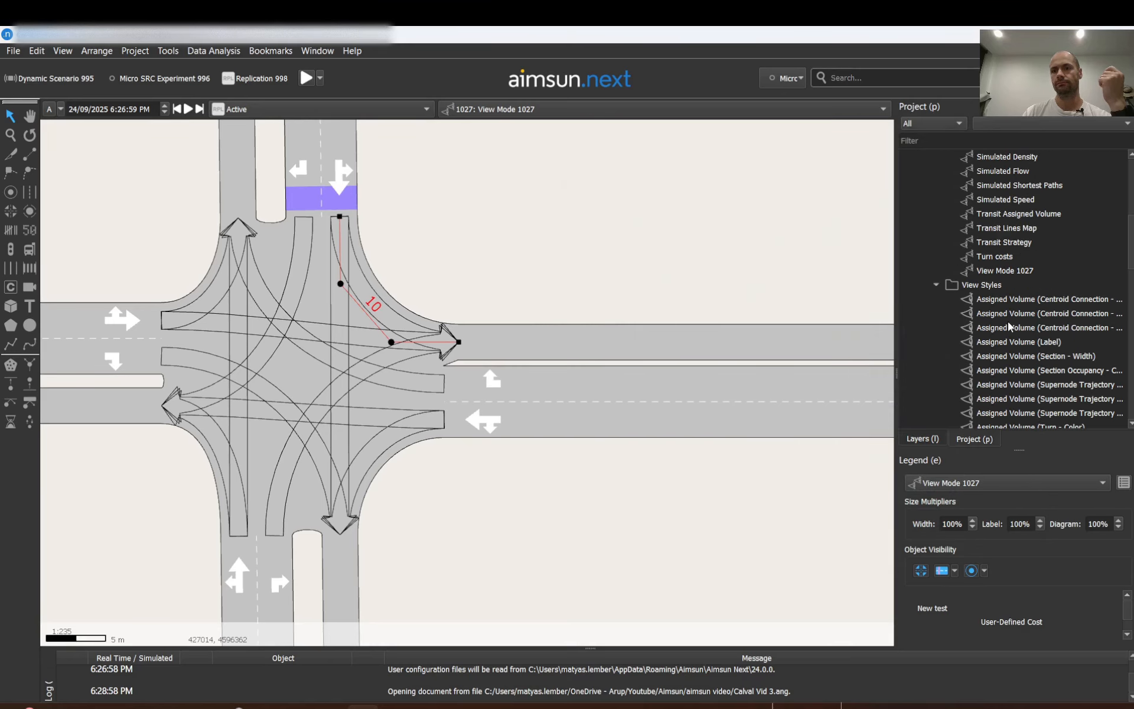
double_click(987, 272)
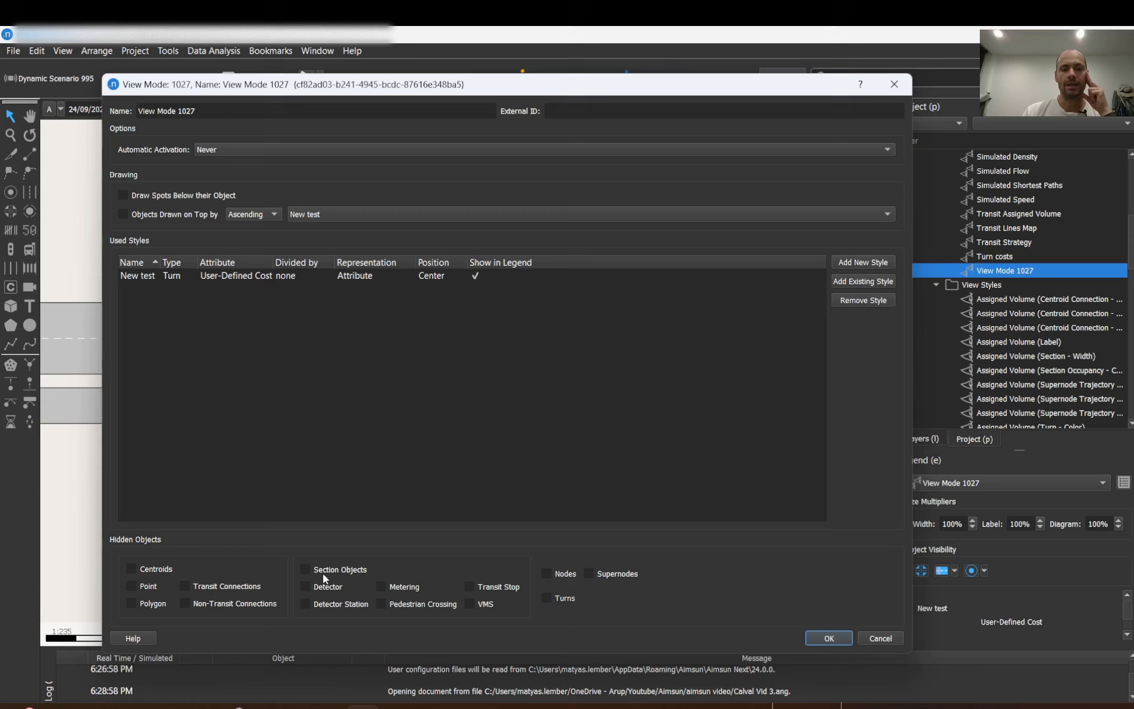
drag(465, 96, 803, 66)
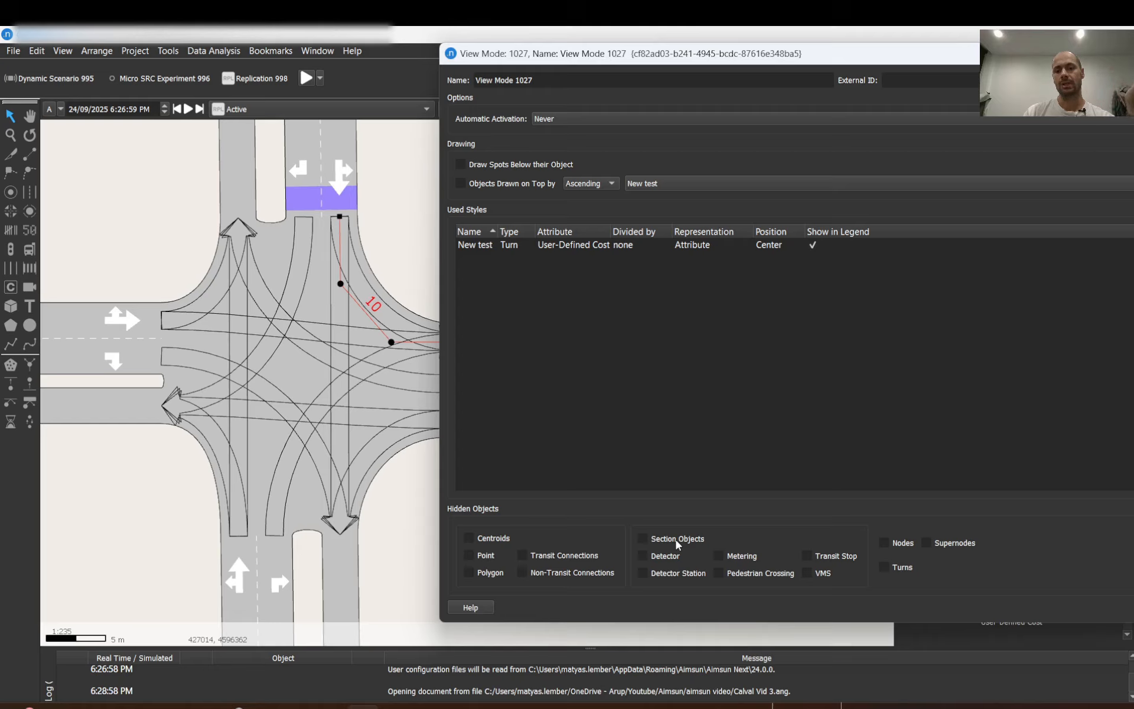
click(670, 558)
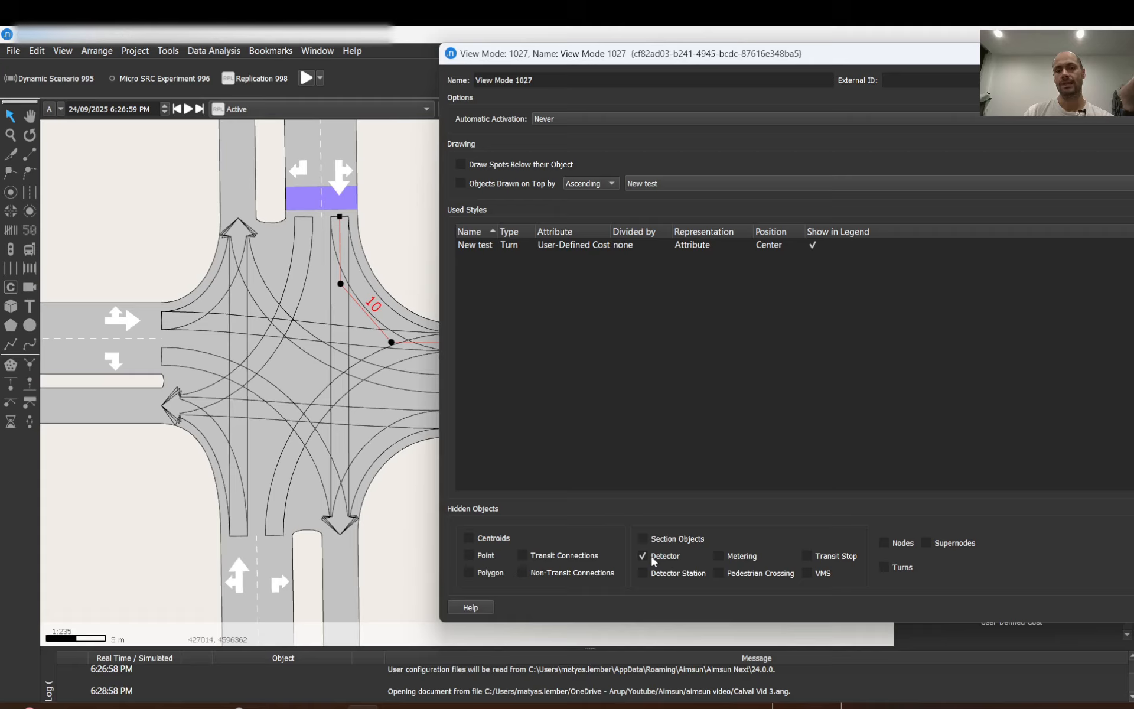
click(648, 540)
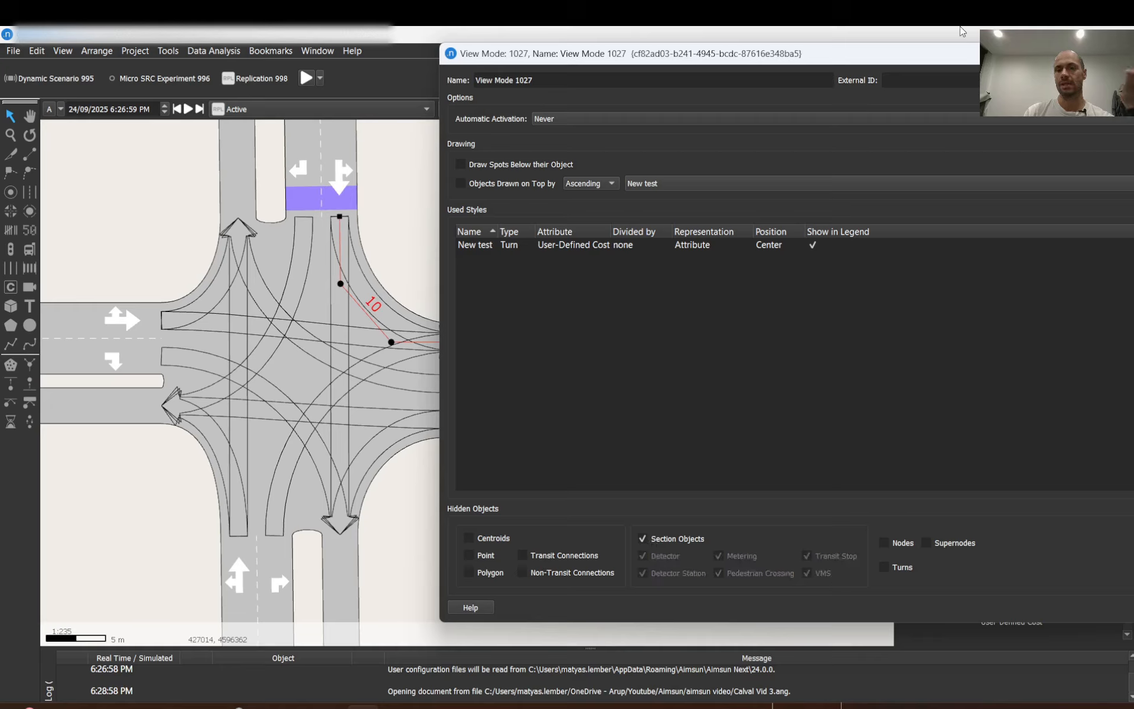
drag(963, 53, 894, 61)
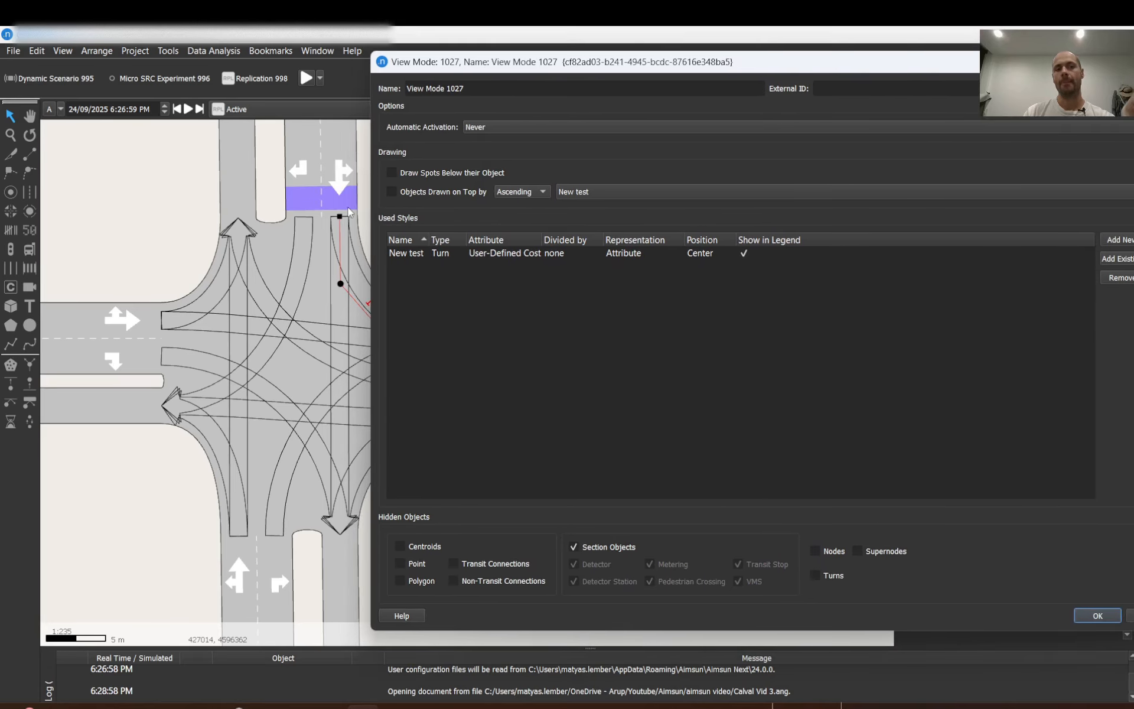
click(1096, 617)
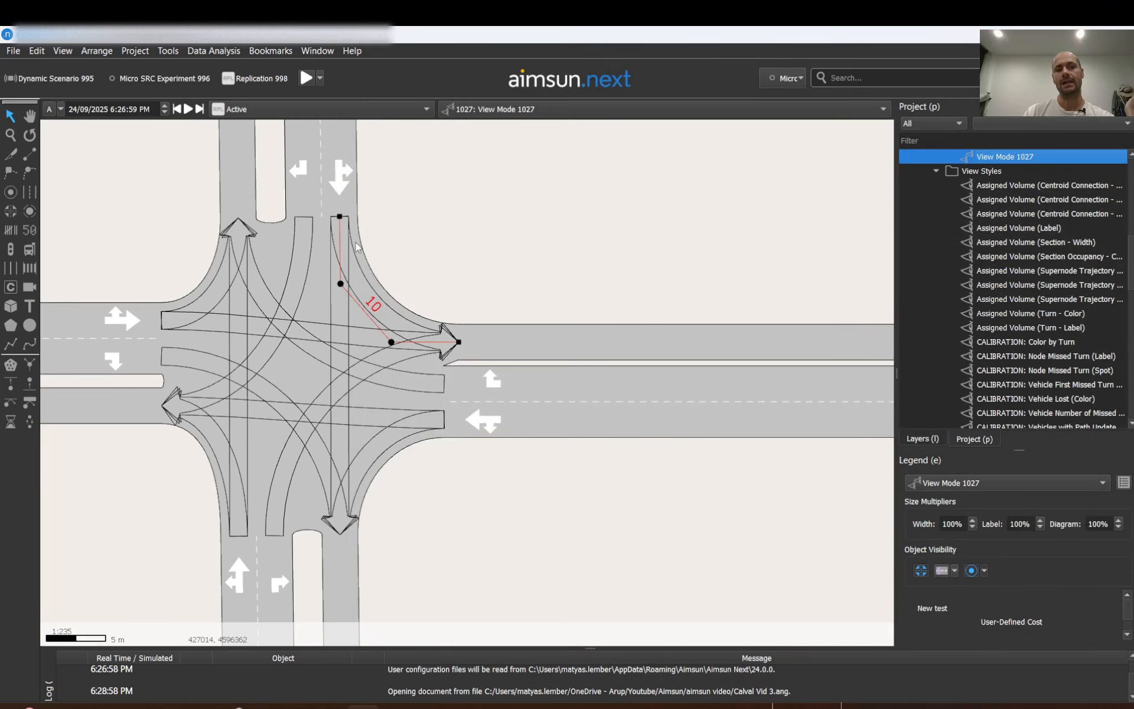
Deselect the turn and examine the turn cost label at the intersection.
click(430, 243)
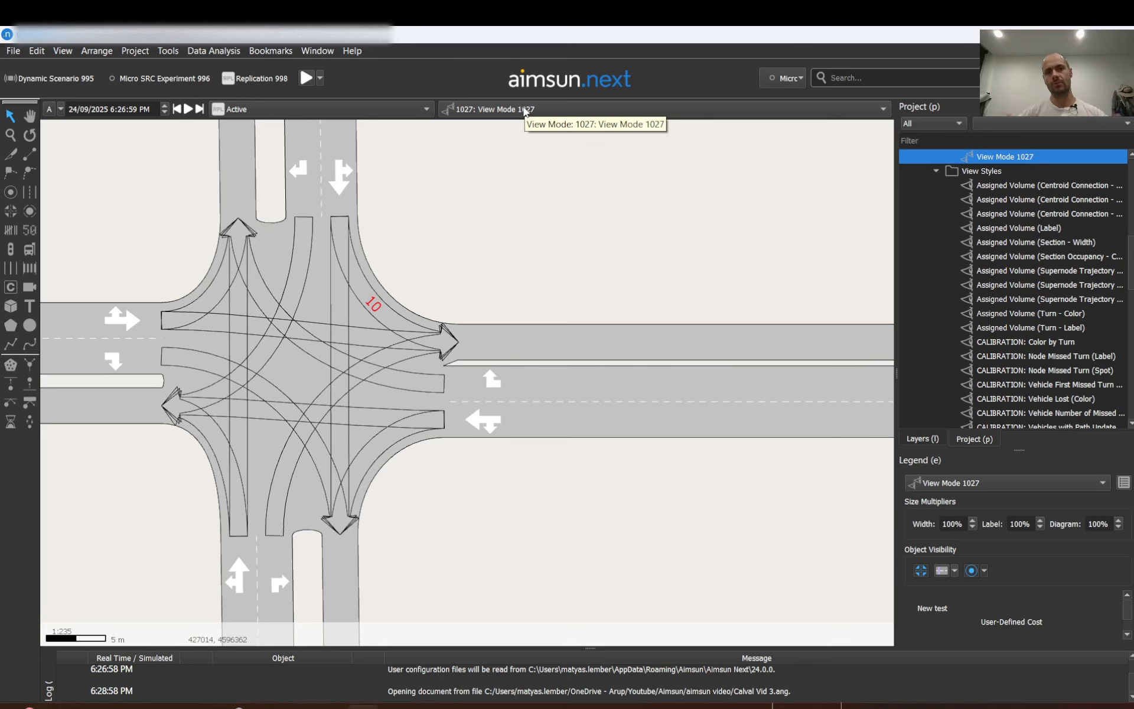
scroll(430, 283, down, 2)
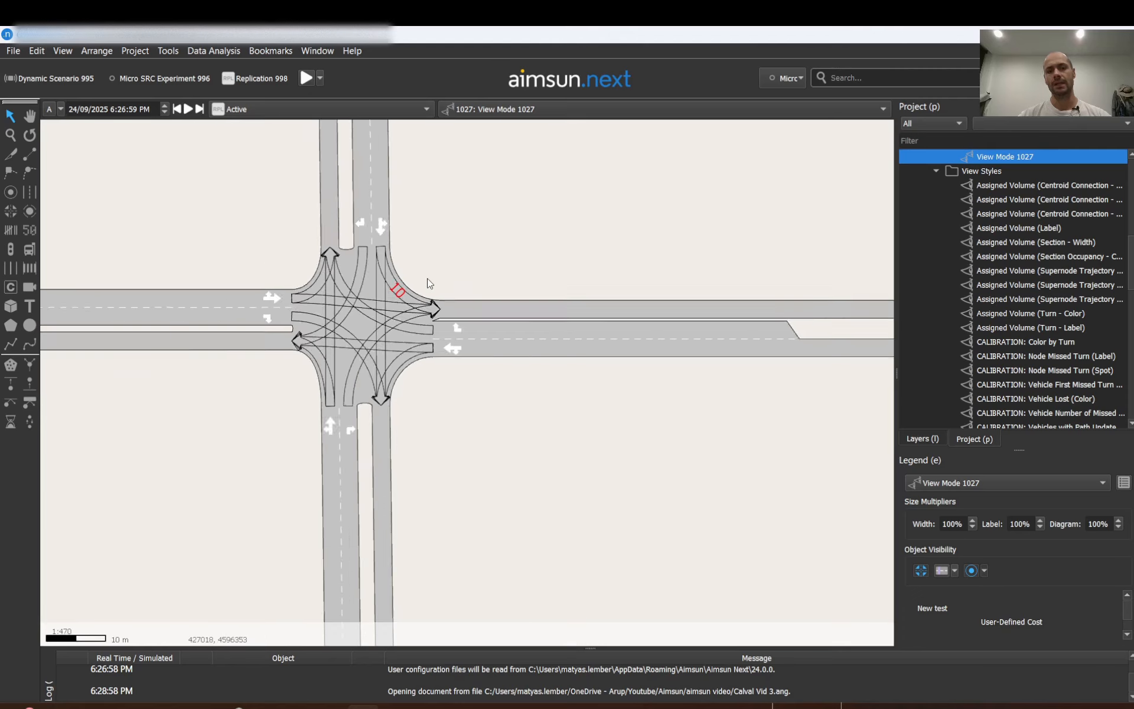
scroll(430, 283, down, 4)
scroll(416, 274, up, 4)
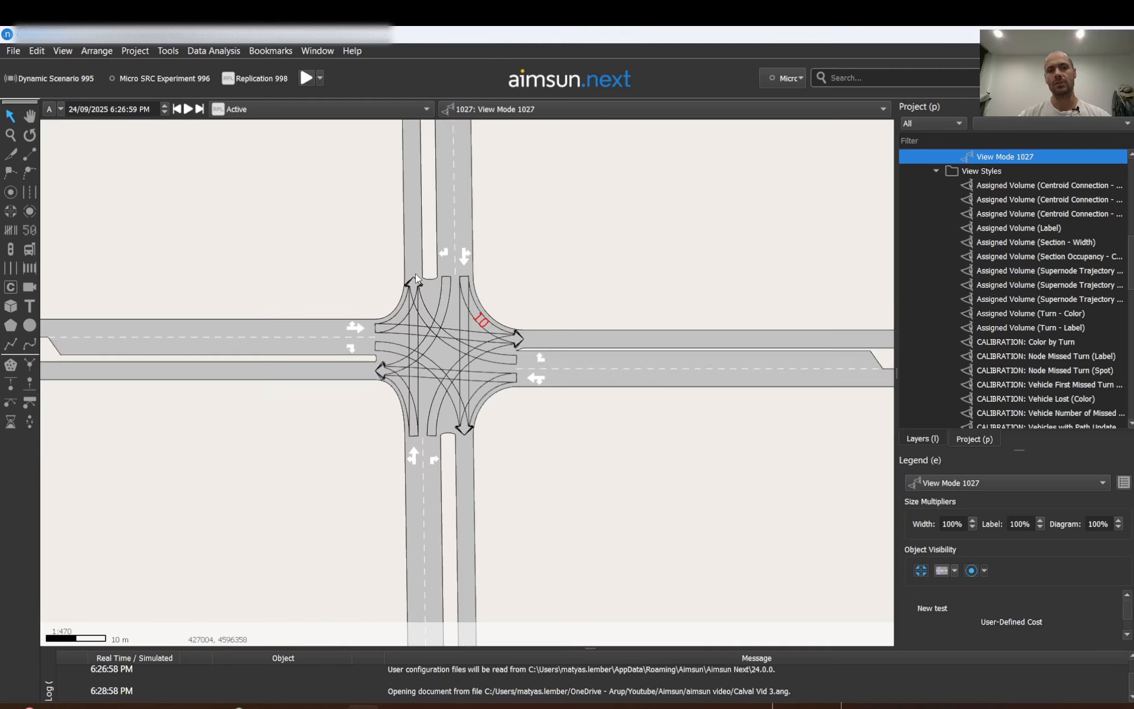